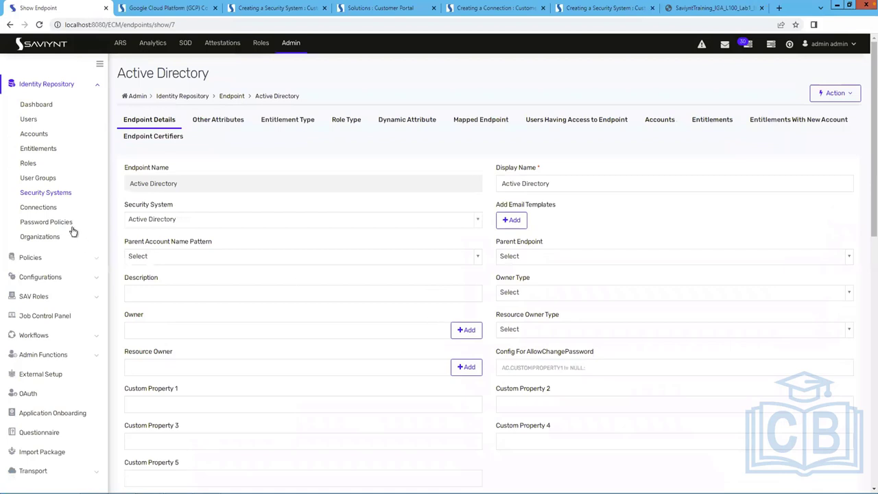
Step: Open the Active Directory connection's edit page from the Connections list
left_click(31, 208)
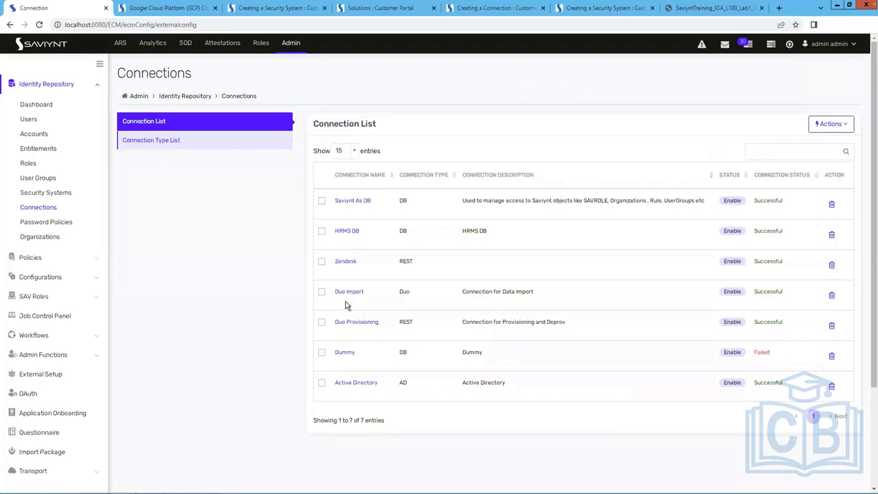
left_click(358, 382)
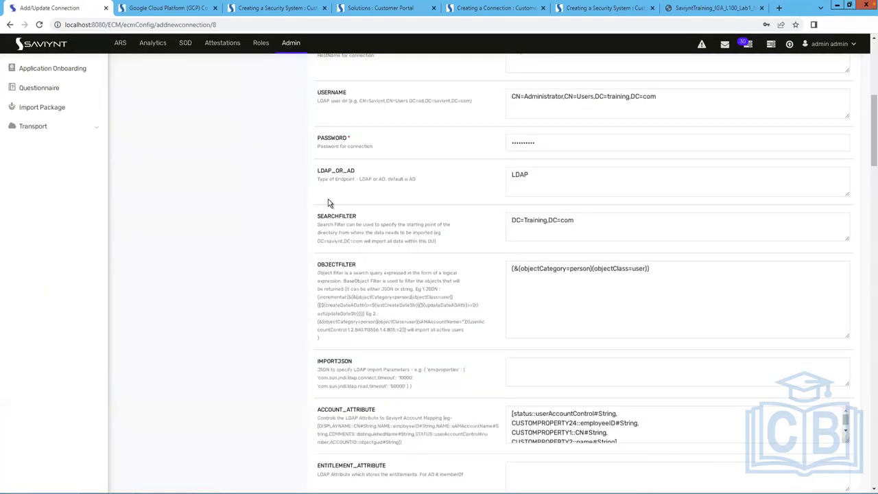
scroll(344, 233, "down", 3)
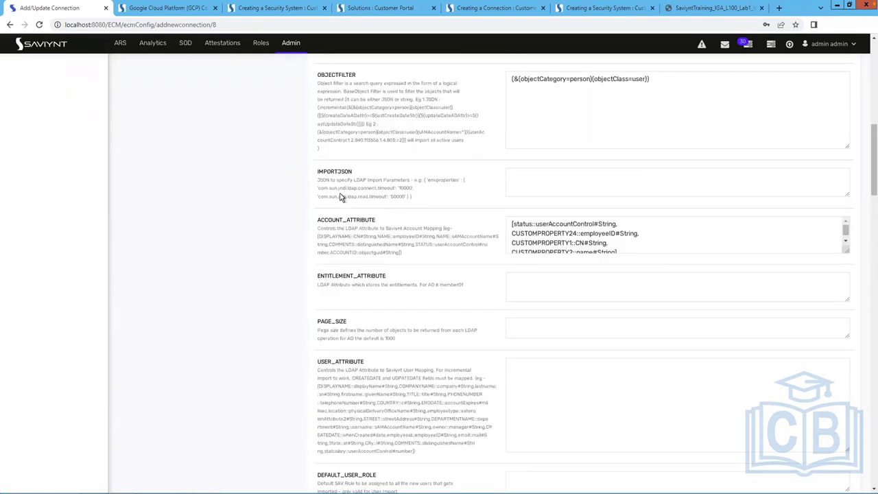
double_click(333, 220)
scroll(304, 219, "up", 3)
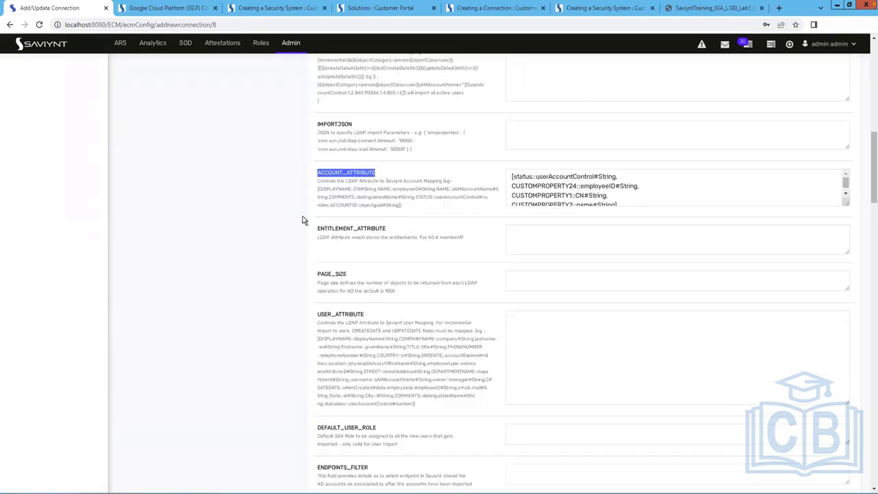
scroll(303, 220, "up", 1)
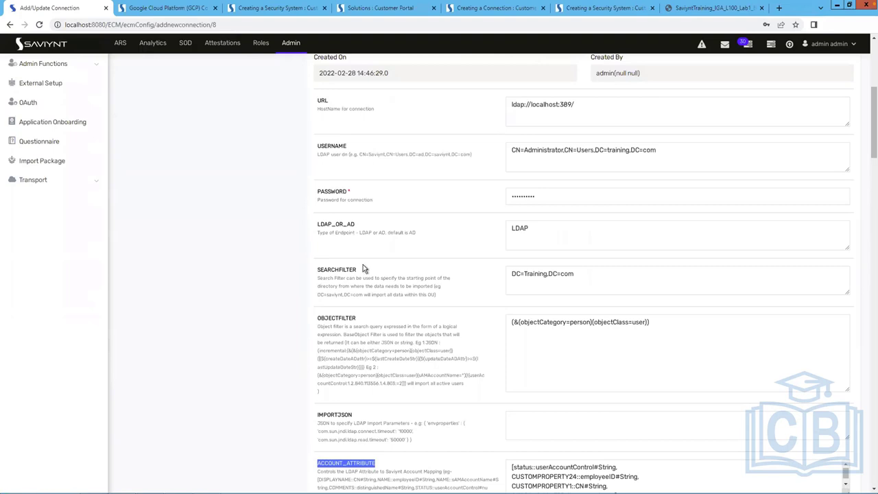
scroll(278, 287, "down", 3)
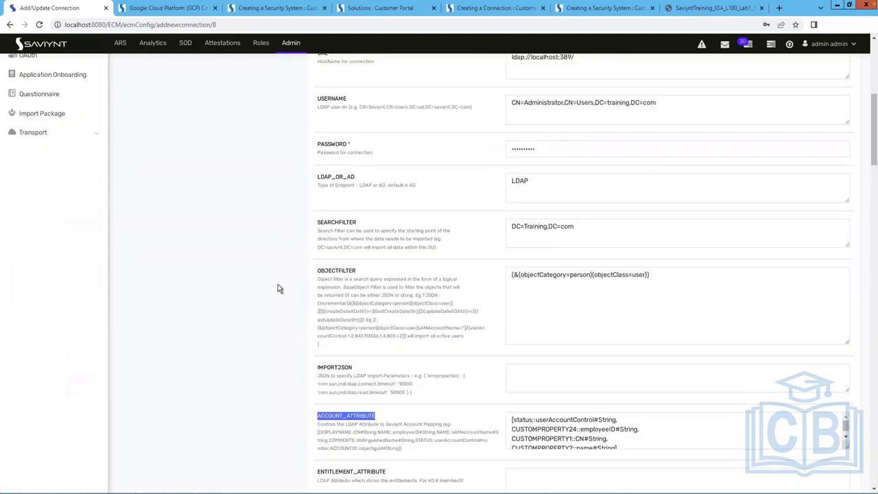
scroll(278, 288, "down", 1)
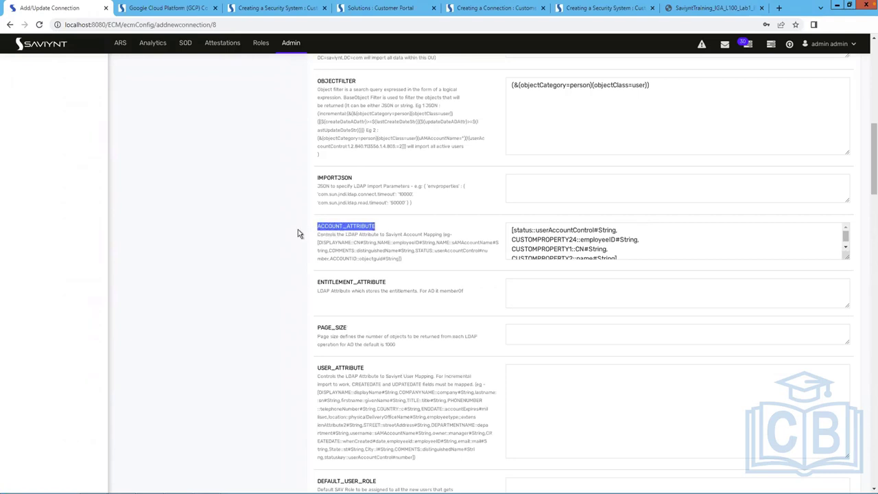
scroll(316, 296, "down", 4)
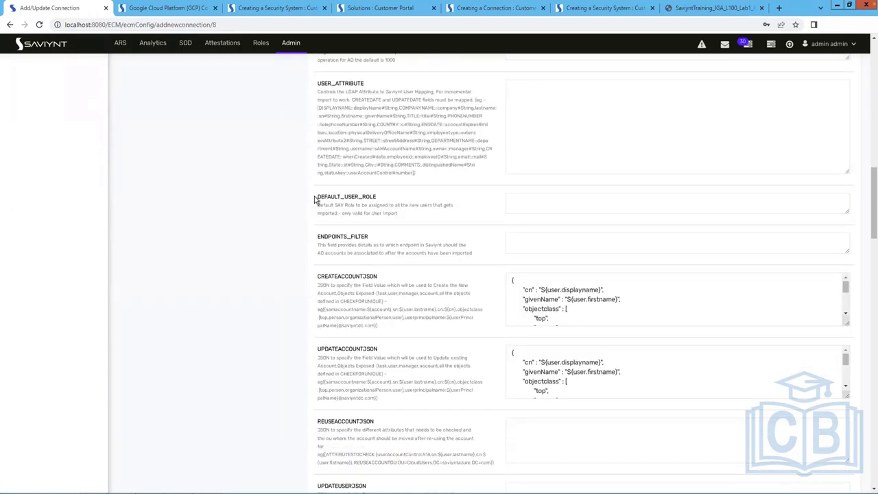
scroll(315, 199, "up", 1)
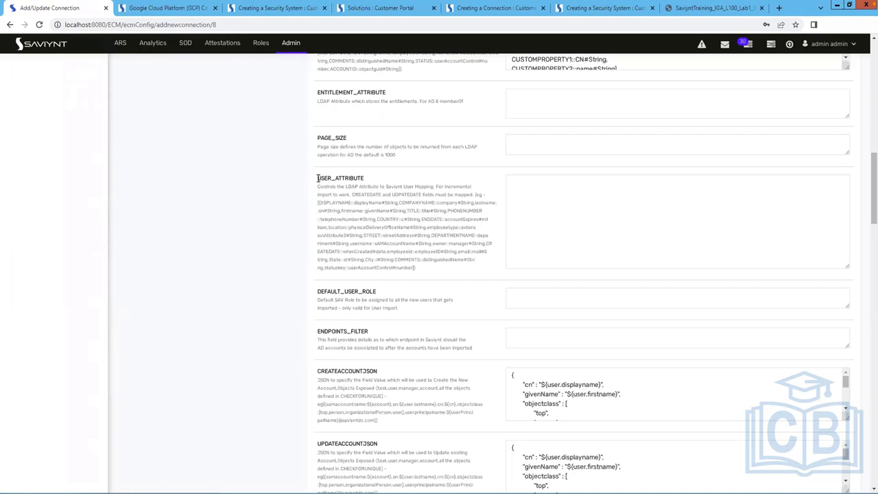
left_click_drag(317, 178, 361, 177)
scroll(288, 257, "down", 1)
scroll(288, 257, "up", 4)
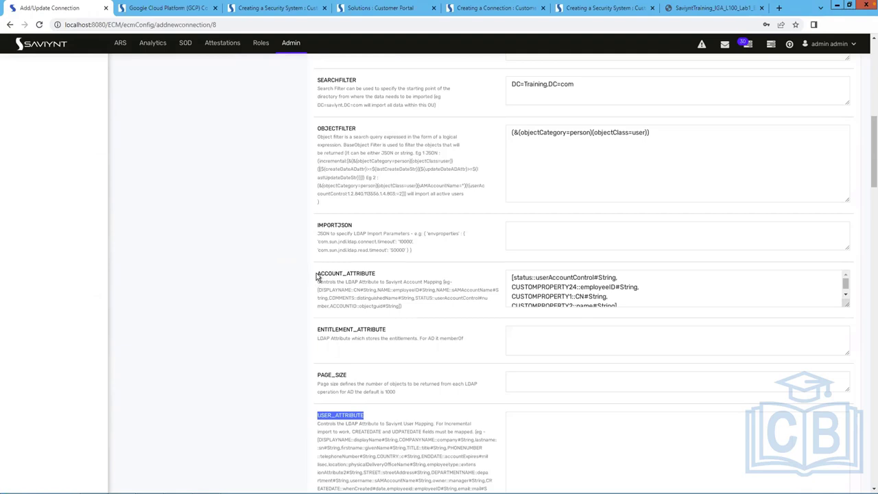
left_click_drag(317, 277, 369, 276)
scroll(241, 341, "down", 1)
scroll(241, 341, "down", 3)
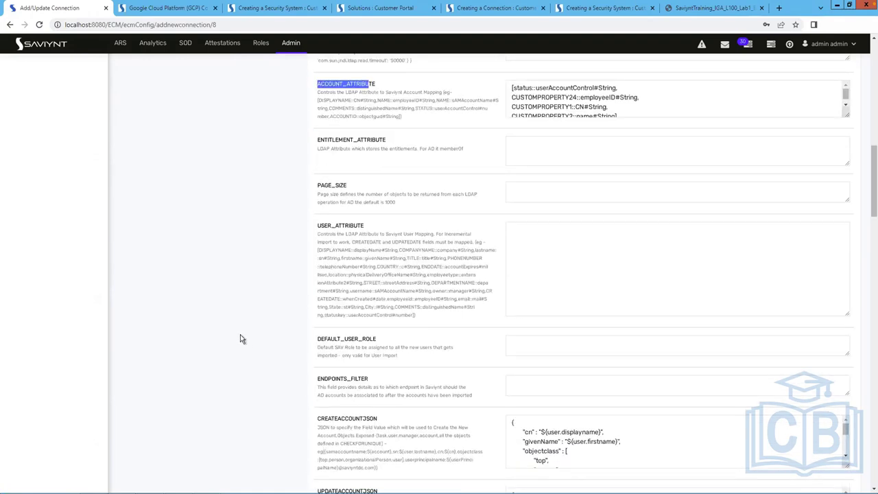
left_click_drag(311, 226, 309, 269)
left_click(316, 231)
left_click_drag(317, 226, 361, 226)
scroll(337, 417, "down", 2)
scroll(337, 417, "down", 8)
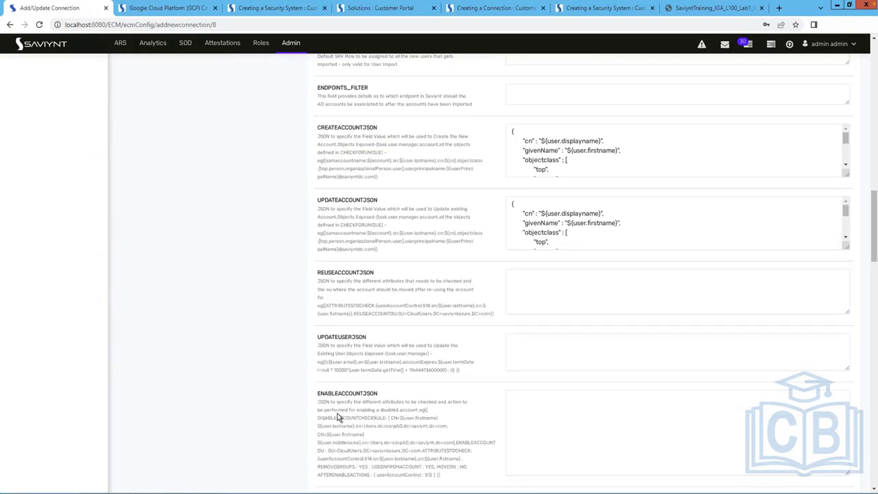
scroll(337, 417, "down", 2)
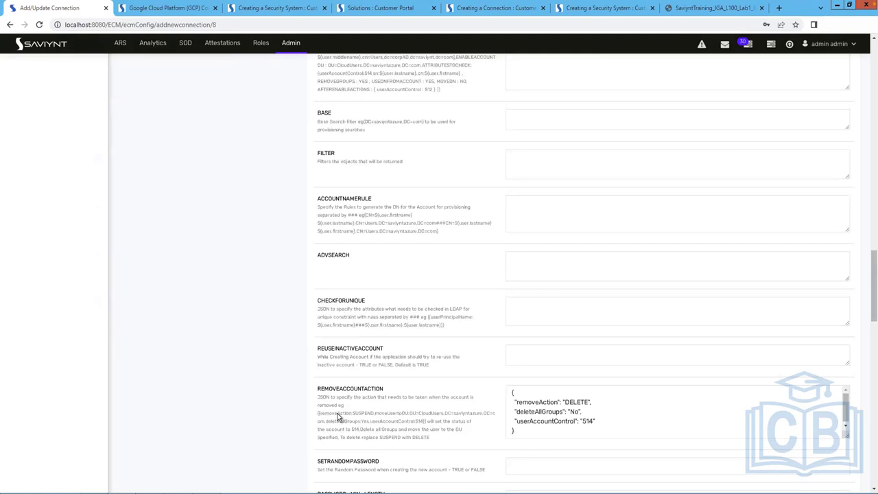
scroll(337, 417, "down", 7)
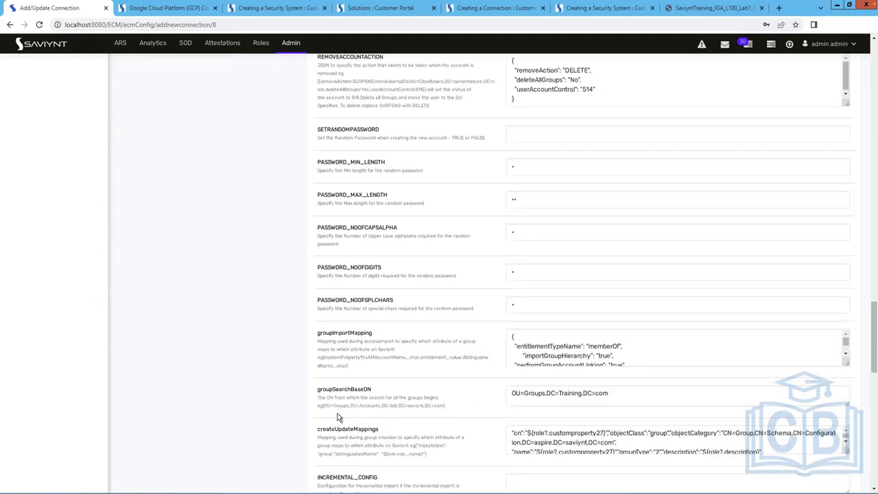
scroll(336, 418, "down", 1)
left_click_drag(314, 290, 380, 279)
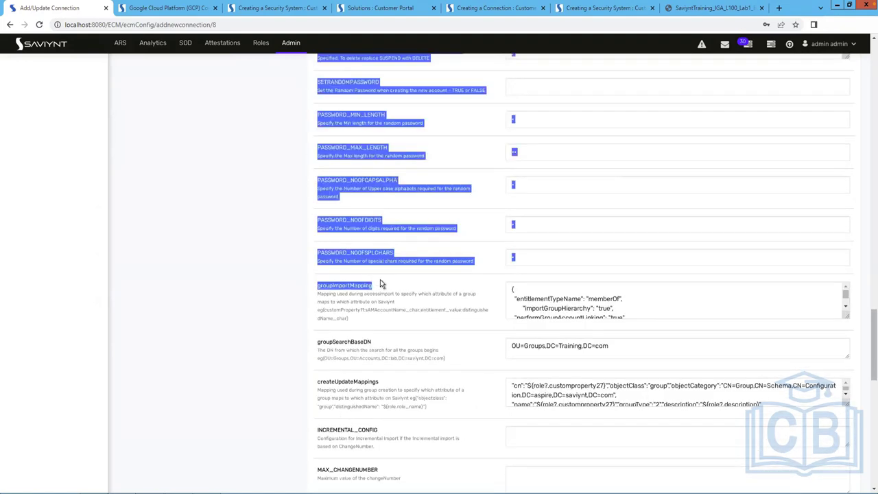
left_click(327, 288)
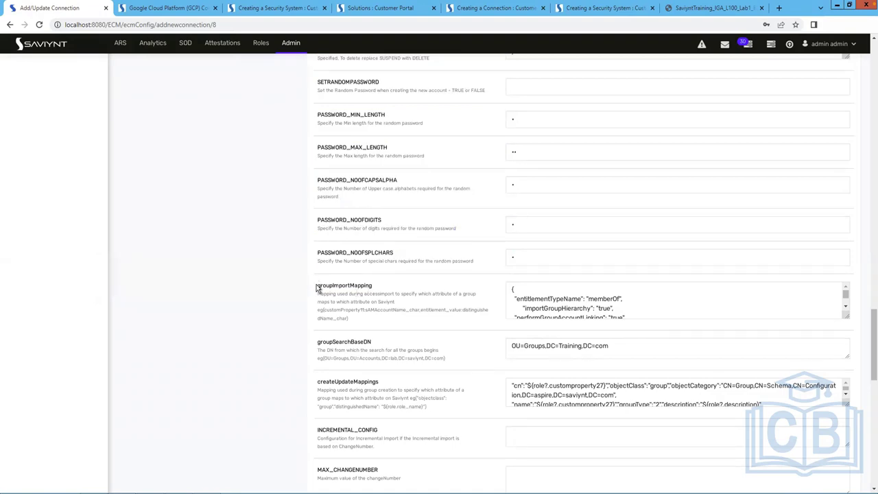
left_click_drag(317, 288, 372, 286)
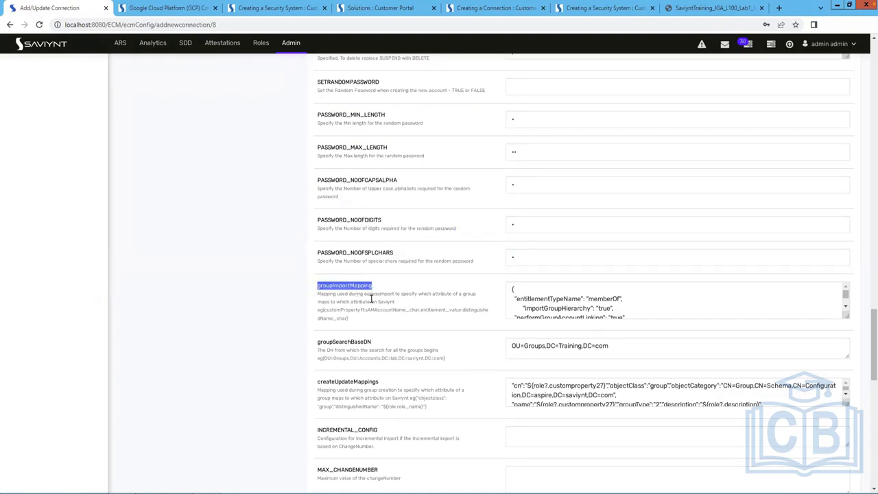
scroll(289, 312, "up", 1)
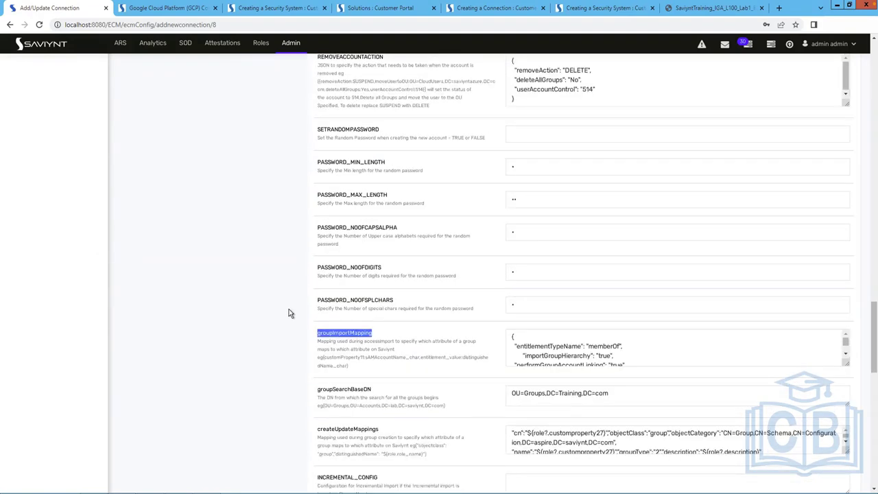
scroll(289, 312, "down", 2)
scroll(289, 312, "up", 1)
Step: Scroll back up the form to the ACCOUNT_ATTRIBUTE box holding the userAccountControl and employeeID mappings
scroll(289, 314, "up", 4)
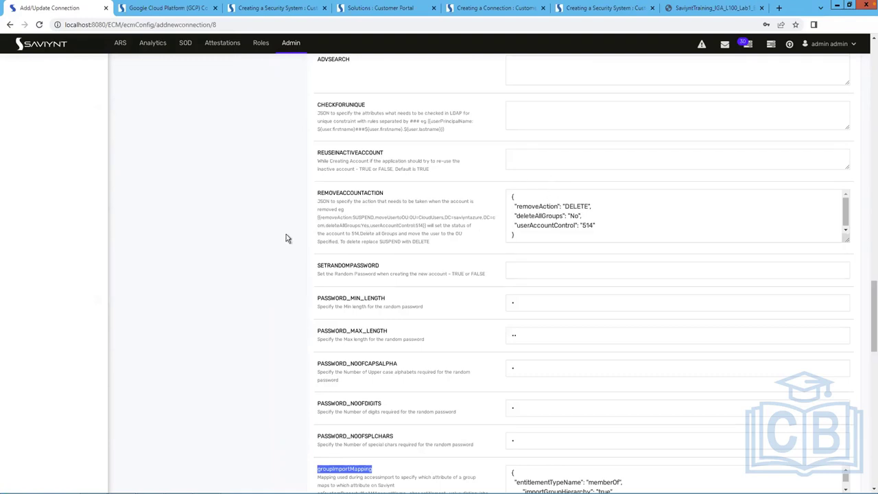
scroll(287, 238, "down", 1)
scroll(288, 238, "up", 1)
scroll(288, 238, "up", 5)
scroll(288, 238, "up", 5)
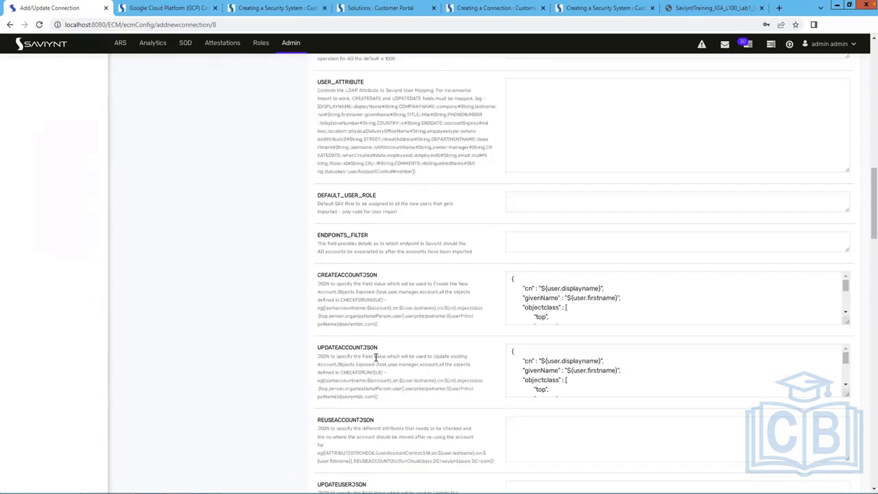
scroll(375, 356, "up", 8)
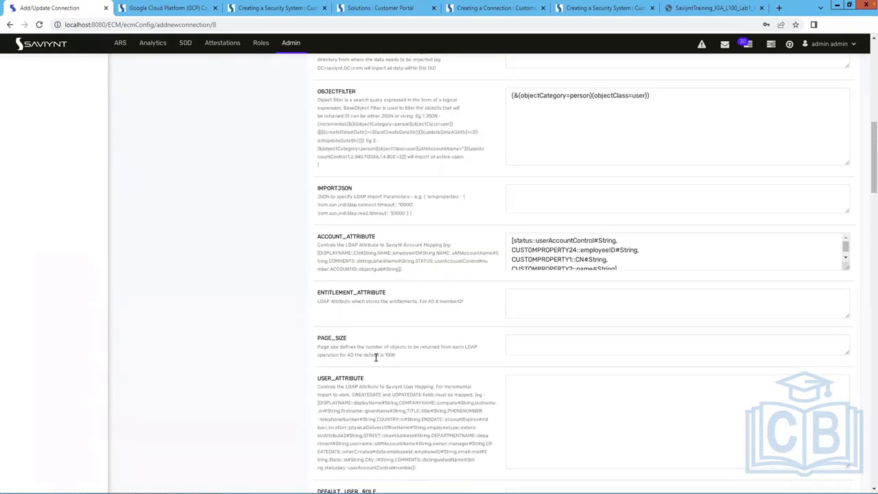
scroll(376, 357, "down", 2)
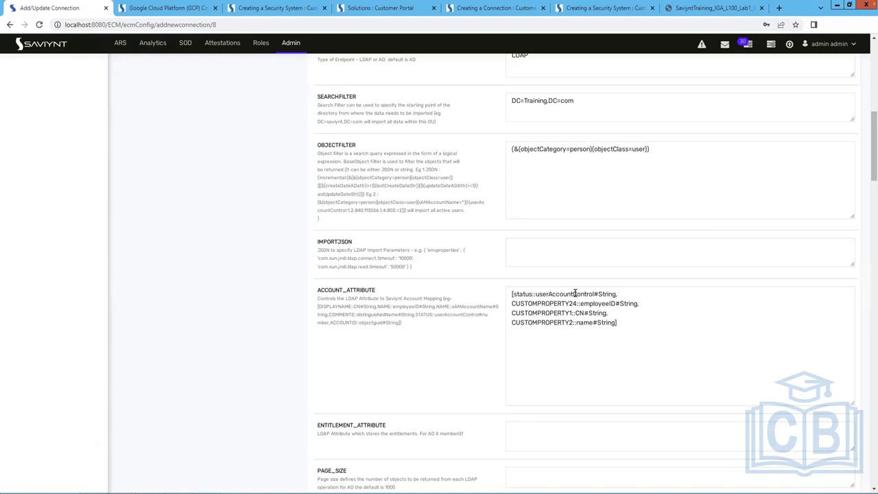
left_click(575, 293)
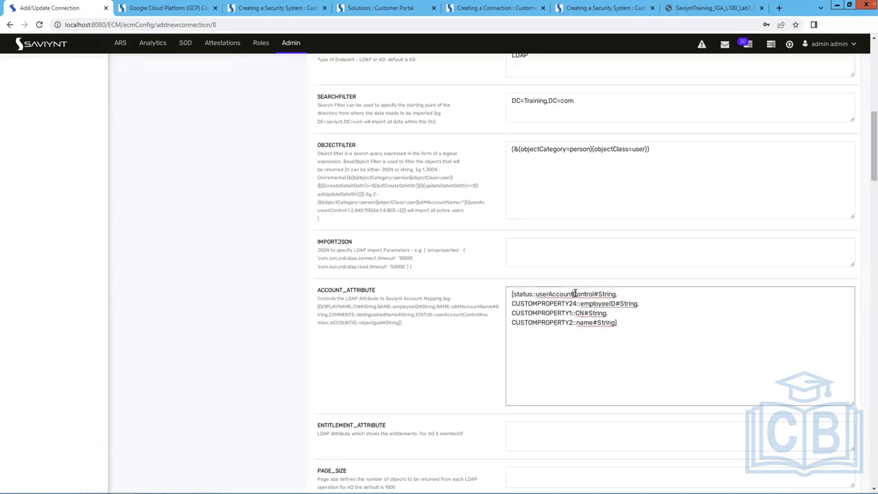
double_click(574, 293)
double_click(523, 293)
double_click(599, 303)
double_click(555, 304)
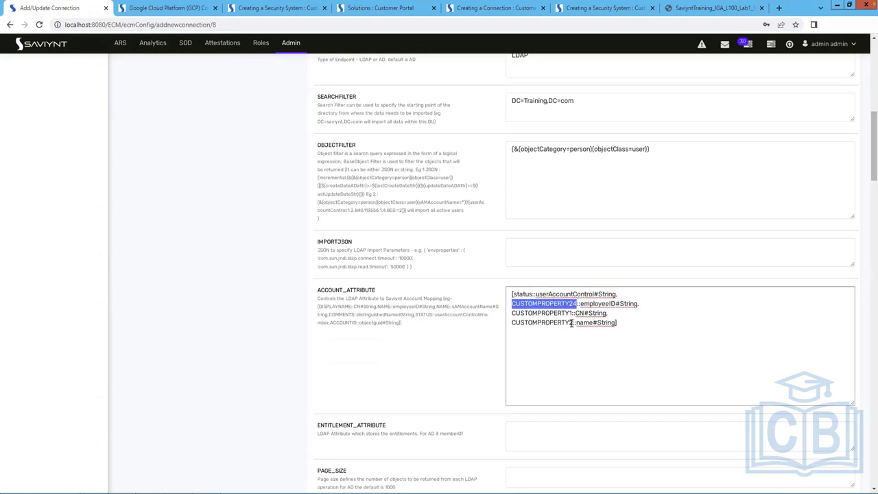
double_click(580, 312)
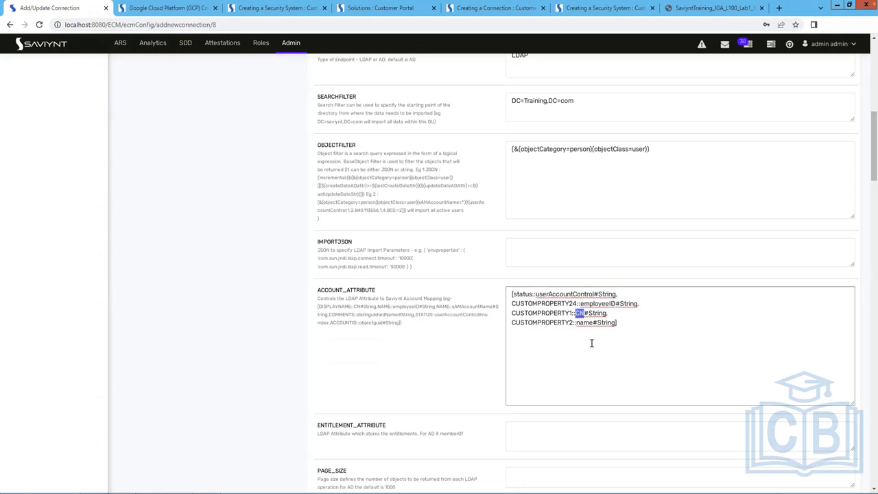
double_click(554, 313)
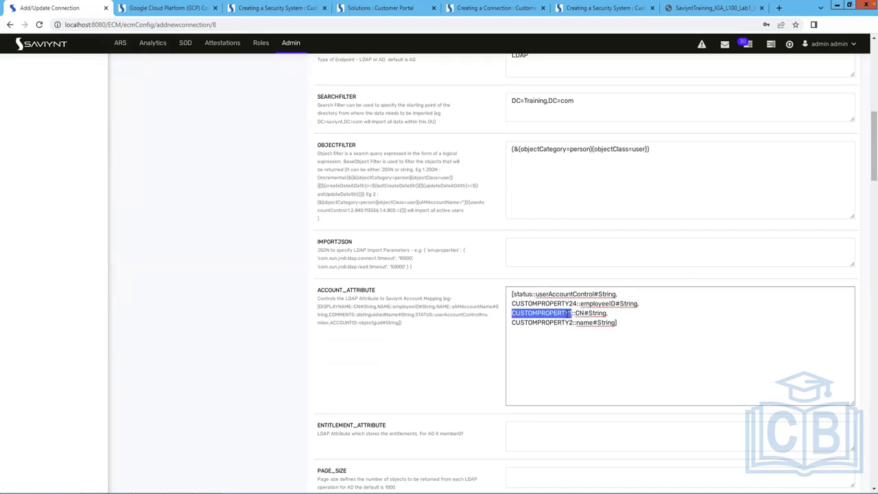
double_click(319, 291)
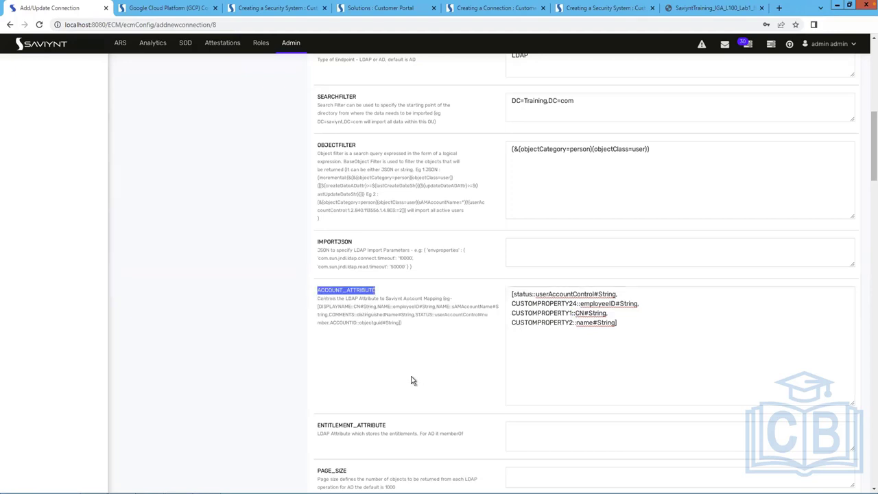
Step: Enlarge the groupImportMapping box and select its full JSON with memberOf, importGroupHierarchy and memberHash
scroll(411, 381, "down", 5)
scroll(412, 381, "down", 15)
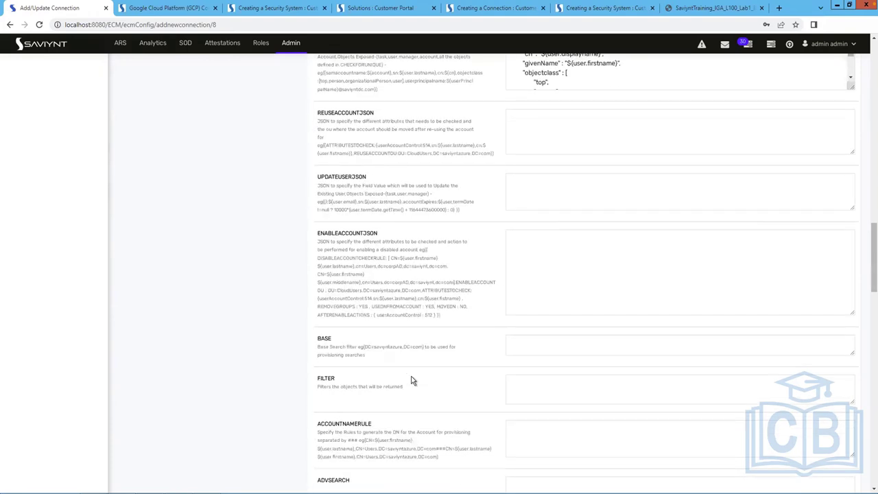
double_click(336, 262)
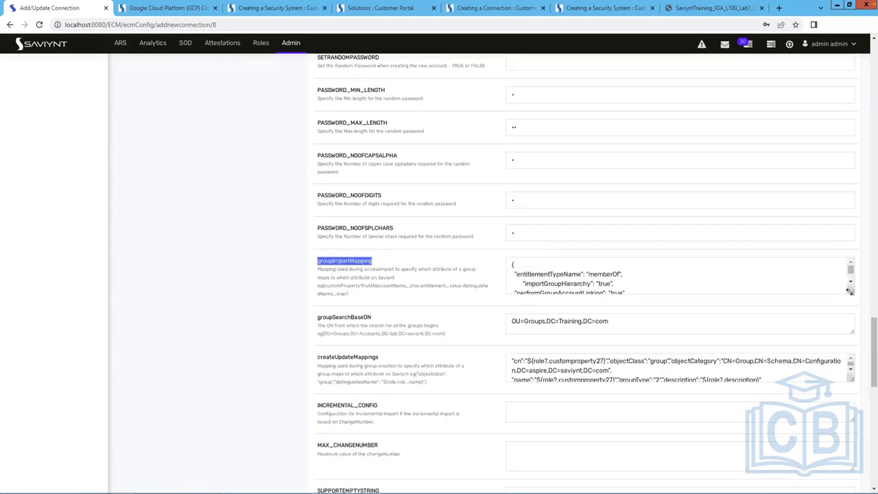
left_click_drag(851, 291, 847, 421)
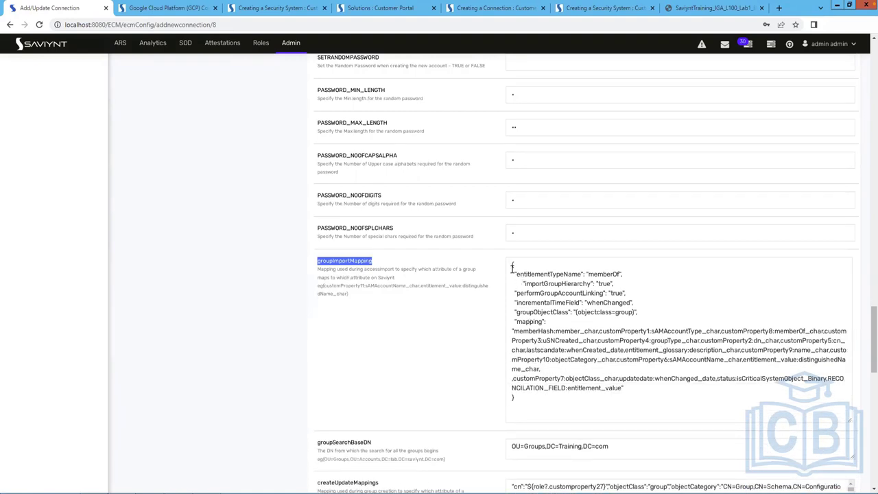
left_click_drag(512, 264, 533, 416)
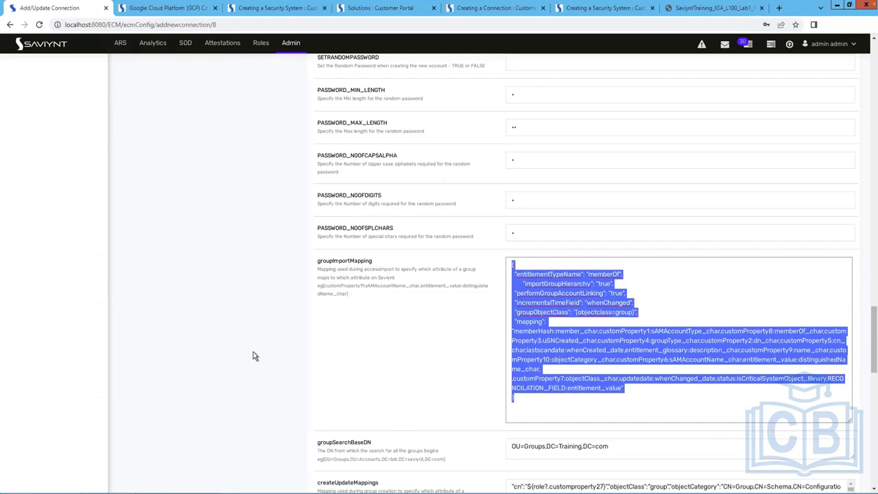
Step: Scroll the Active Directory connection form down past groupImportMapping and back to the top
scroll(254, 356, "down", 15)
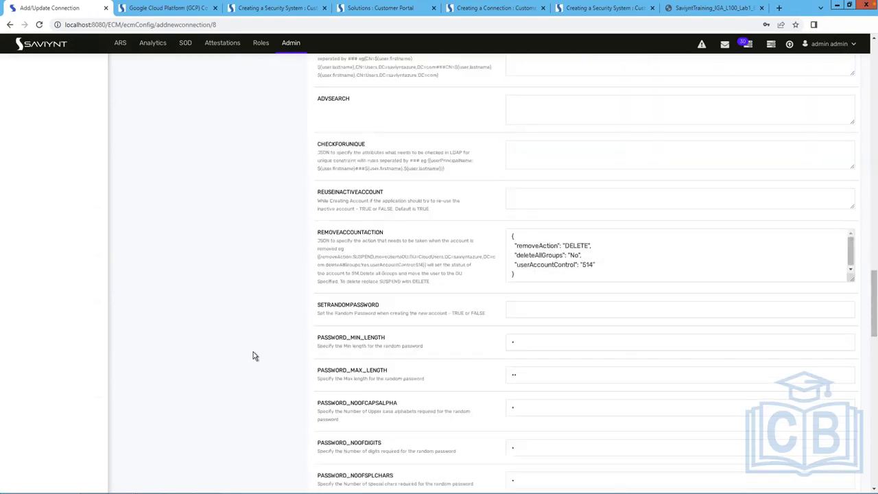
scroll(253, 356, "up", 20)
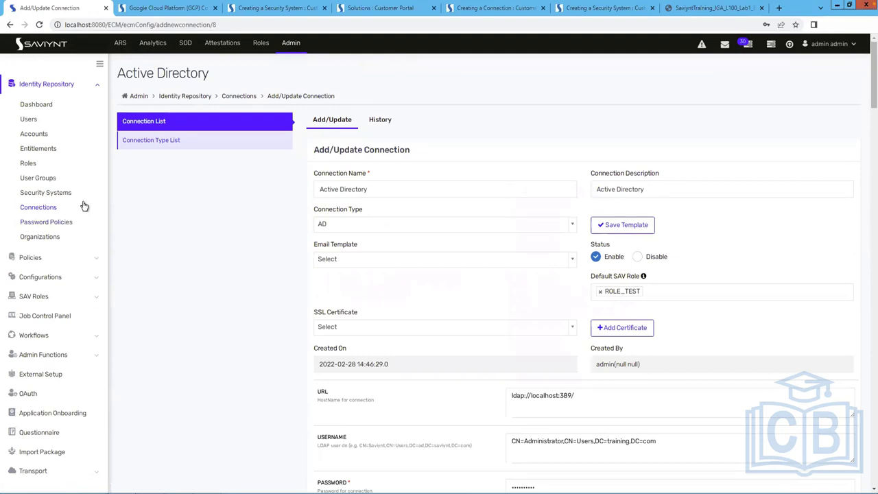
Step: Show the Security Systems endpoint list and highlight the Active_Directory endpoint name
left_click(62, 193)
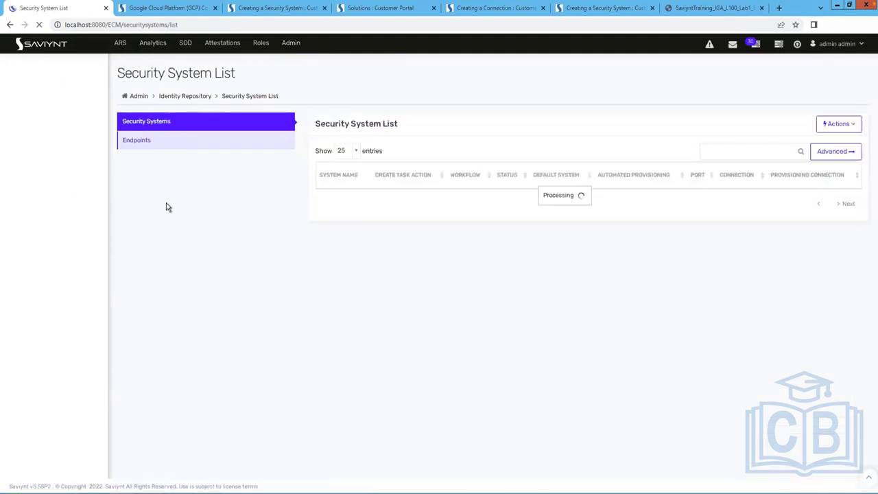
left_click(146, 141)
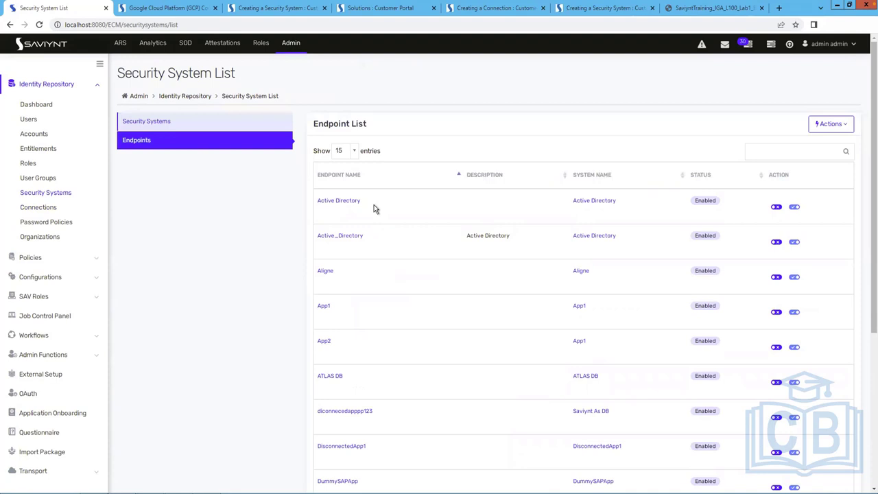
left_click_drag(361, 205, 316, 206)
Step: Open the Active_Directory endpoint's details and highlight its Owner Type setting
left_click(358, 237)
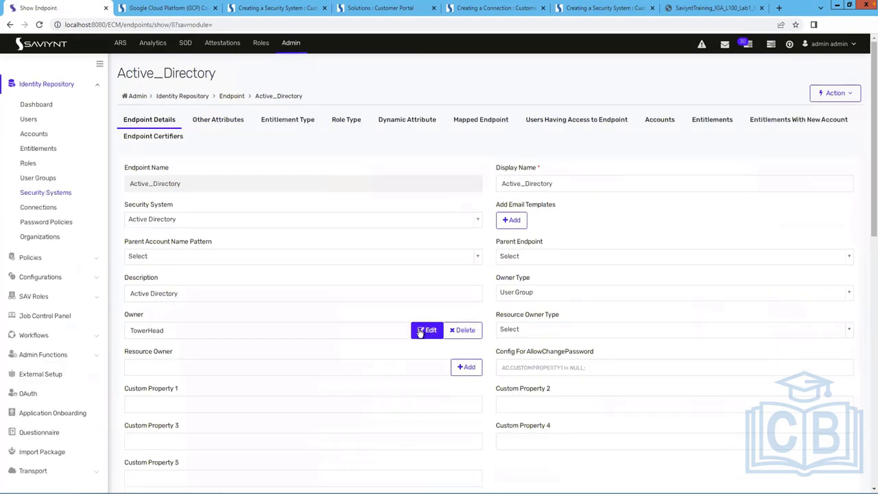
scroll(322, 322, "down", 1)
scroll(341, 334, "up", 1)
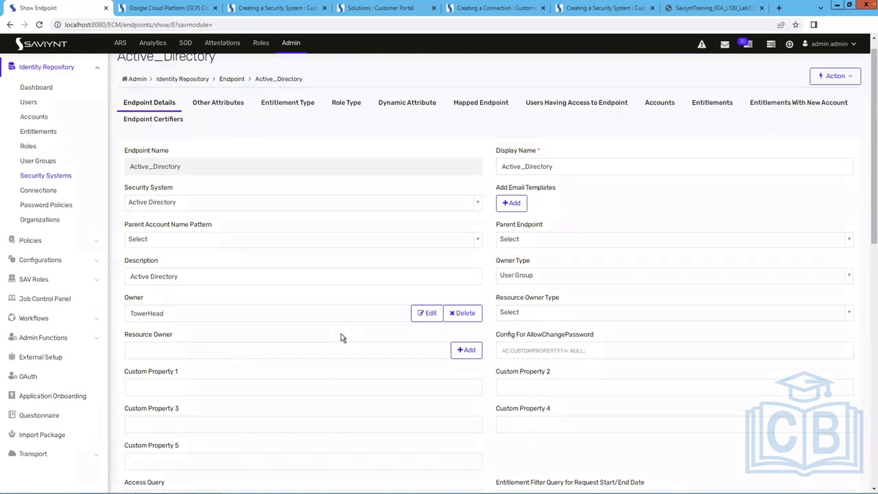
left_click_drag(536, 262, 494, 264)
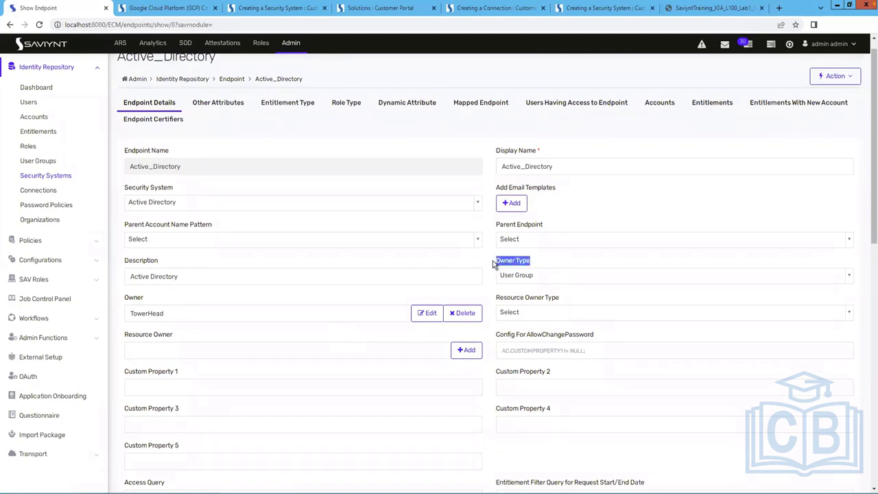
Step: Check the endpoint's Entitlement Type tab, then scroll through its Endpoint Details
left_click(293, 105)
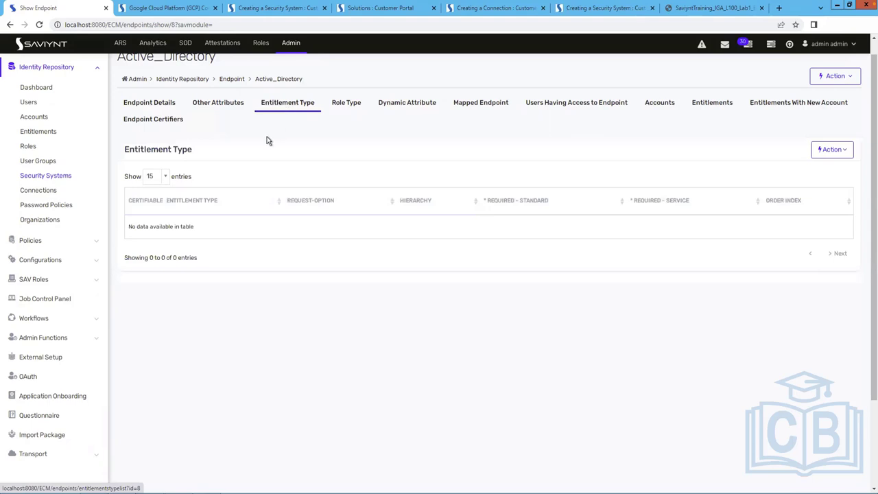
left_click(174, 104)
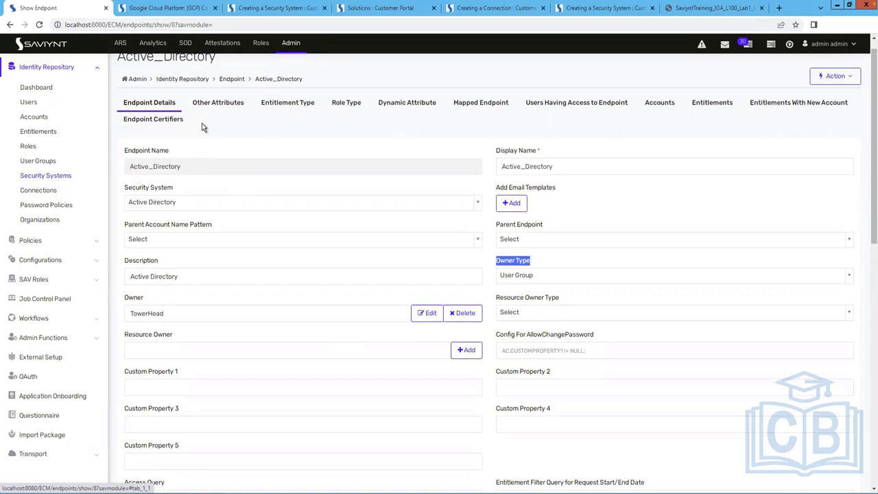
scroll(254, 268, "down", 2)
scroll(254, 268, "down", 2)
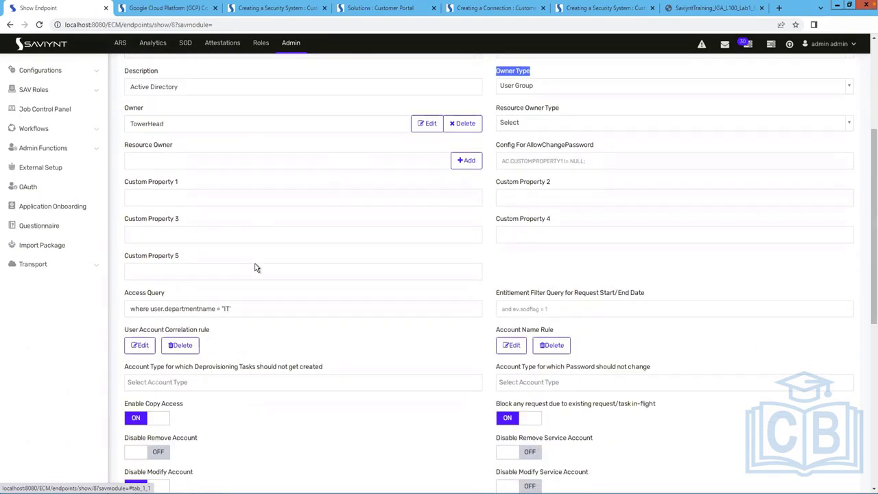
scroll(254, 267, "down", 3)
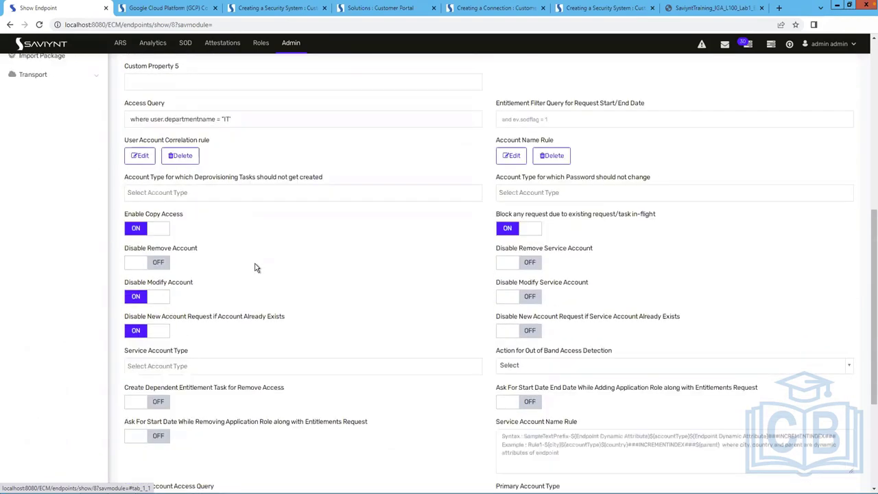
scroll(256, 263, "down", 2)
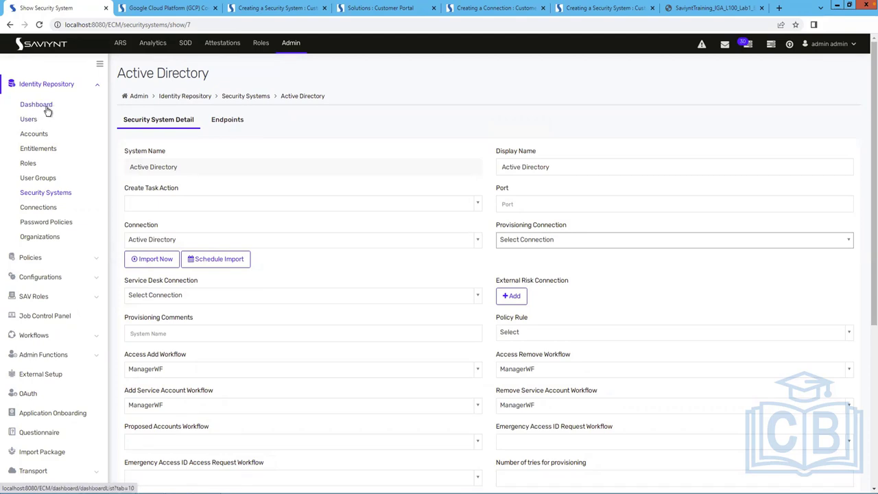
Step: Reopen the Identity Repository group and show the Password Policies list
left_click(76, 85)
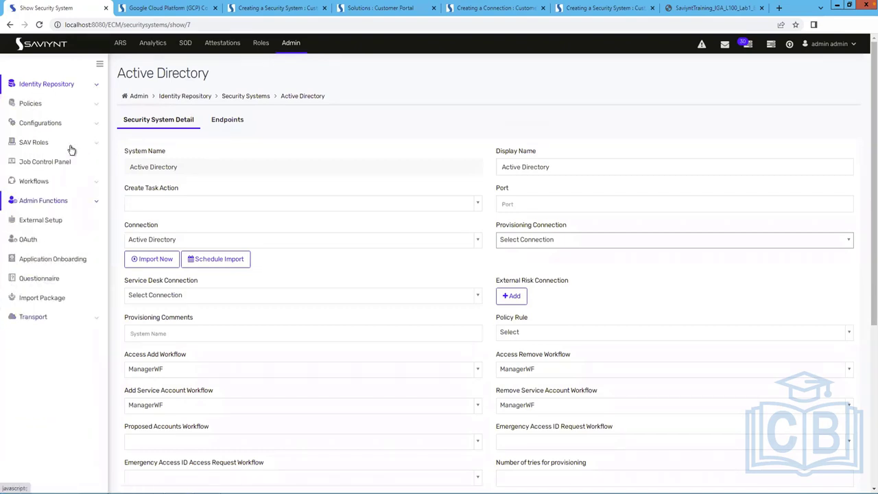
left_click(62, 84)
left_click(48, 223)
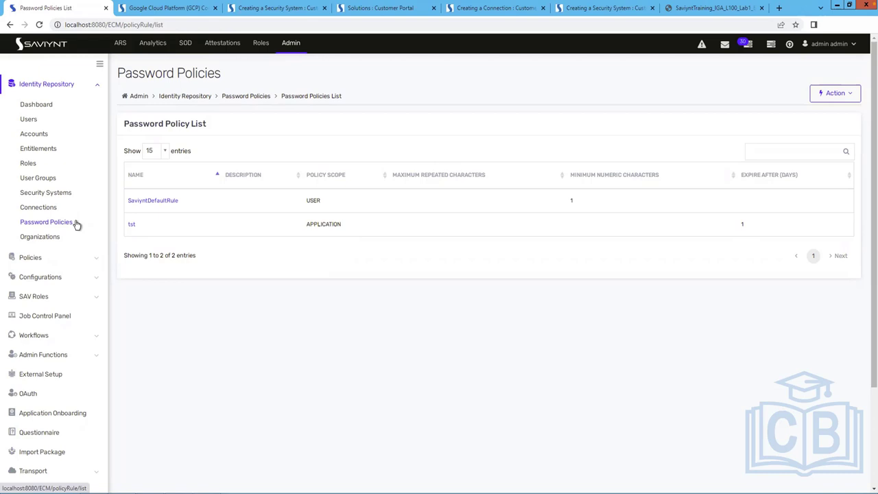
Step: Open the tst password policy and highlight its name
left_click(131, 225)
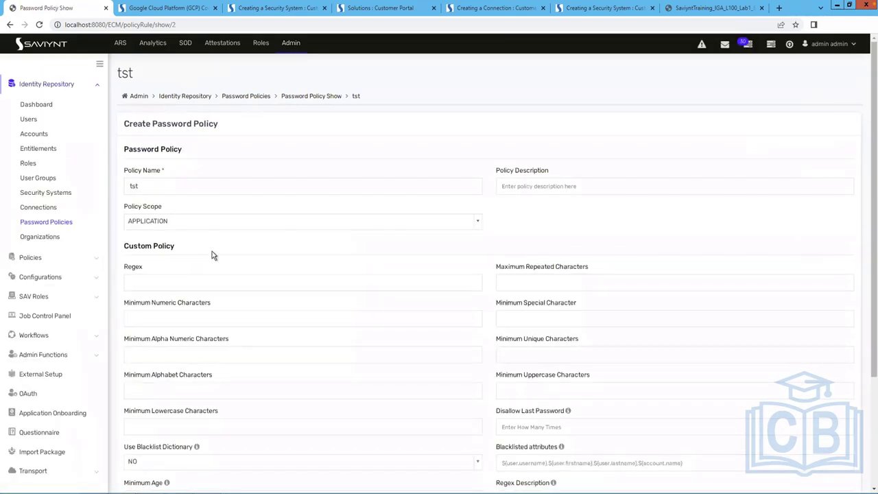
scroll(231, 267, "down", 3)
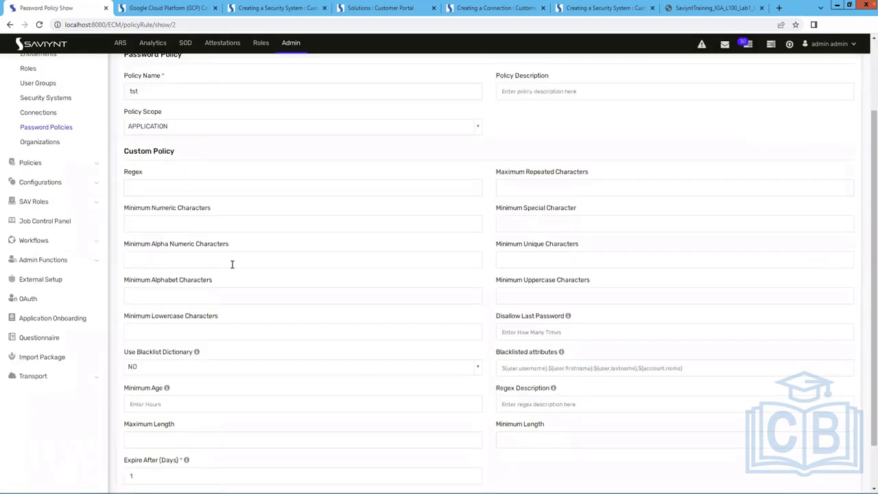
scroll(234, 255, "up", 1)
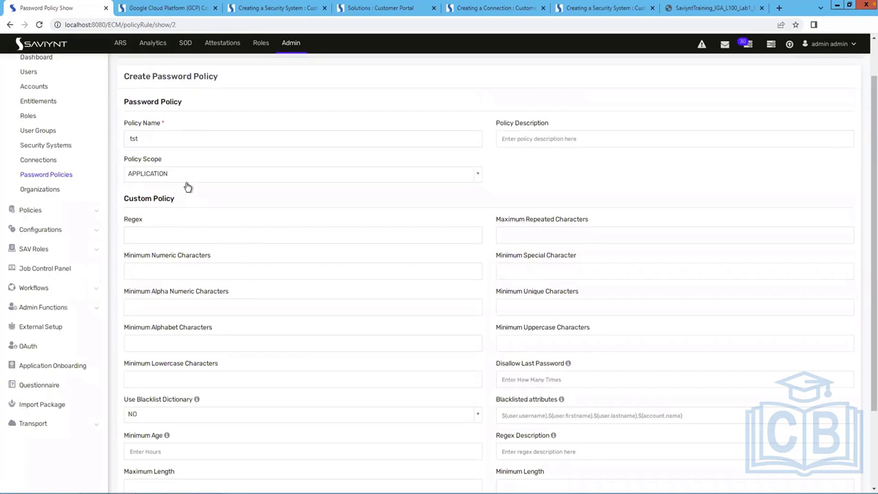
left_click_drag(151, 138, 113, 137)
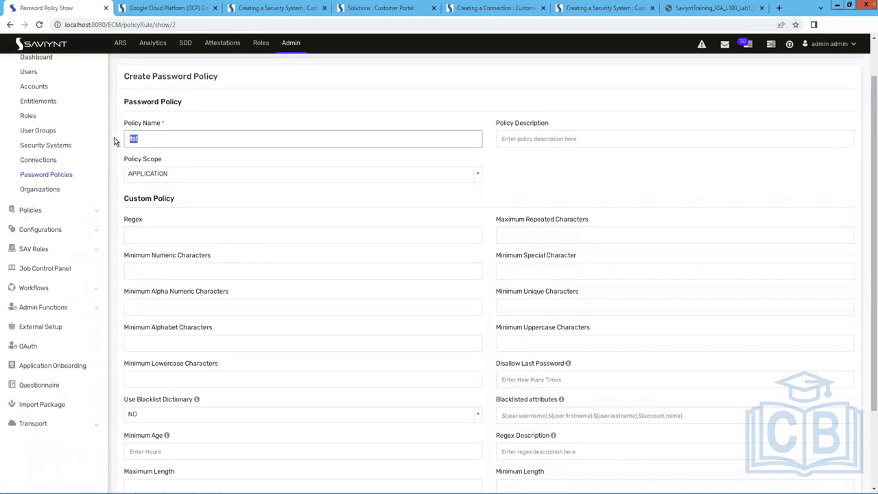
left_click(190, 191)
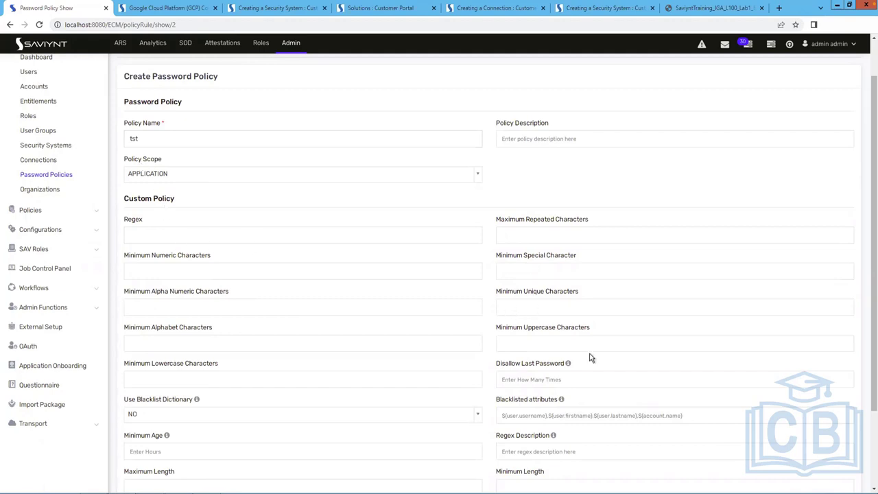
Step: Highlight tst's Minimum Unique, Maximum Repeated and Minimum Numeric Characters settings
scroll(591, 358, "down", 1)
scroll(591, 357, "up", 1)
left_click_drag(575, 290, 494, 290)
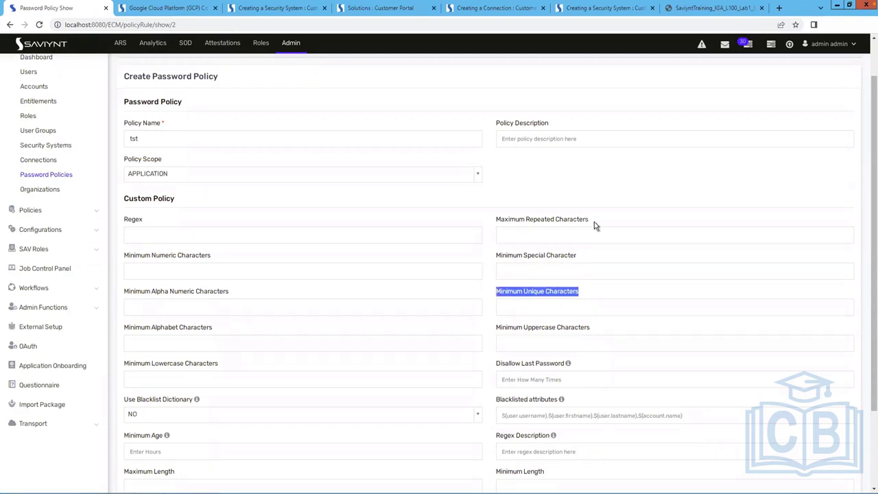
left_click(551, 226)
triple_click(498, 229)
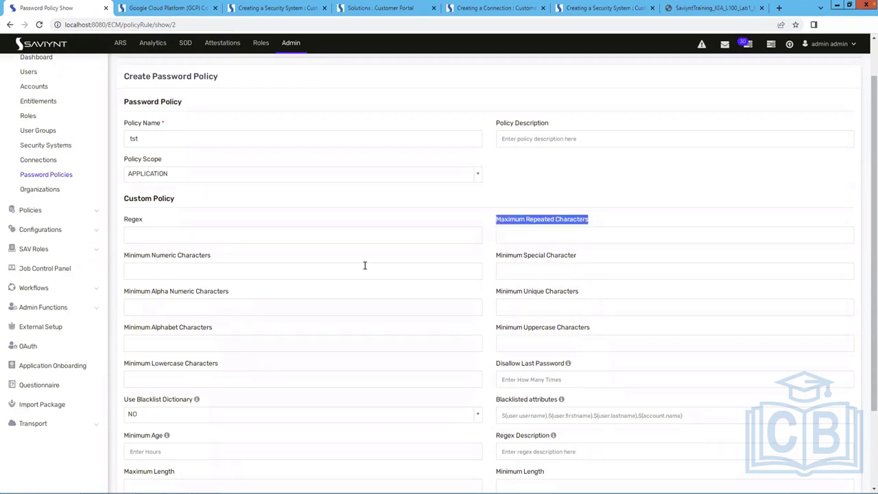
left_click_drag(216, 260, 134, 259)
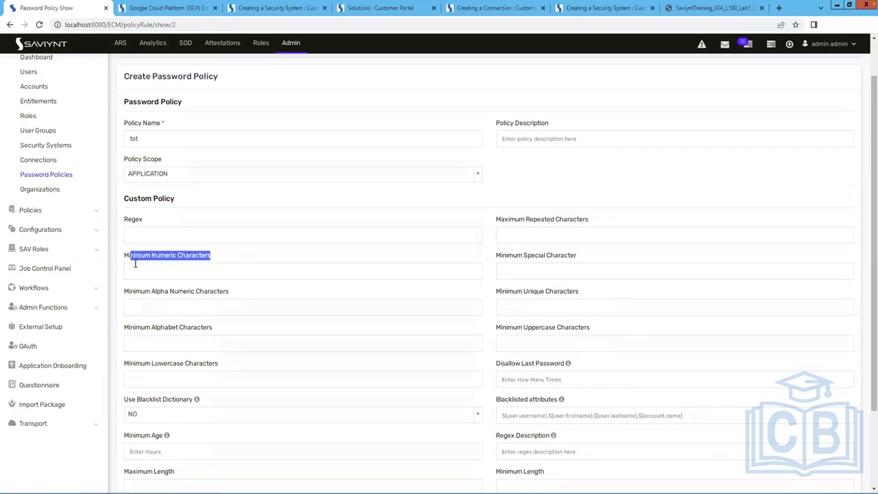
scroll(452, 355, "down", 2)
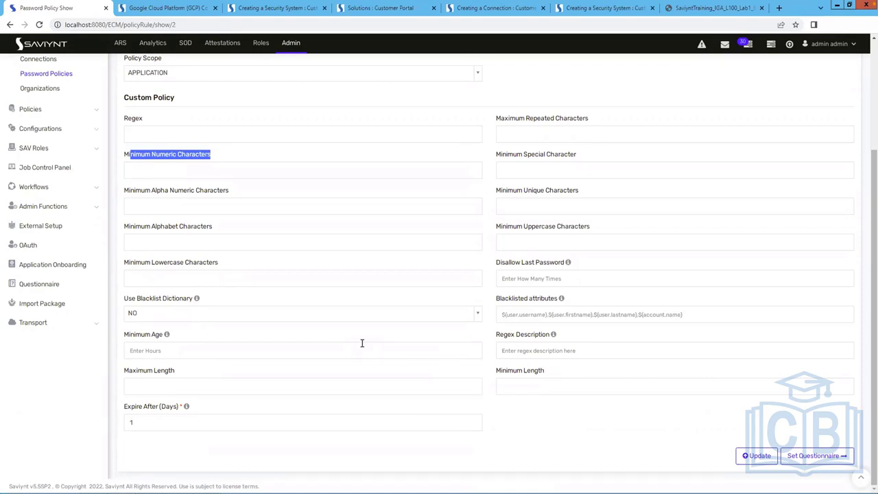
scroll(362, 343, "up", 3)
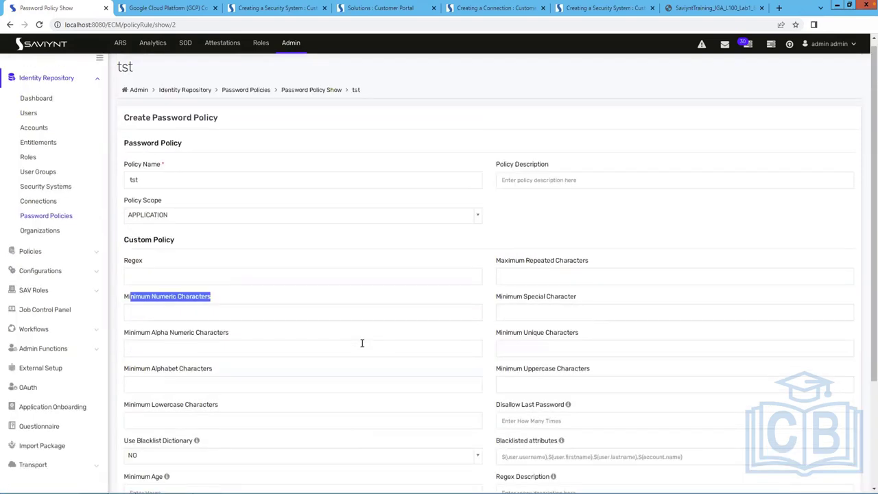
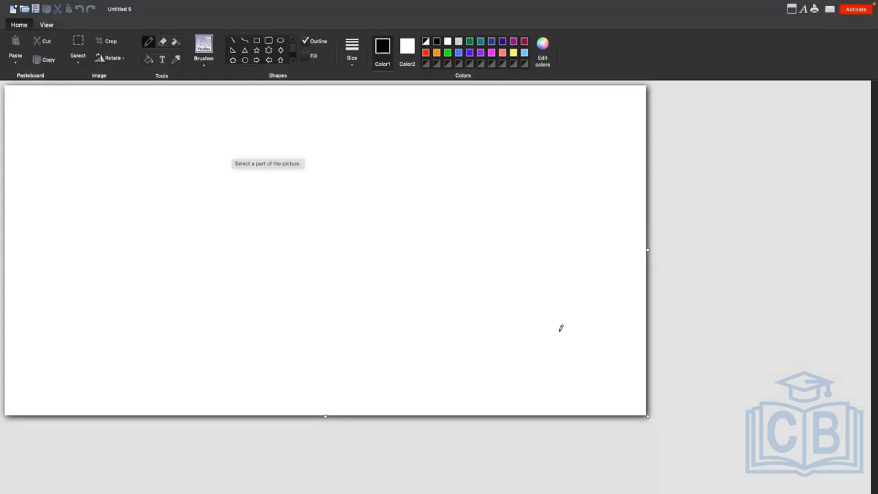
Step: Draw the first outlined rectangle near the upper left of the canvas
left_click(553, 299)
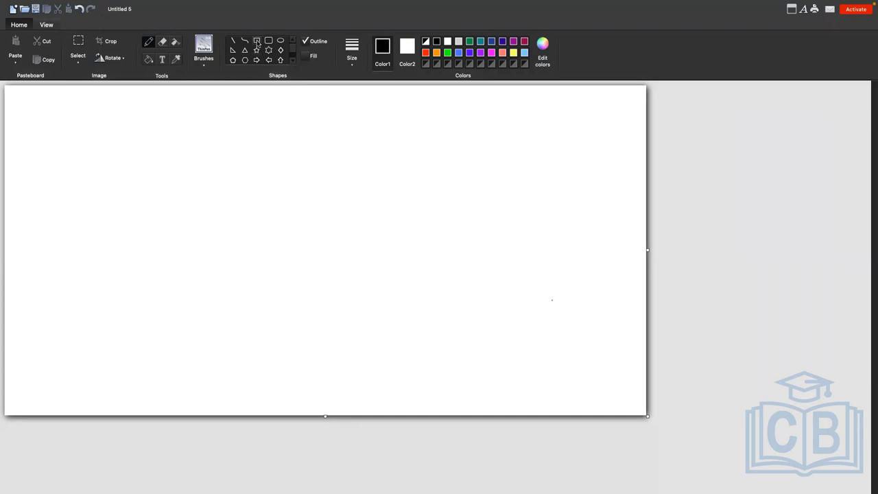
left_click(162, 61)
left_click(257, 41)
left_click_drag(116, 130, 193, 187)
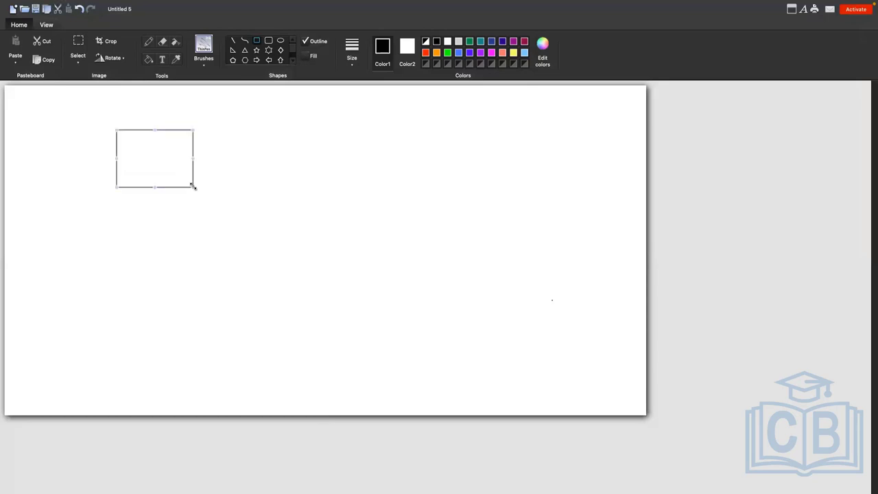
left_click(214, 191)
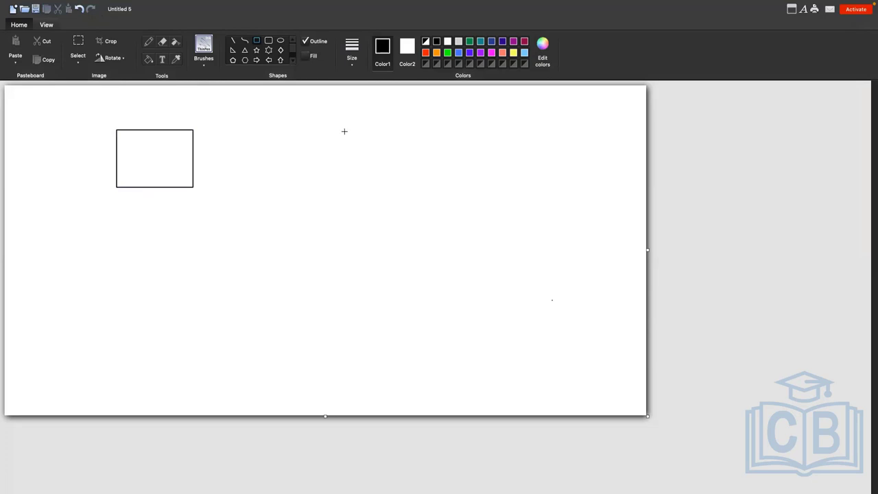
Step: Draw a second rectangle further right and shift it slightly left
left_click_drag(345, 131, 406, 181)
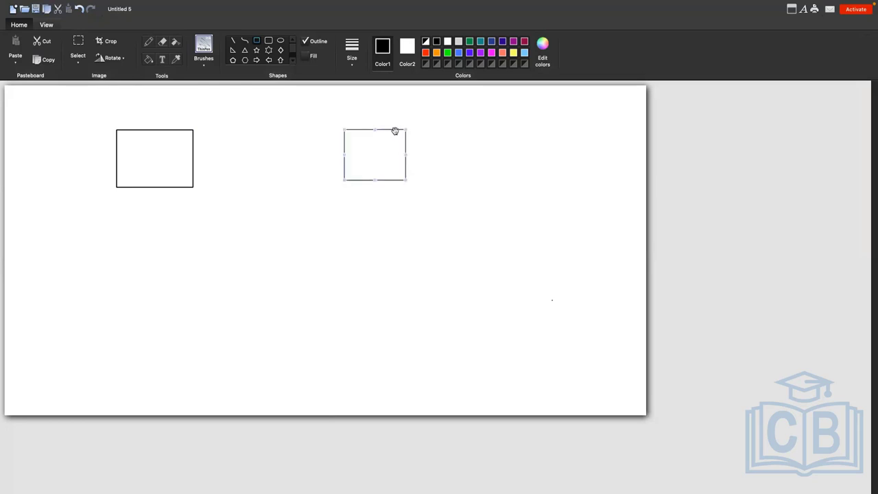
left_click_drag(393, 129, 373, 134)
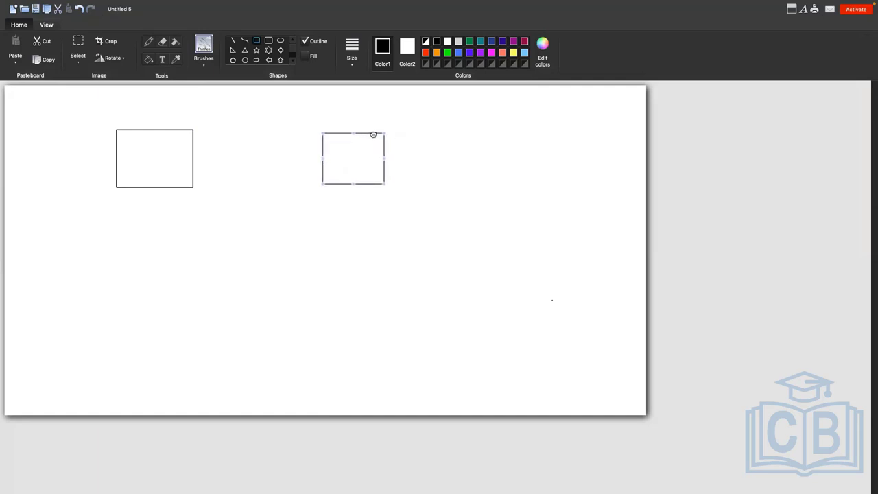
left_click(339, 221)
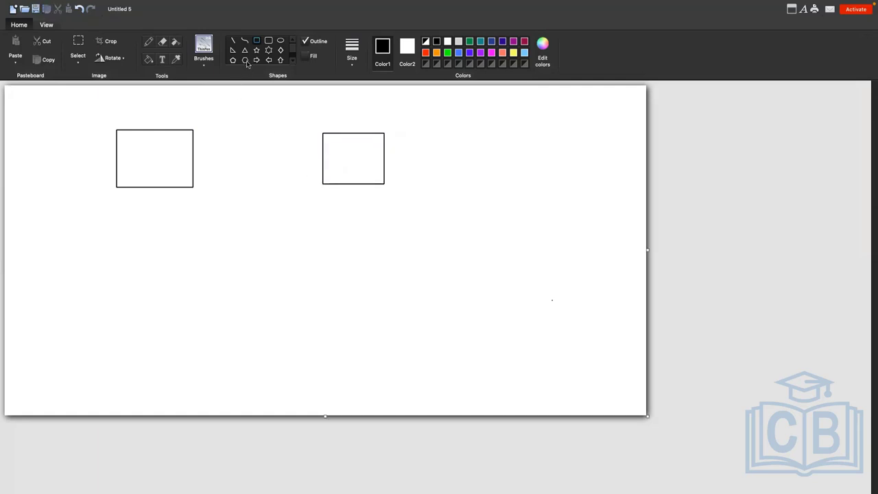
left_click(162, 59)
Step: Label the left rectangle with 'Employee' and 'Internal/external user' on two lines
left_click_drag(128, 192, 196, 233)
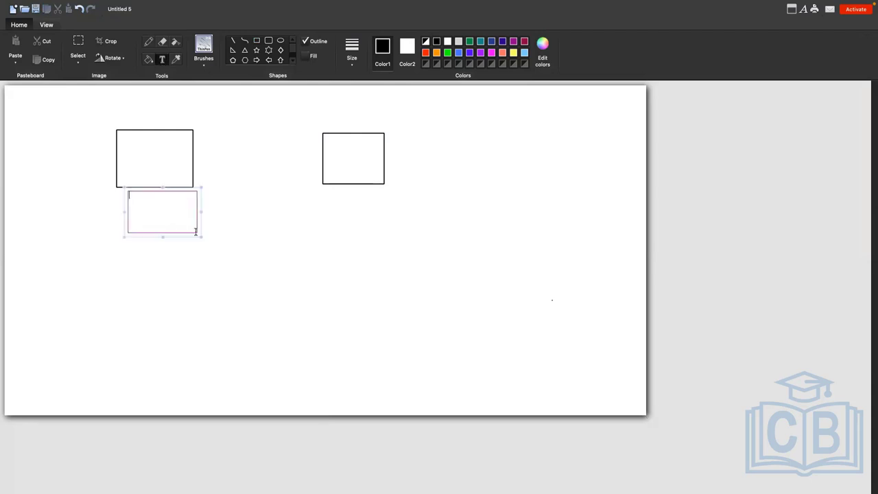
type("Employee")
key("Return")
type("Internal/ext")
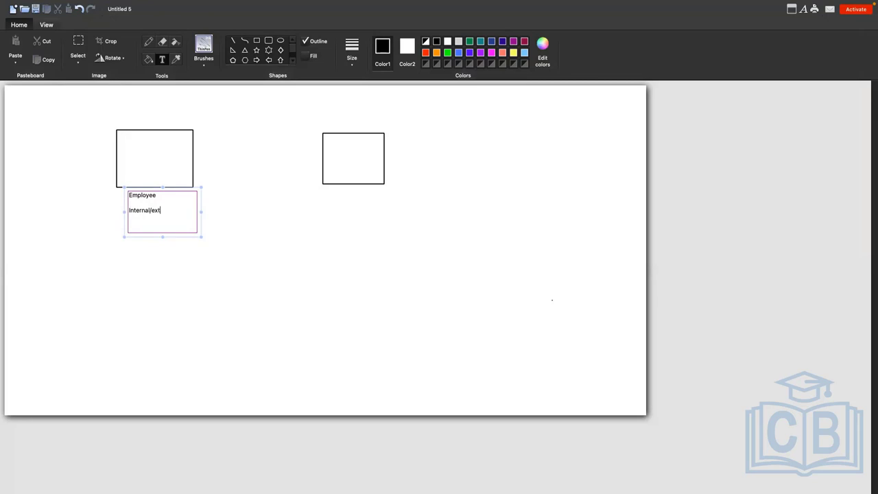
type("ernal user")
left_click(259, 220)
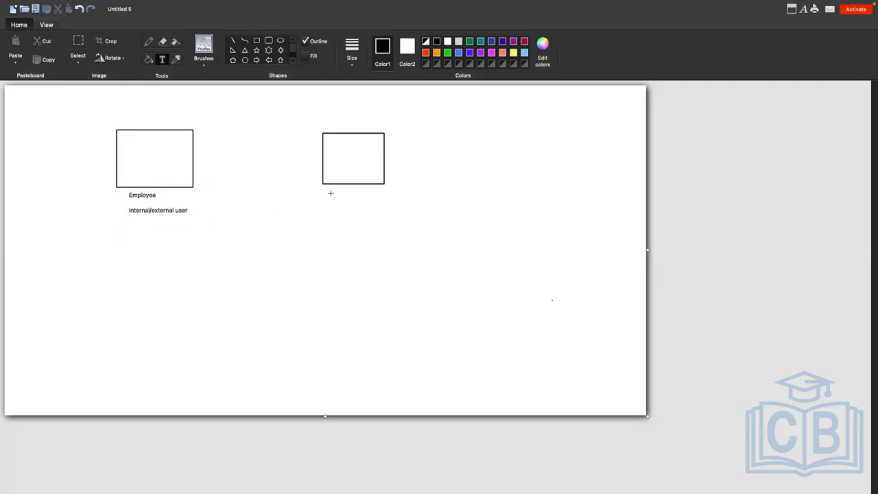
left_click_drag(326, 186, 379, 227)
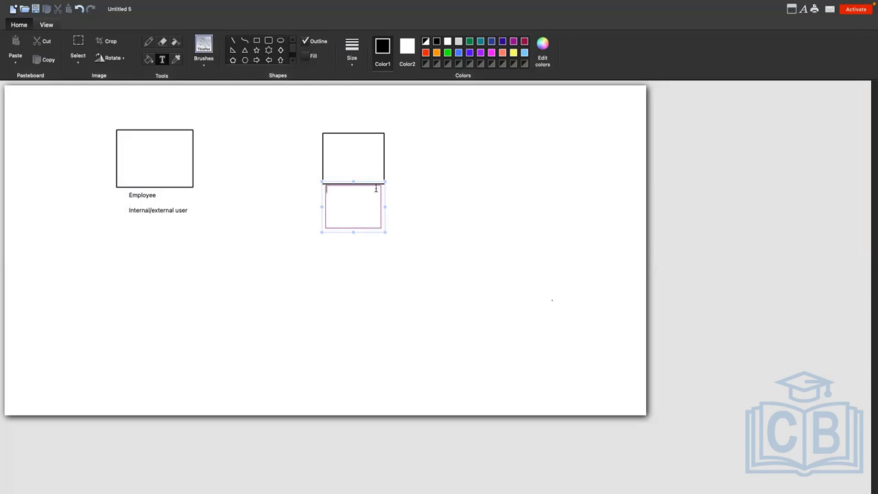
Step: Move and enlarge the empty text box under the right rectangle, then delete it
left_click_drag(376, 184, 380, 192)
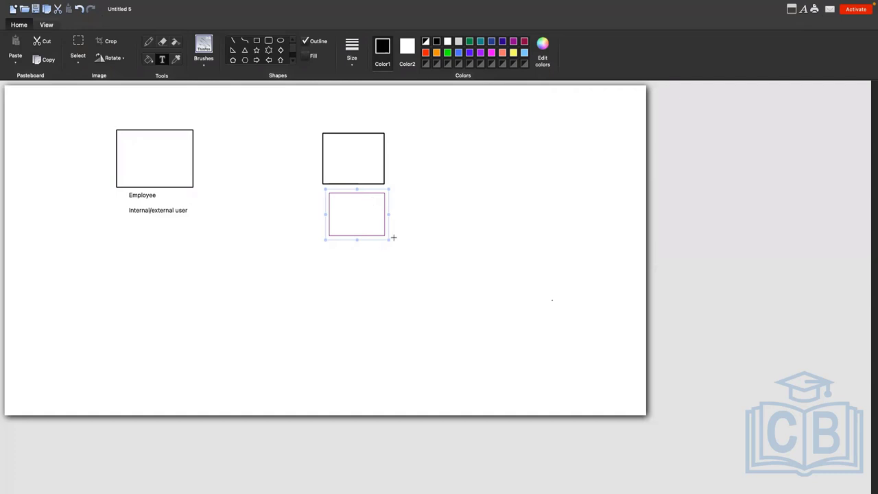
left_click_drag(388, 240, 389, 241)
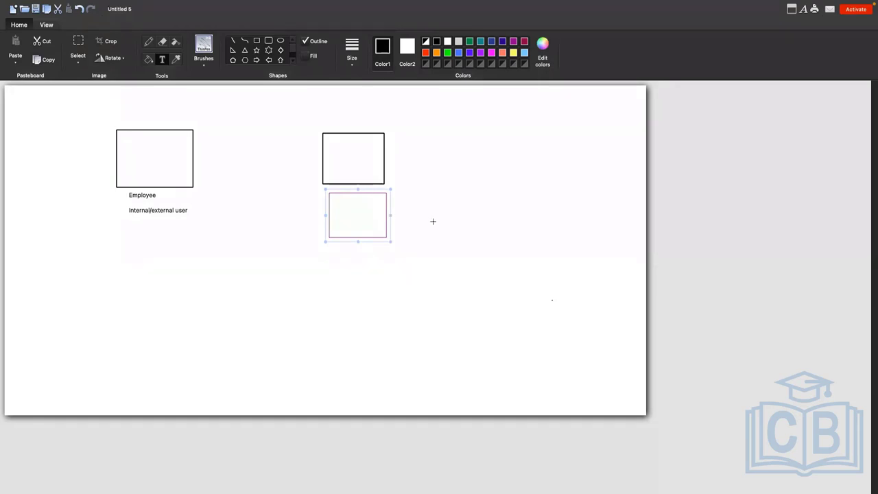
key("Delete")
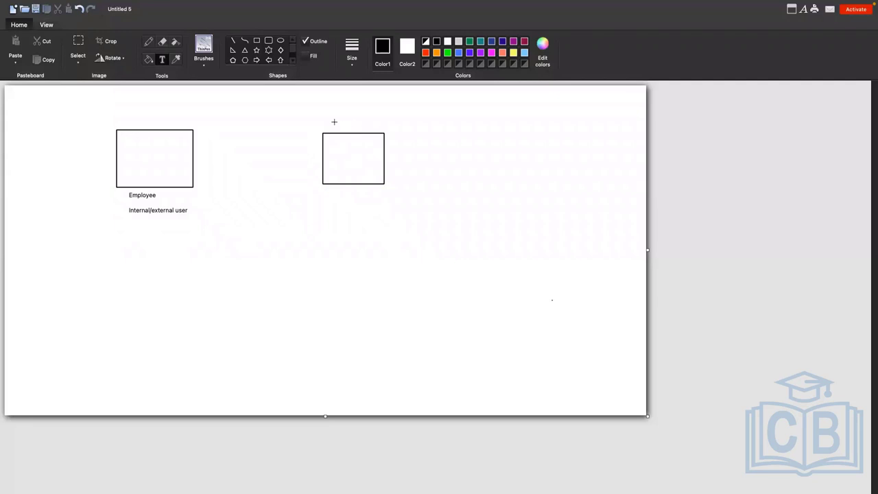
Step: Add the label 'IDM Platform' just above the right rectangle
left_click(334, 122)
type("IDM")
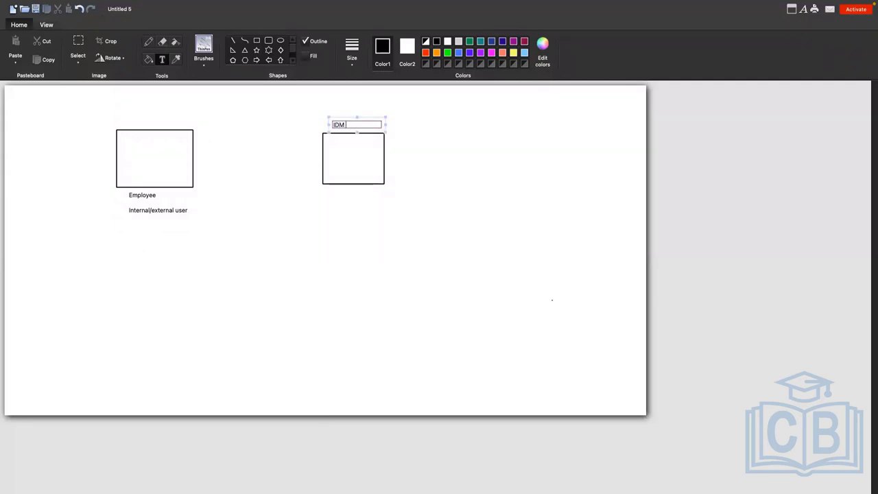
type(" Platform")
left_click_drag(376, 122, 378, 122)
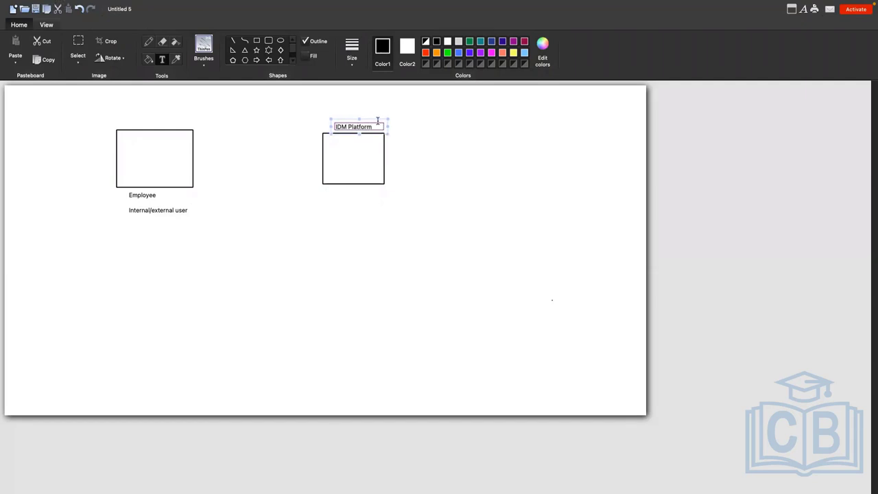
left_click(430, 231)
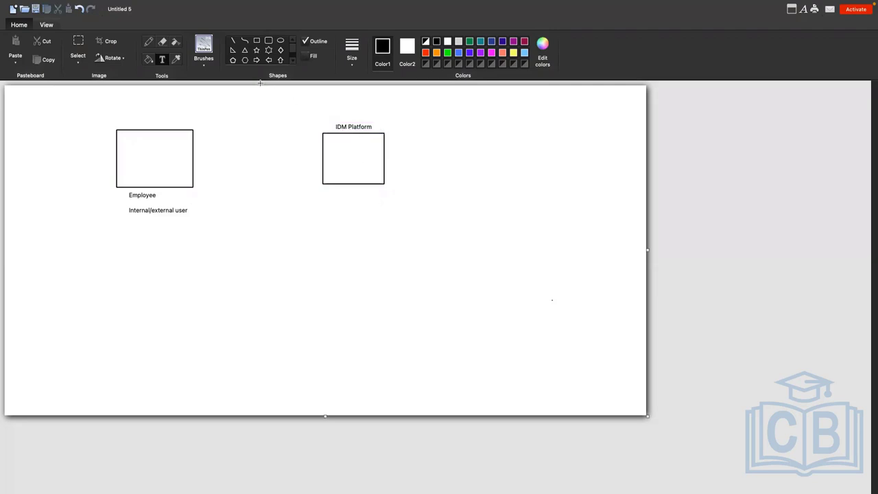
Step: Draw a small box below IDM Platform with an arrow leading up to it
left_click(258, 41)
mouse_move(292, 209)
left_mouse_down()
mouse_move(322, 234)
mouse_move(375, 233)
mouse_move(387, 211)
mouse_move(411, 233)
mouse_move(412, 206)
left_mouse_up()
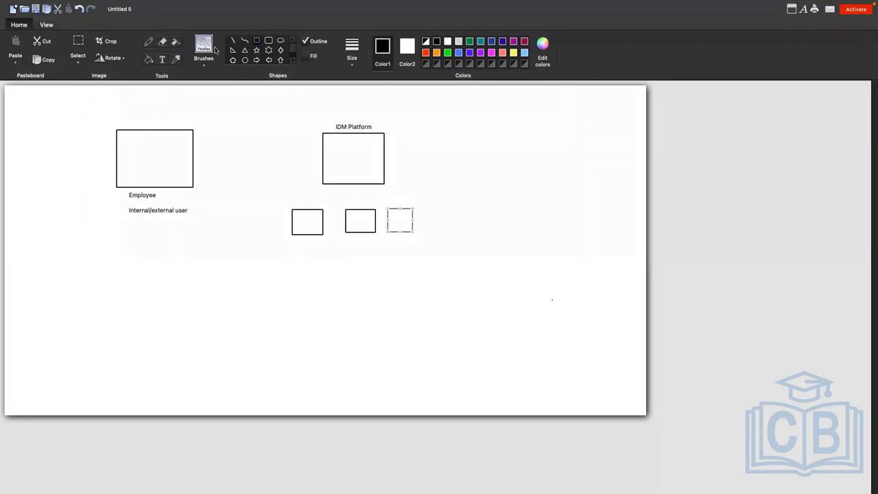
left_click(232, 40)
mouse_move(318, 208)
left_mouse_down()
mouse_move(336, 183)
mouse_move(341, 189)
left_mouse_up()
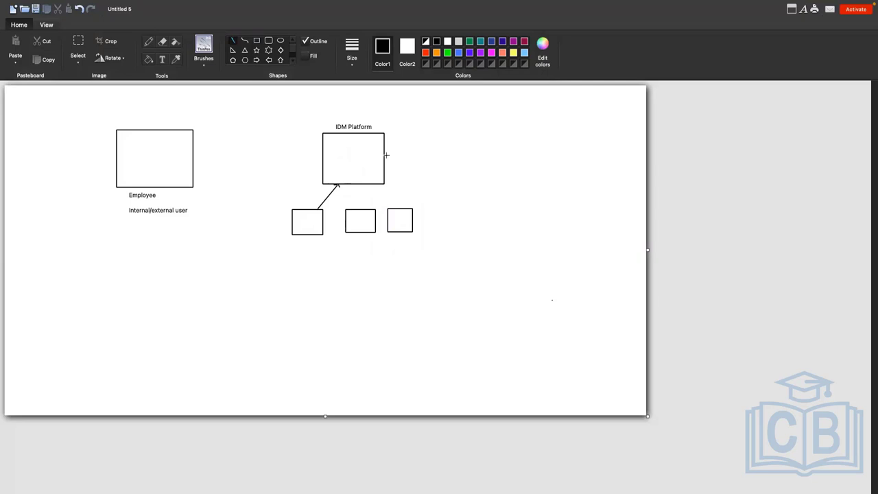
Step: Draw an arrow out of IDM Platform's right side ending at a small box
mouse_move(384, 155)
left_mouse_down()
mouse_move(404, 148)
mouse_move(404, 157)
left_mouse_up()
left_click(257, 40)
left_click_drag(412, 137, 447, 161)
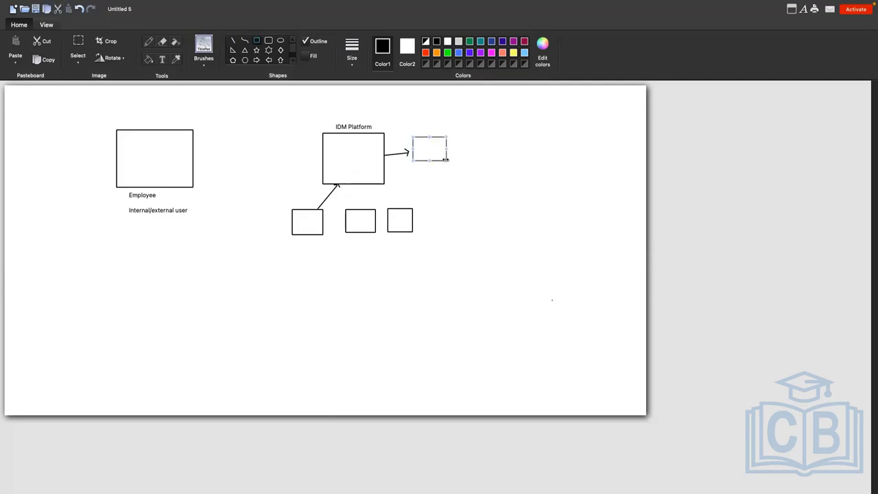
left_click(434, 138)
left_click(469, 218)
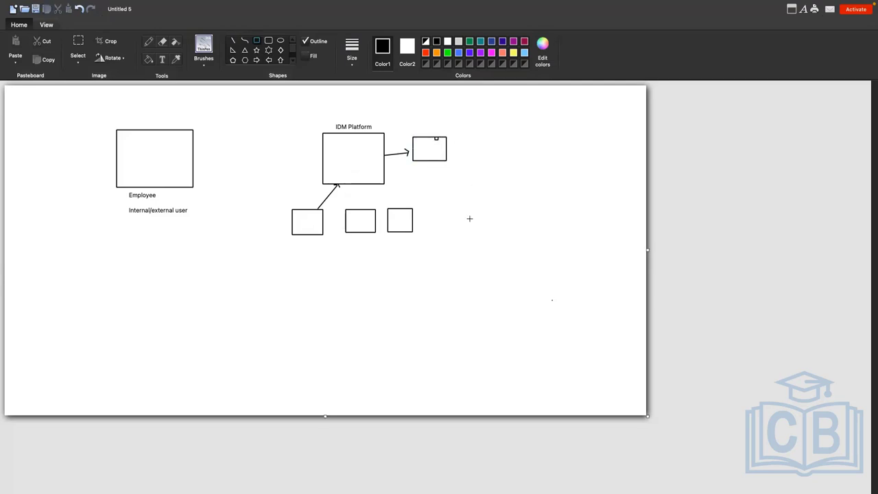
key("ctrl+Right")
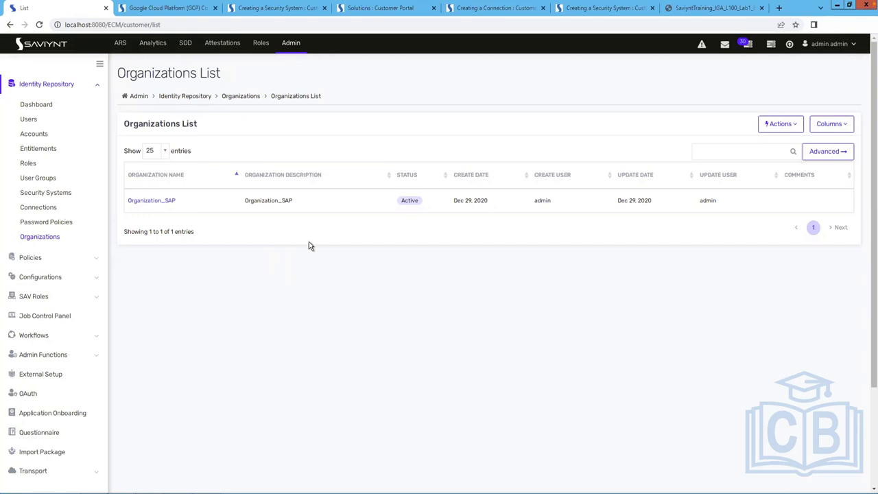
Step: Start creating a new organization from the Organizations list actions
left_click(764, 126)
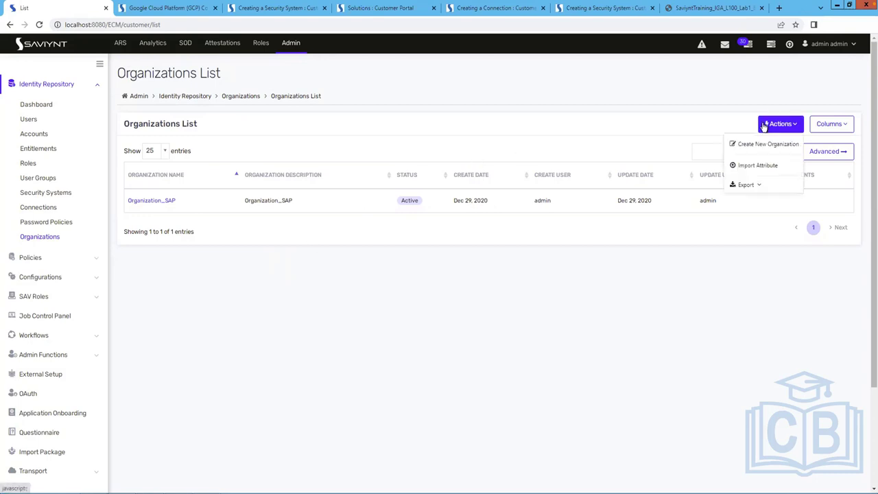
left_click(761, 145)
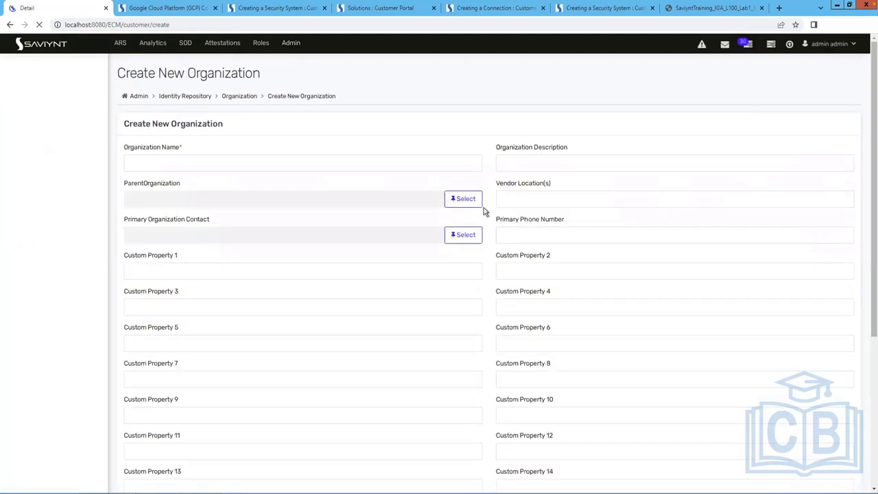
scroll(341, 301, "down", 2)
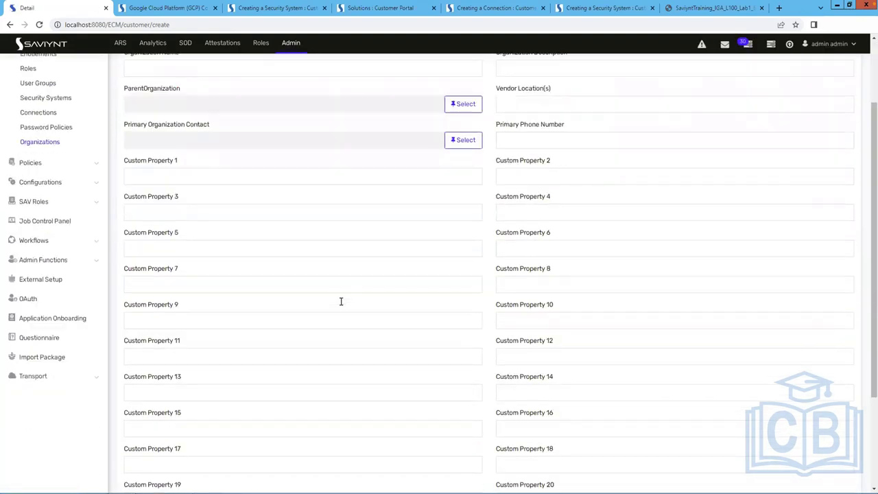
scroll(341, 306, "up", 1)
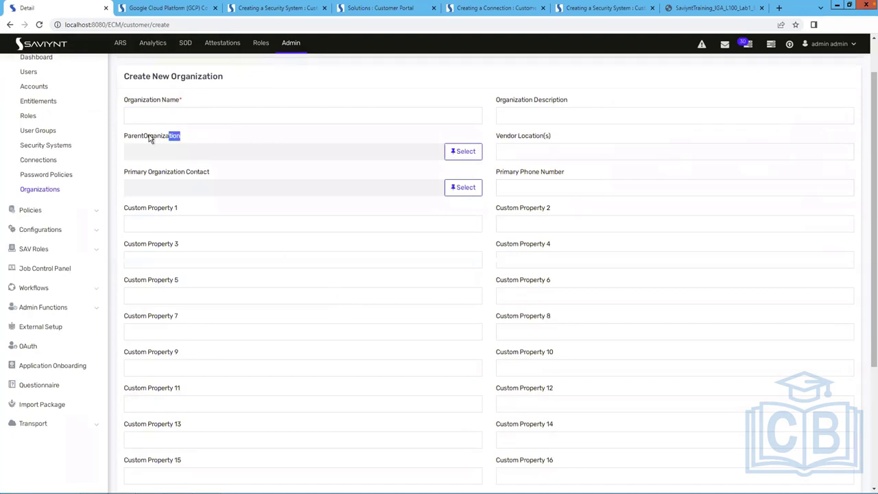
left_click_drag(150, 138, 128, 138)
Step: Set Organization_SAP as the parent organization and review the fields, including Vendor Location(s)
left_click(464, 152)
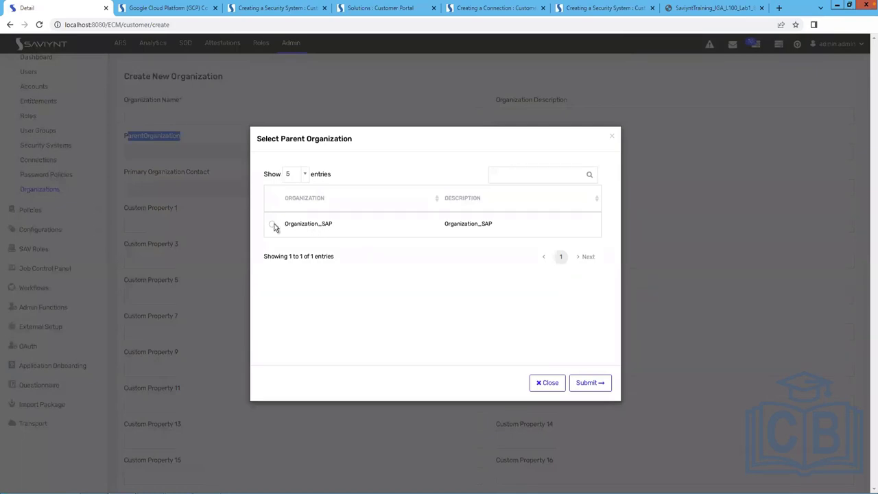
left_click(274, 226)
left_click(587, 383)
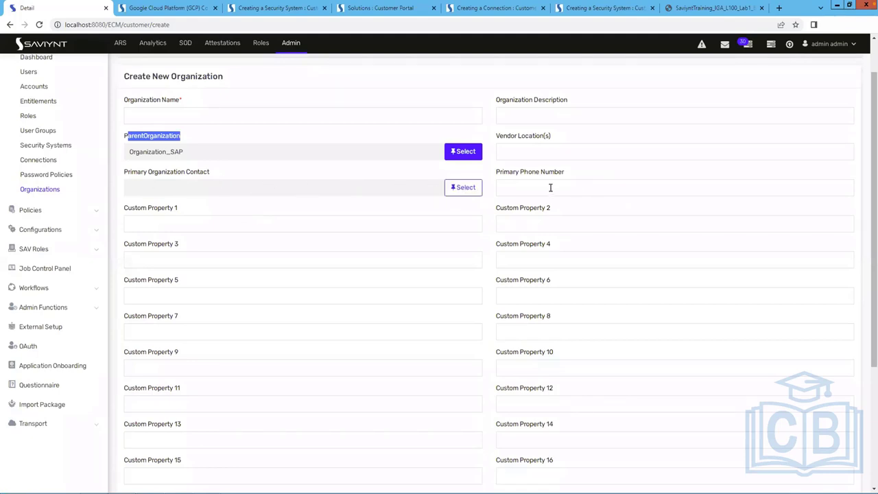
scroll(577, 212, "down", 1)
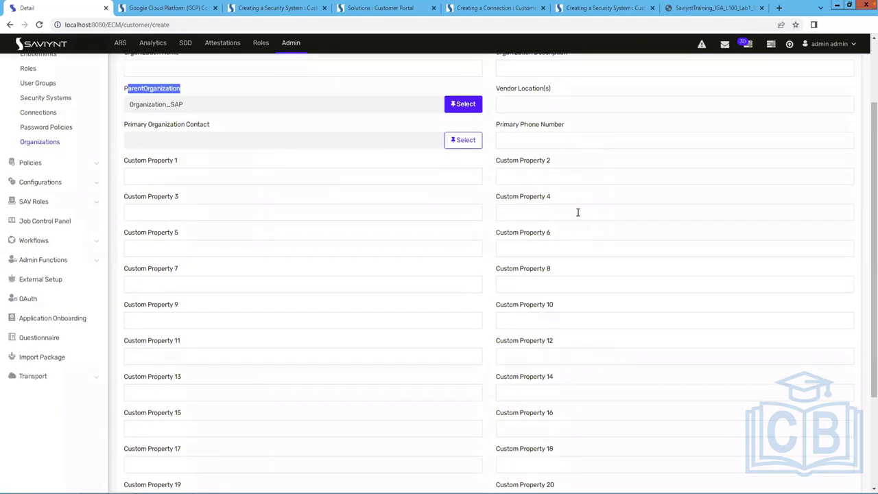
scroll(578, 212, "down", 3)
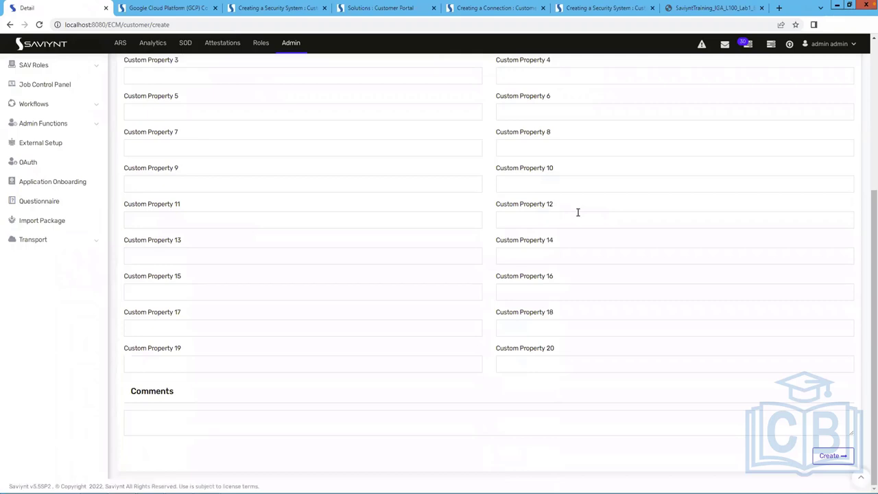
scroll(577, 212, "up", 5)
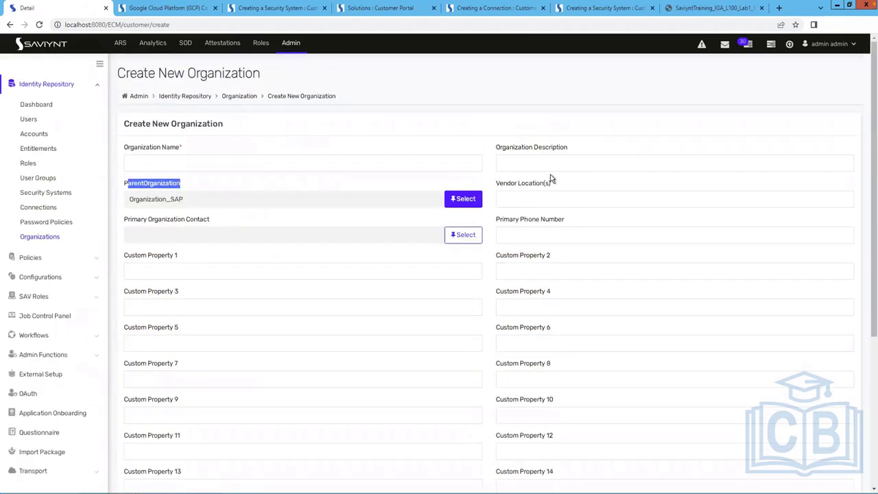
left_click_drag(557, 183, 496, 183)
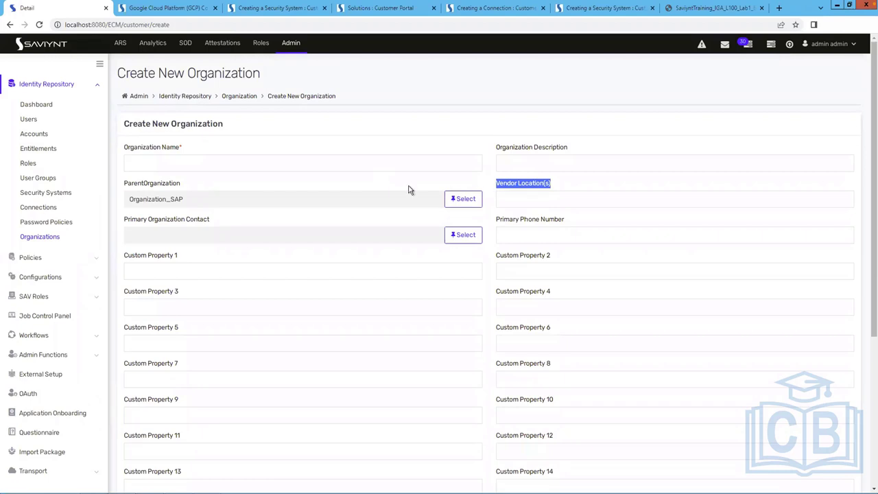
Step: Return to the Organizations List and expand the Policies menu
left_click(38, 237)
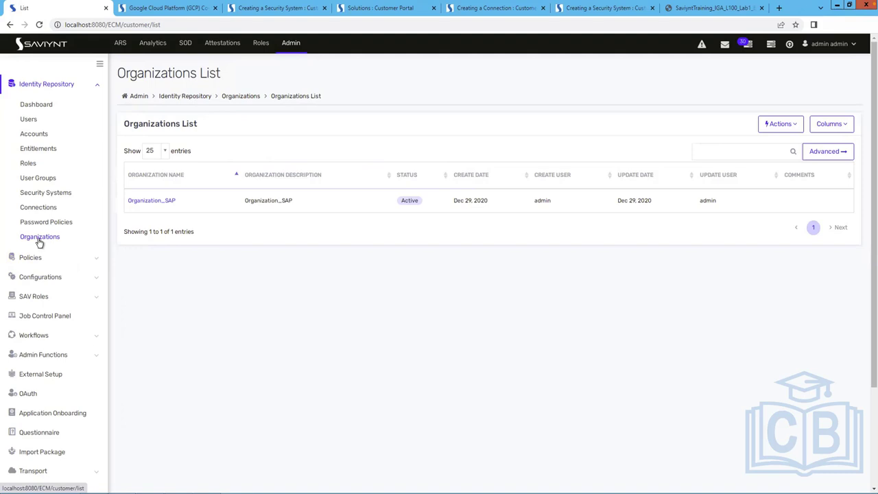
left_click(100, 261)
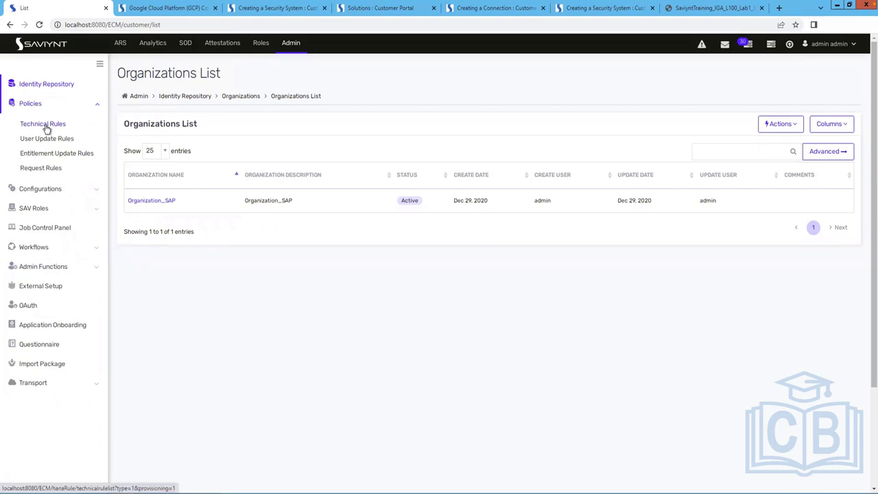
Step: Open Technical Rules and point out the Basic Birthright Access for Contractors rule
left_click(61, 129)
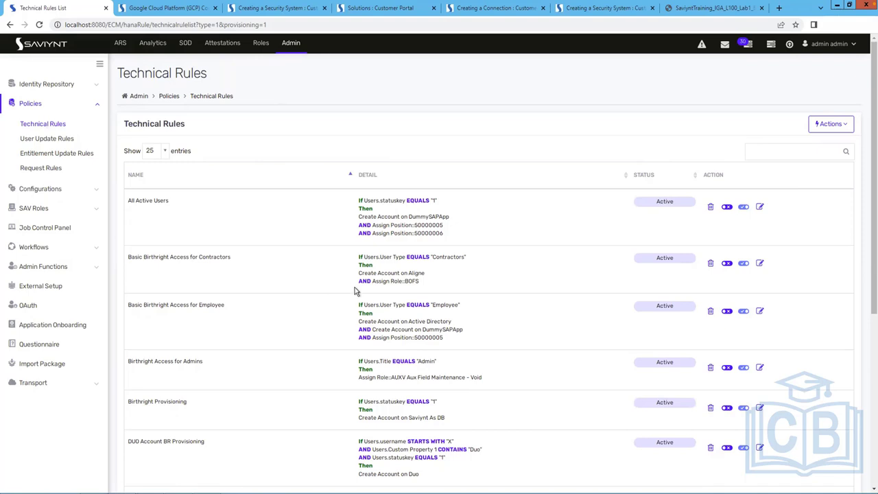
left_click_drag(128, 259, 237, 259)
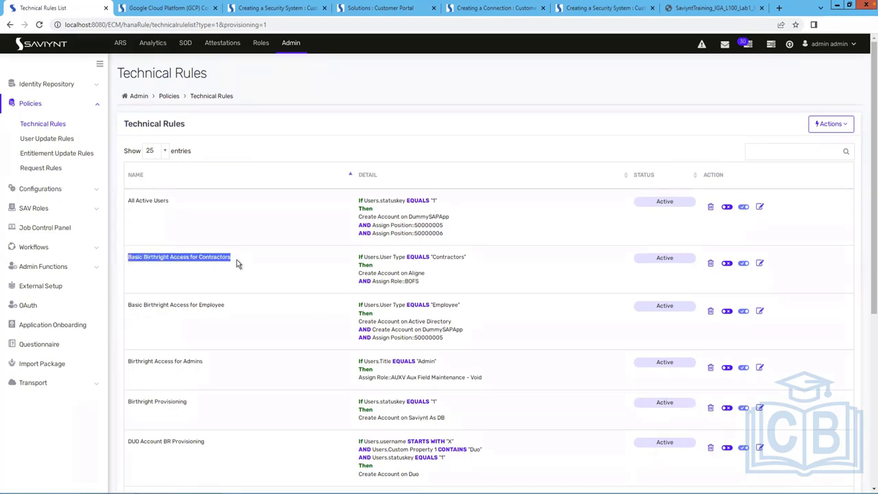
Step: Edit the Basic Birthright Access for Contractors rule and scroll to its Condition and Action sections
left_click(760, 263)
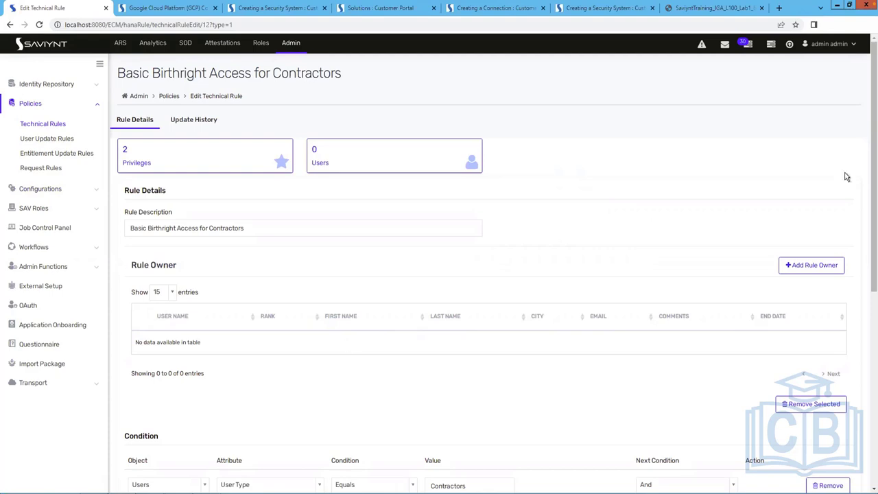
left_click_drag(867, 170, 866, 311)
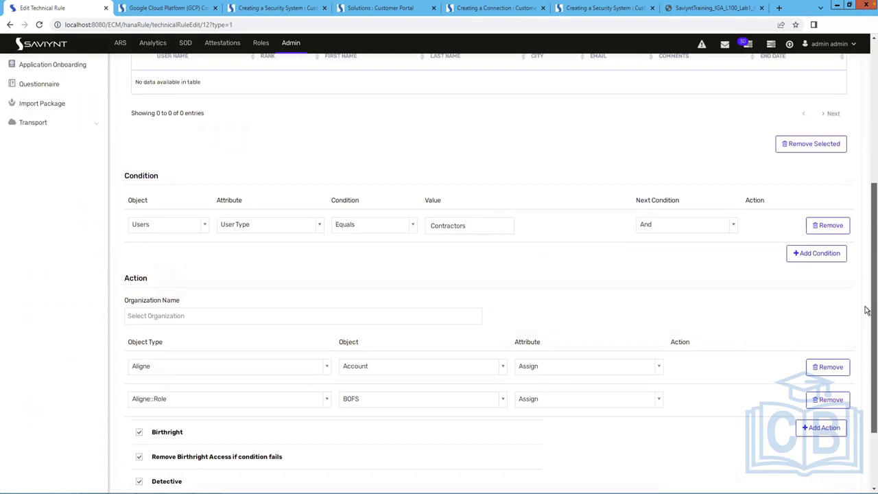
left_click_drag(866, 311, 194, 293)
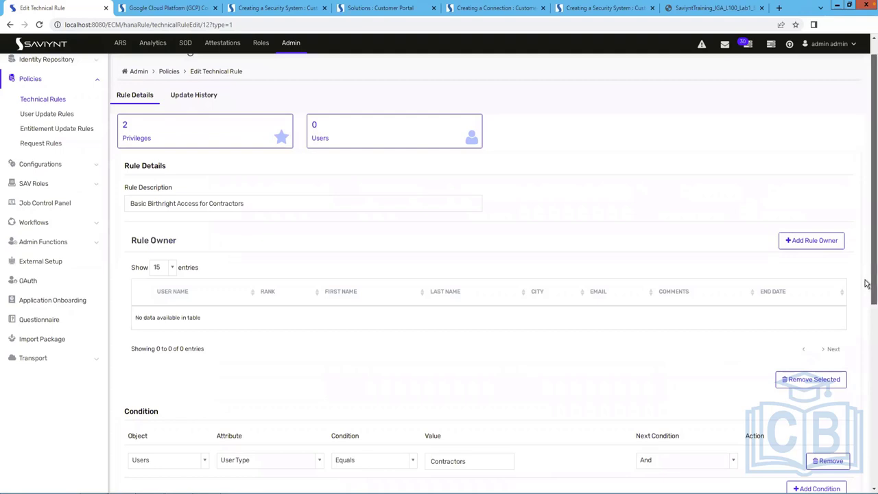
left_click_drag(868, 282, 866, 366)
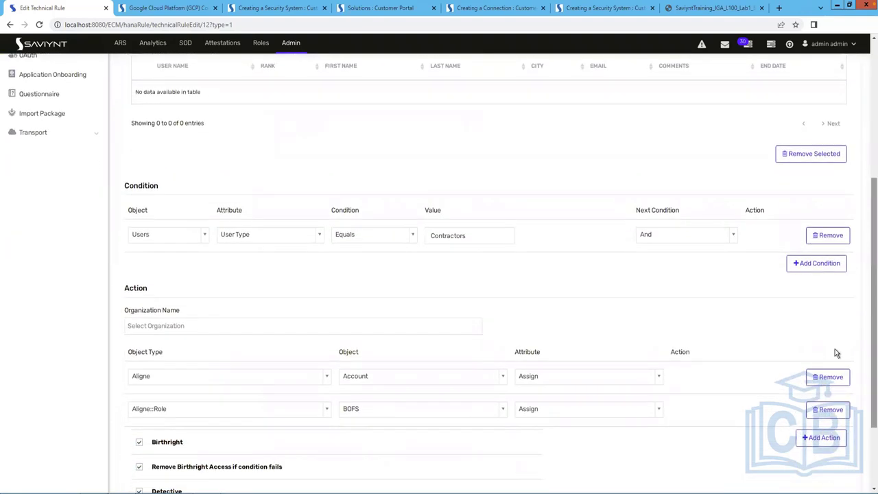
double_click(146, 210)
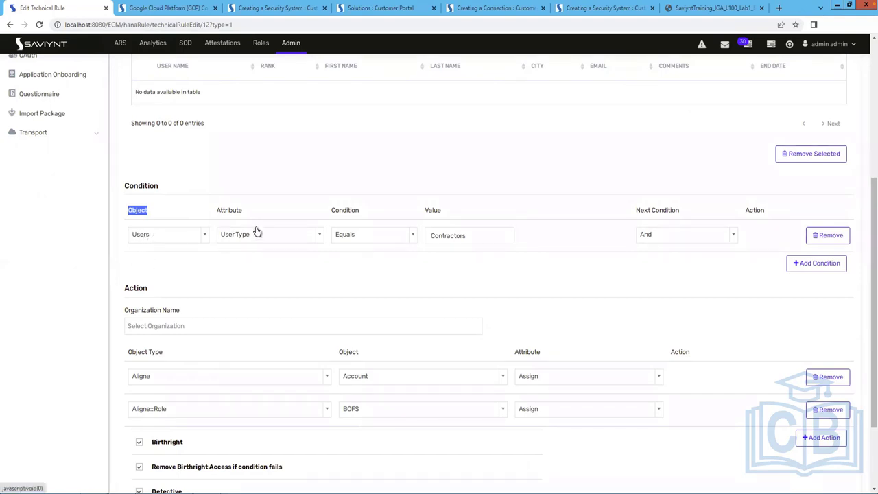
double_click(238, 210)
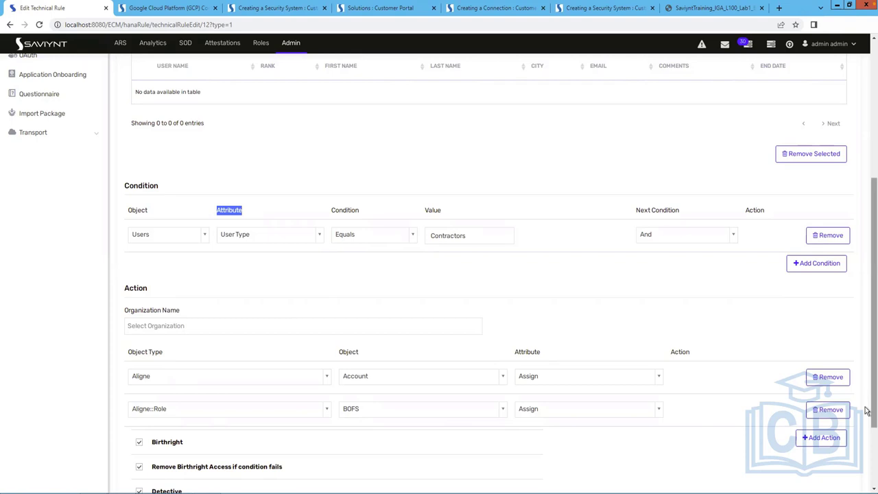
Step: Review the rule's Birthright and remove-on-failure options and its Contractors condition value
scroll(866, 400, "down", 2)
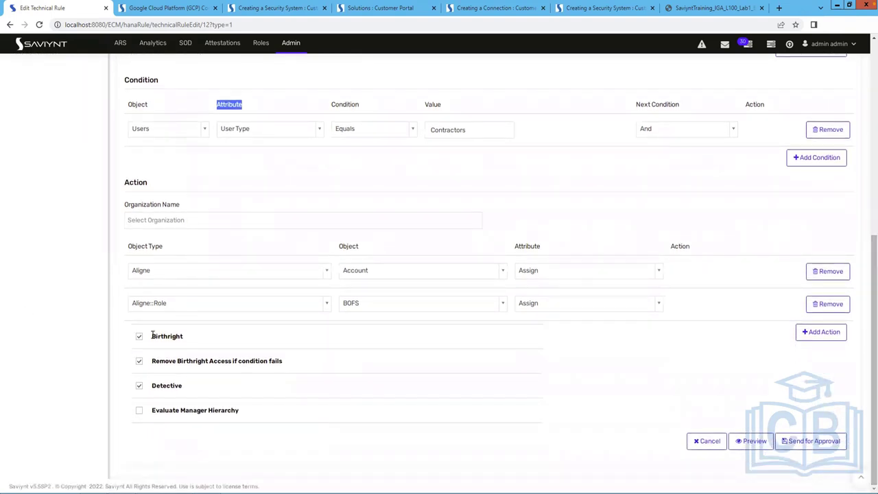
left_click_drag(152, 335, 194, 345)
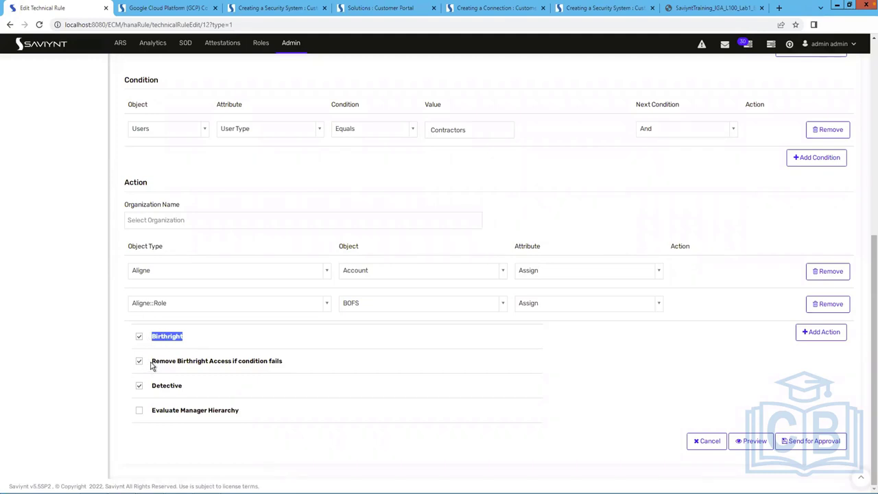
left_click_drag(150, 364, 286, 367)
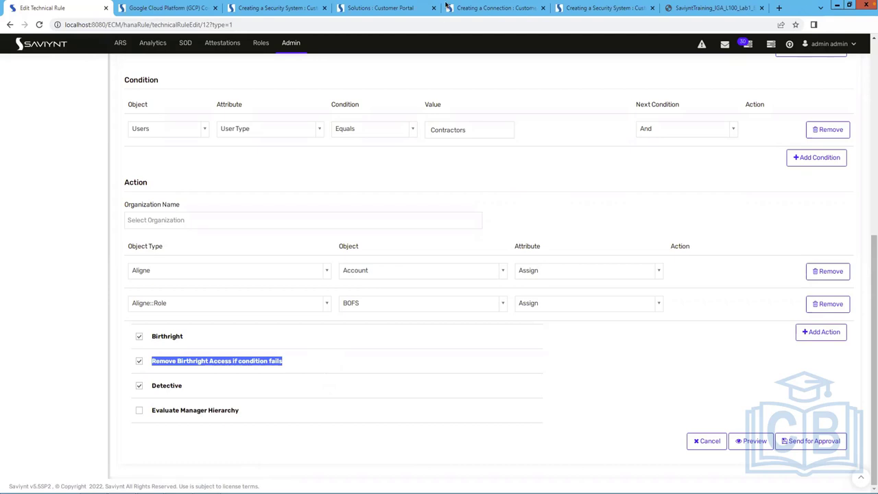
double_click(471, 130)
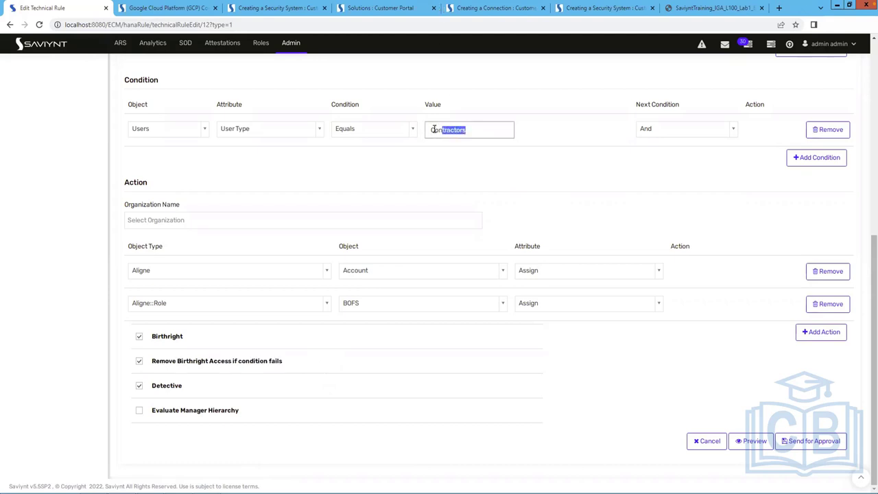
left_click(472, 162)
left_click_drag(474, 134, 416, 129)
Step: Review the Remove Birthright Access, Detective and Evaluate Manager Hierarchy options, then scroll back up
left_click_drag(283, 360, 137, 369)
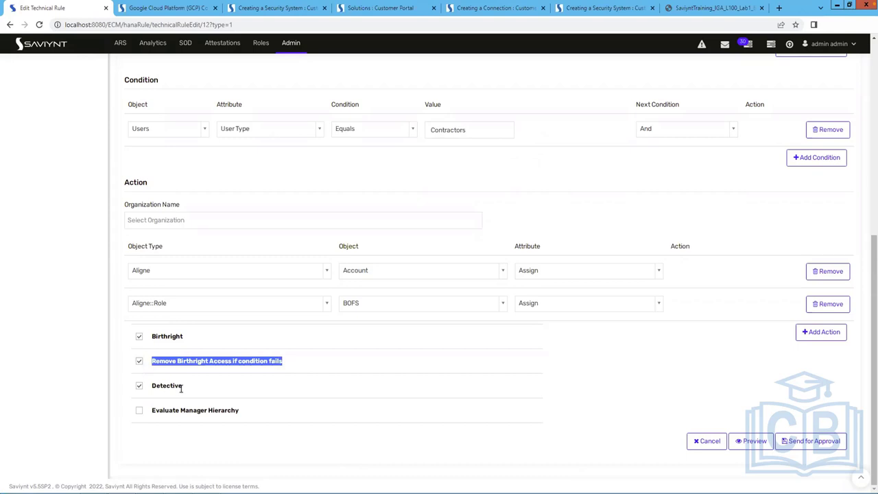
left_click_drag(182, 387, 151, 388)
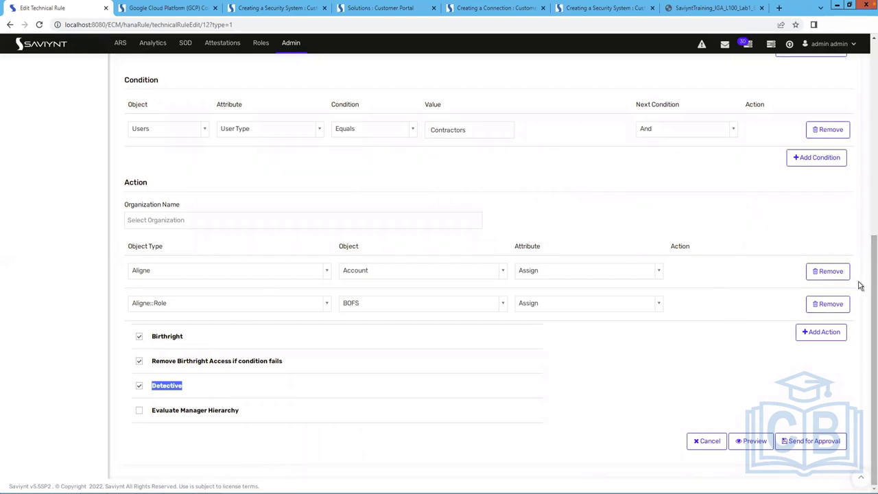
left_click_drag(866, 285, 866, 291)
left_click_drag(152, 409, 249, 416)
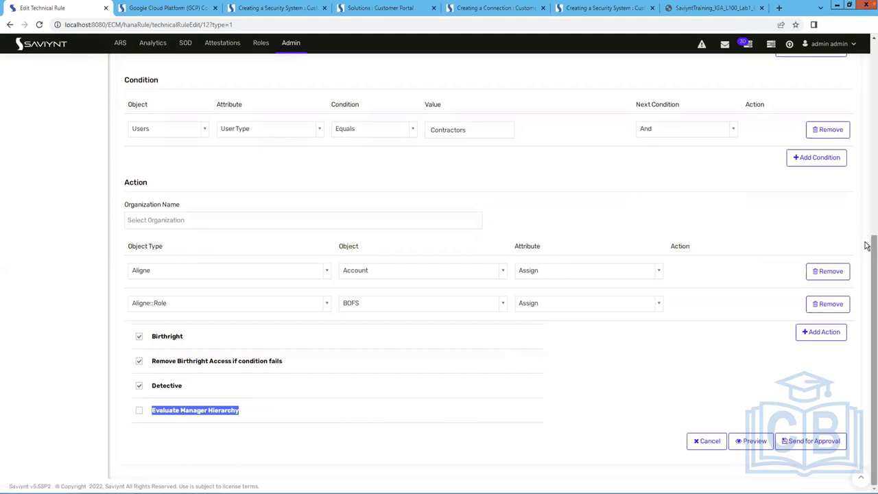
left_click_drag(866, 245, 867, 57)
Step: Review the technical rule's Update History entry, noting its name, approver and date, then go to User Update Rules
left_click(193, 119)
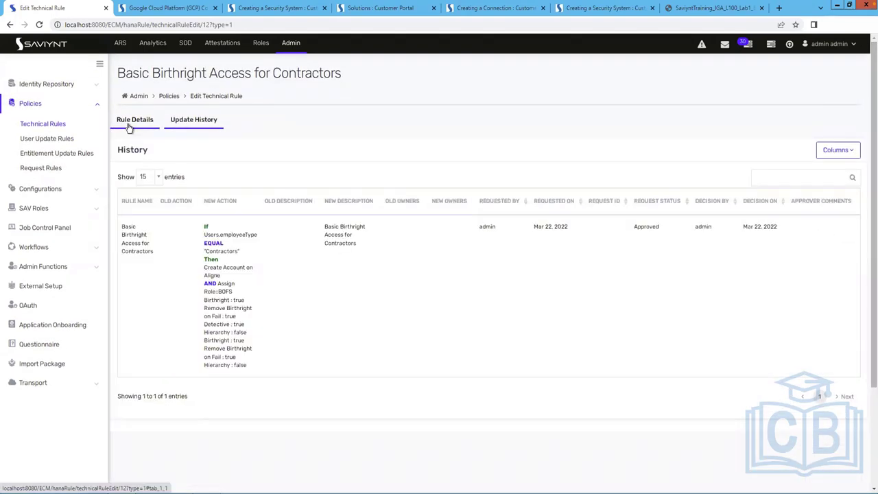
left_click(129, 123)
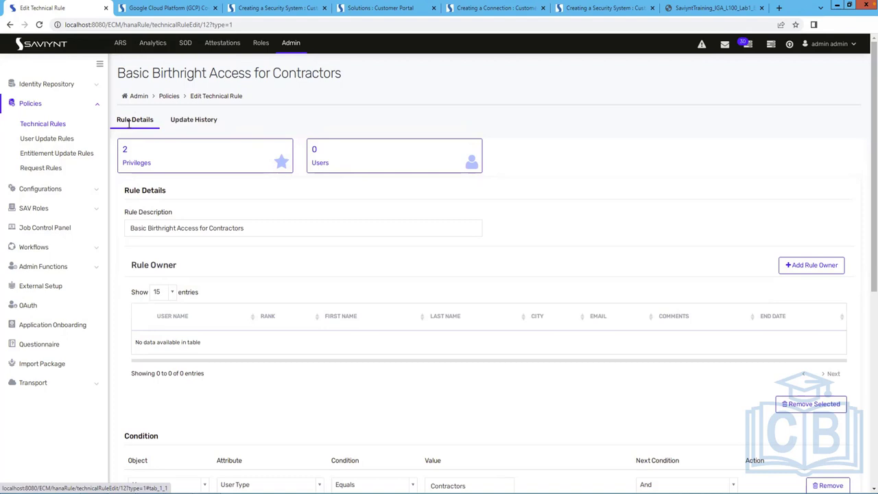
left_click(177, 119)
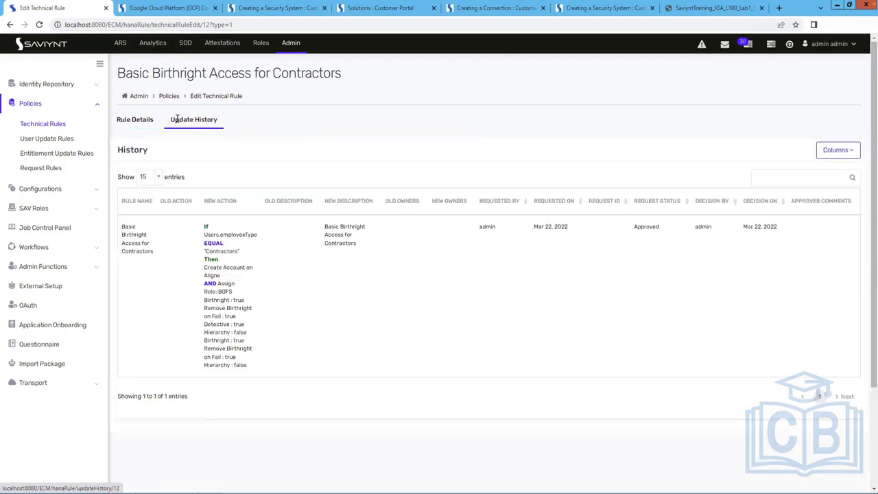
triple_click(149, 247)
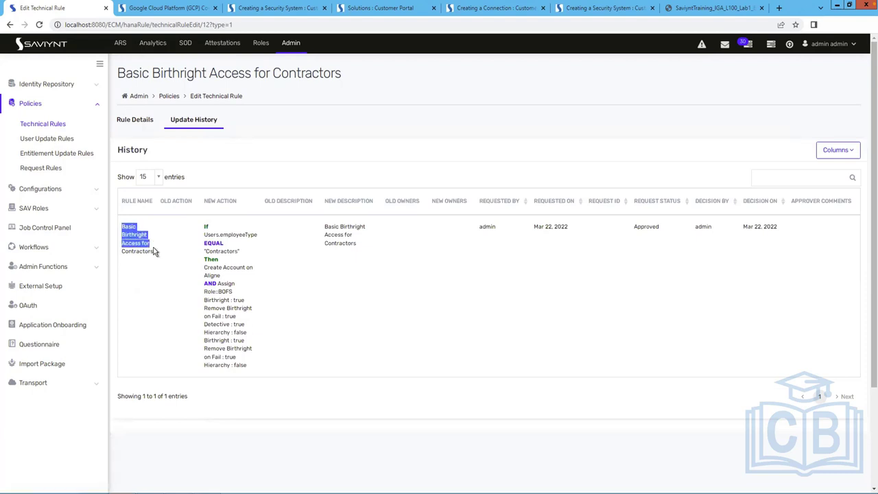
left_click(153, 251)
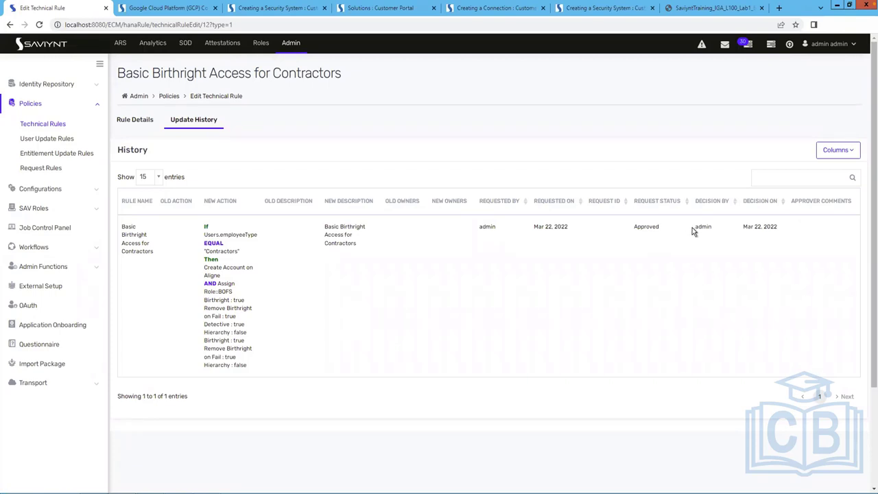
left_click_drag(691, 227, 795, 234)
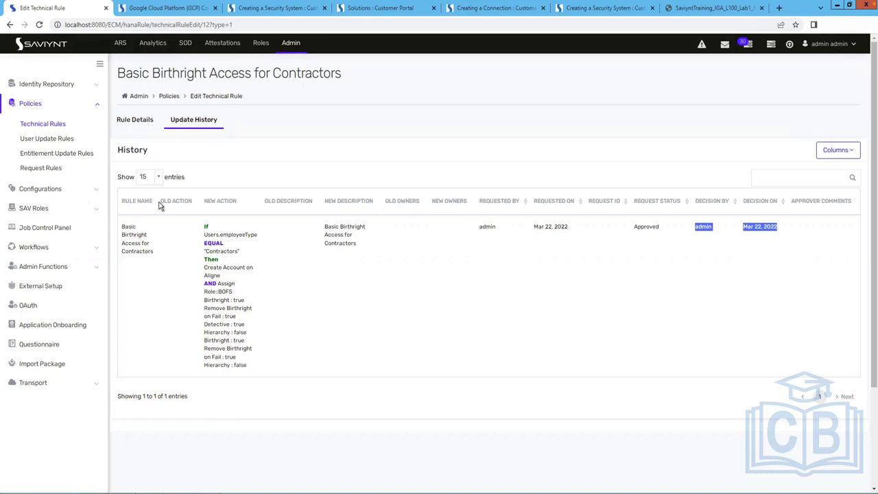
left_click(65, 143)
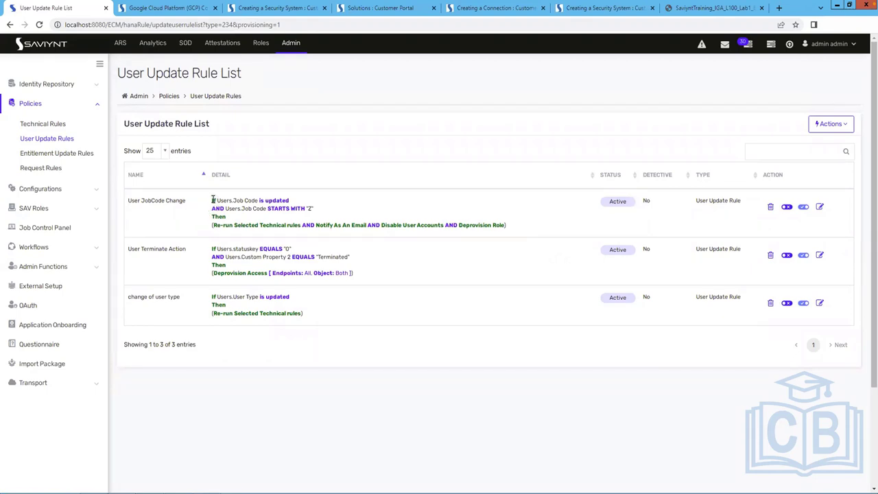
Step: Open the User JobCode Change rule's edit page, then return to the User Update Rule List
left_click_drag(212, 200, 280, 201)
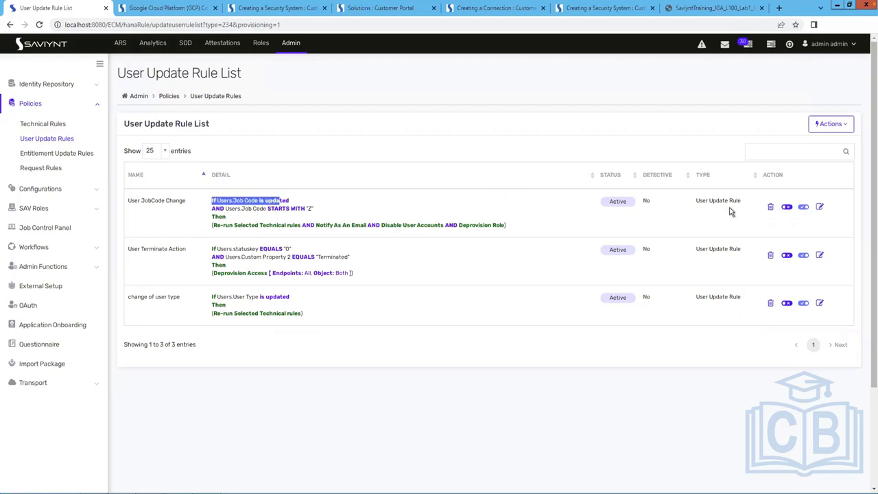
left_click(819, 208)
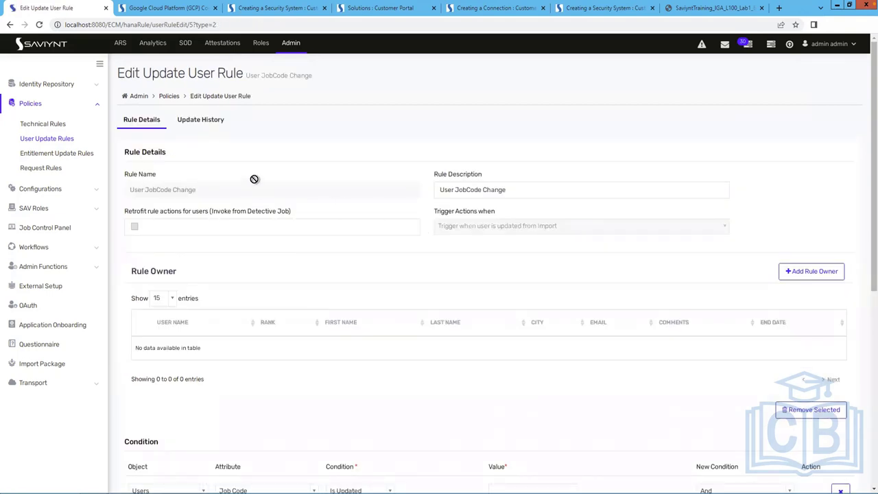
left_click(65, 139)
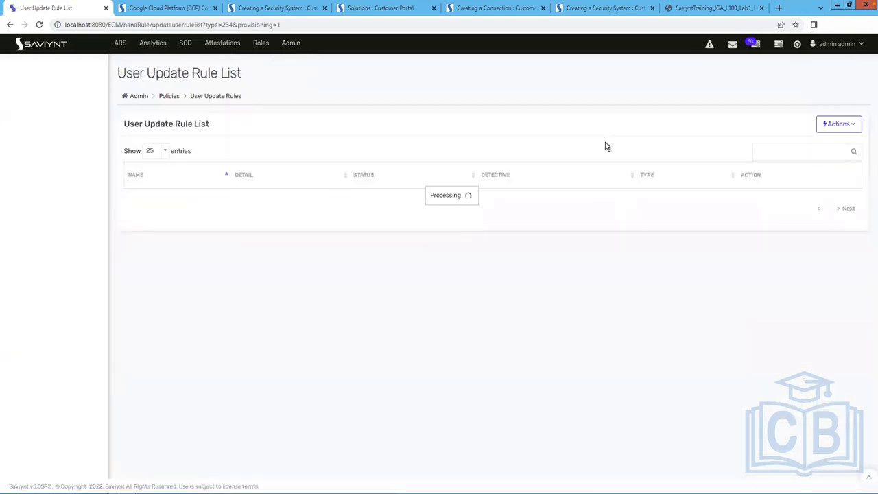
Step: Choose Create User Update Rule from the Actions menu on the rule list
left_click(827, 124)
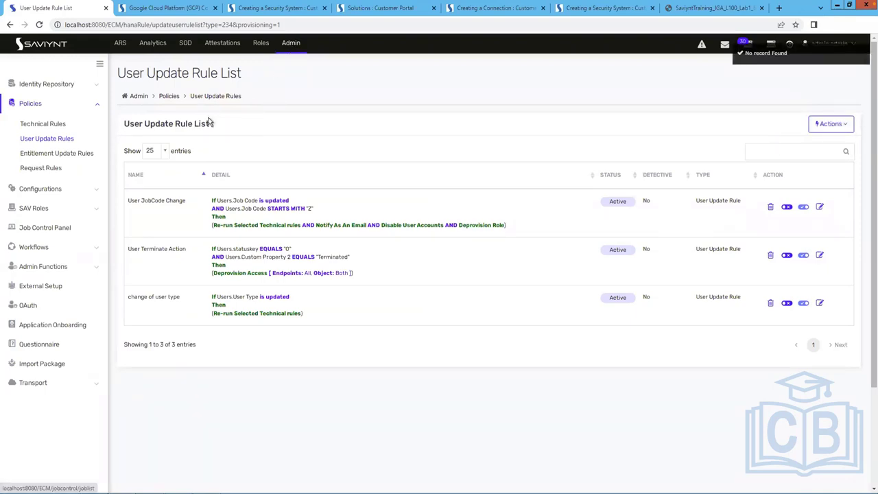
left_click(827, 125)
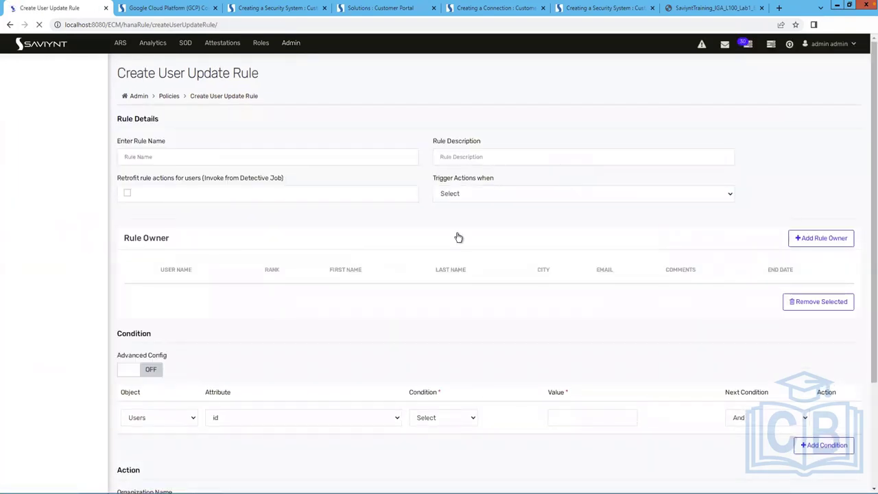
Step: Name the rule 'Test1' with the description 'Rule fo rtesting purpose'
left_click(154, 156)
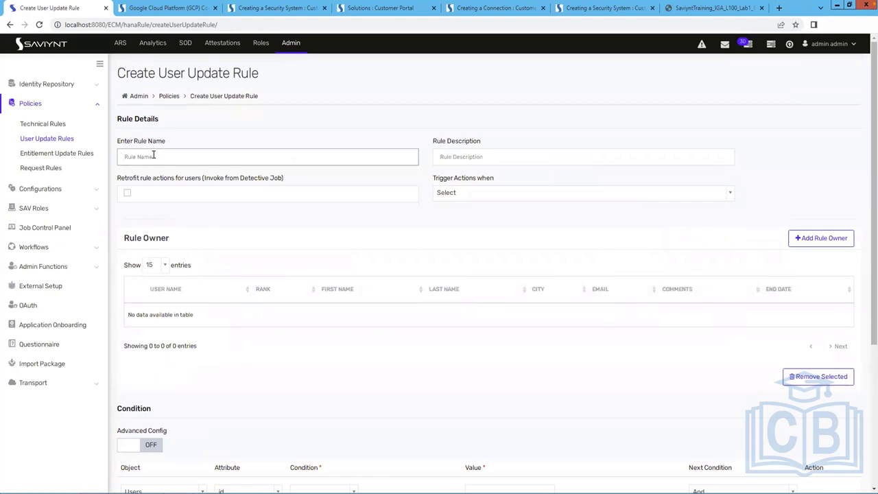
type("Test1")
left_click(442, 155)
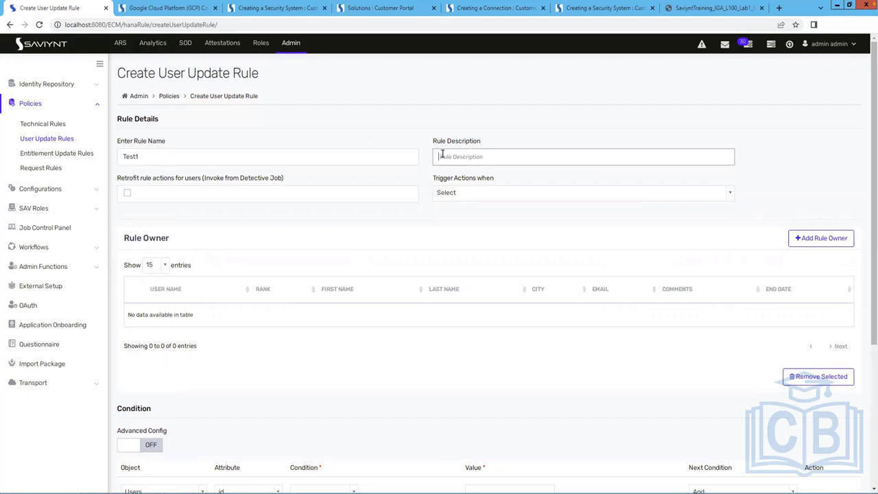
type("Rule fo rtesting purpose")
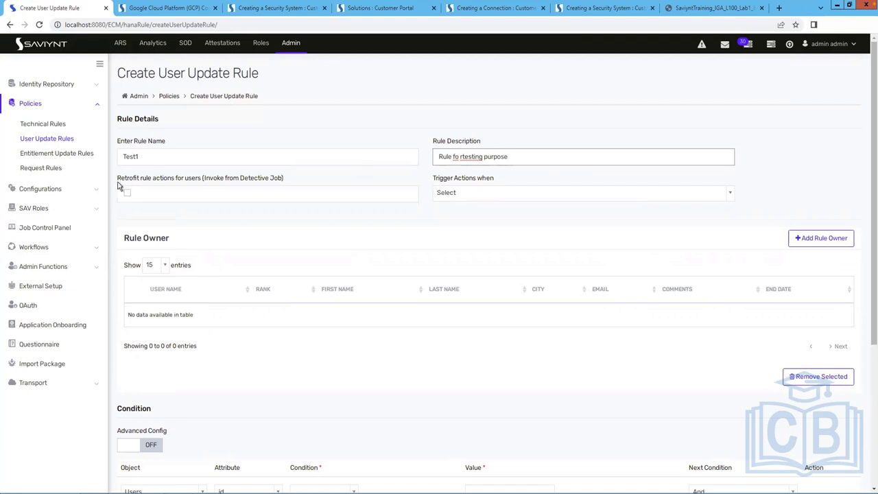
Step: Point out the retrofit and trigger option labels, then bring up the rule page tab's context menu
left_click_drag(118, 180, 201, 184)
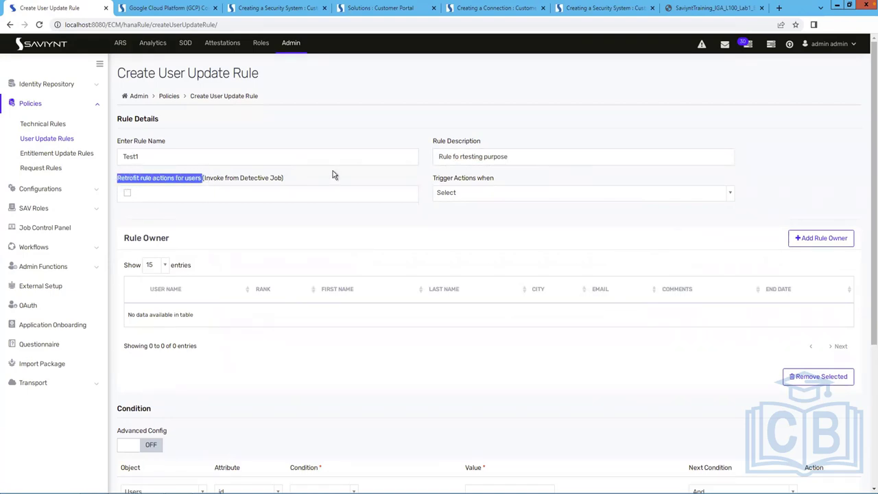
left_click_drag(434, 177, 494, 178)
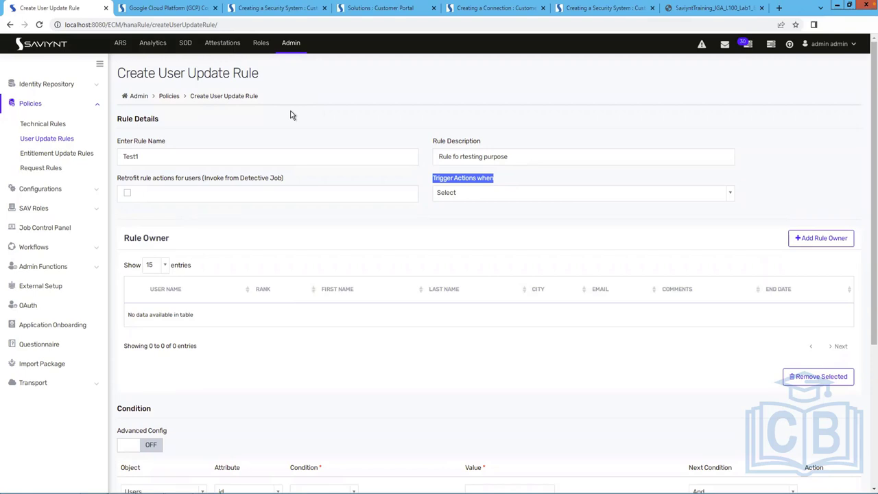
left_click(154, 10)
left_click(94, 12)
right_click(94, 11)
Step: Duplicate the rule page's tab and open the Identity Repository users list
left_click(120, 80)
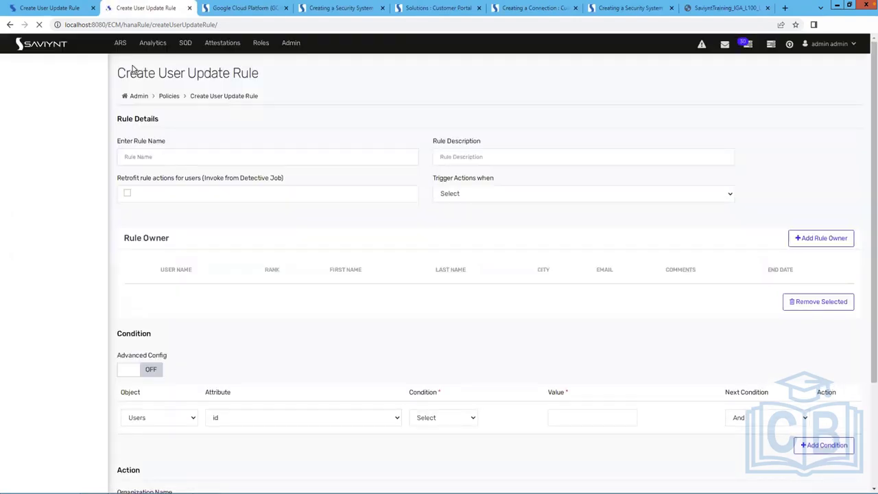
left_click(59, 87)
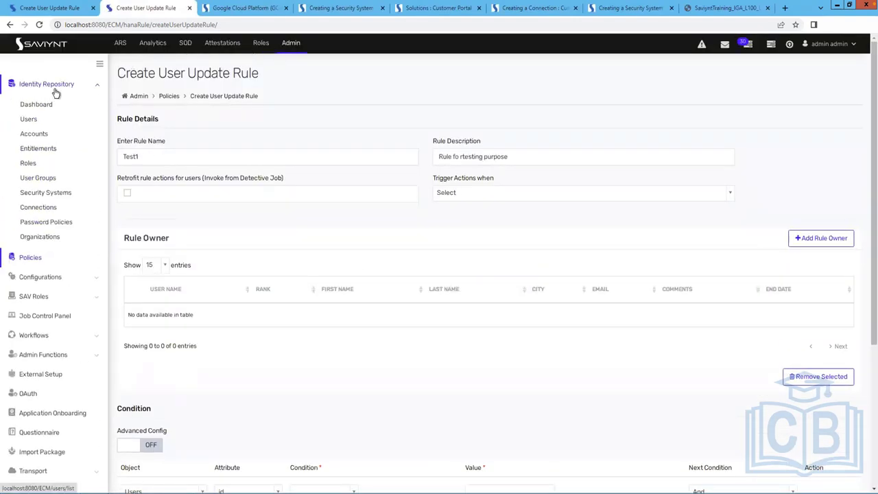
left_click(26, 122)
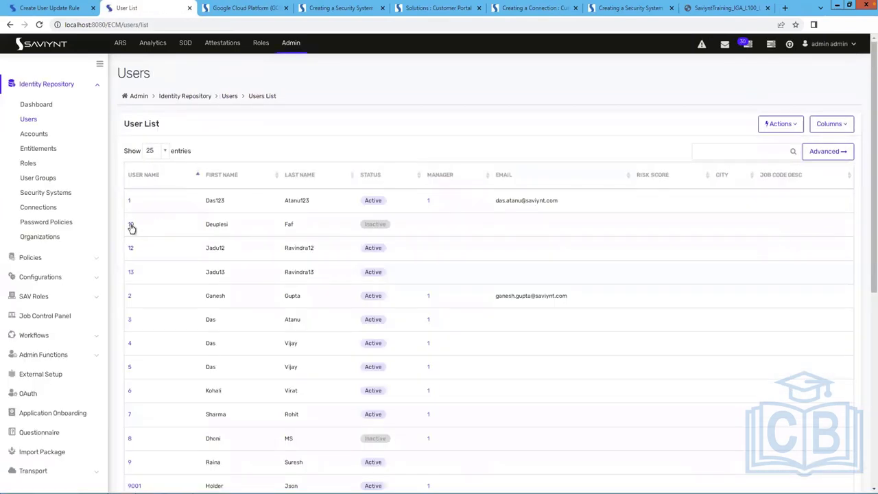
Step: Open the test user's record and enter a phone number in its contact details
left_click(130, 248)
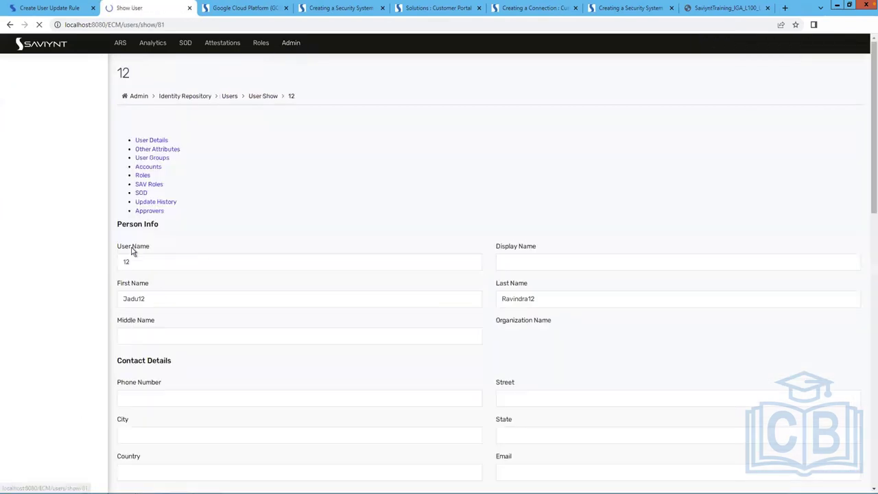
left_click(186, 321)
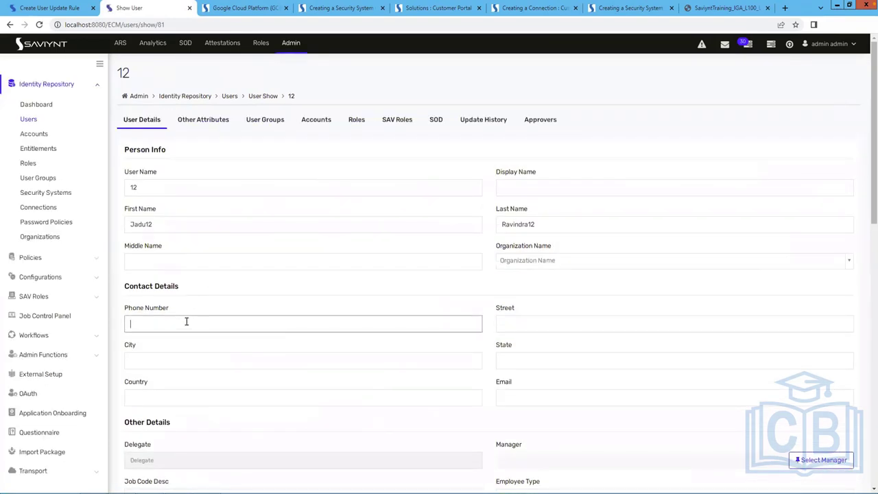
type("9898989898")
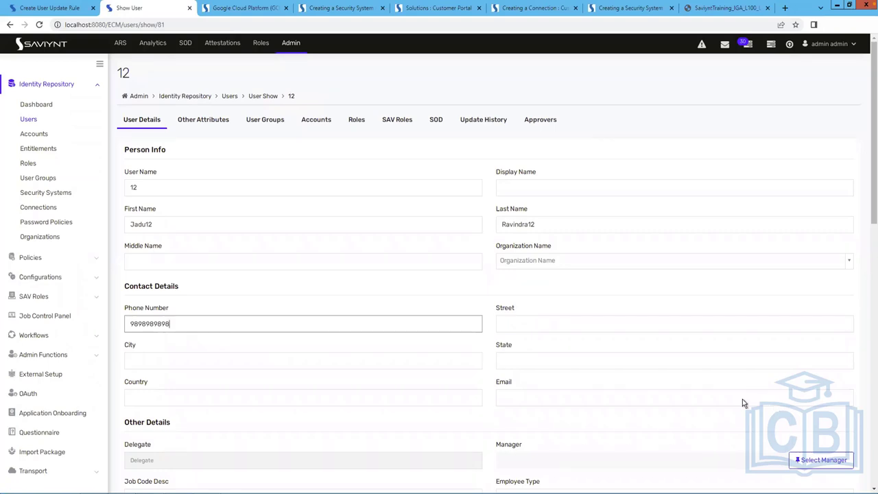
scroll(743, 398, "down", 10)
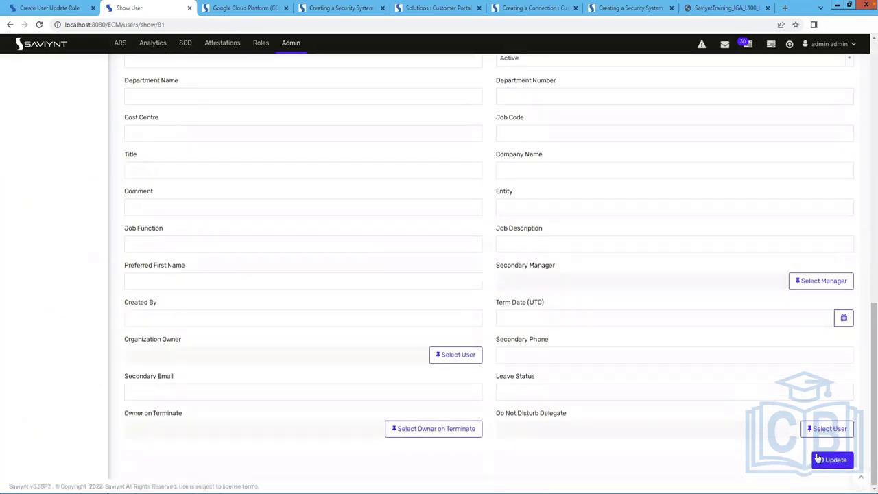
Step: Update the user's record with the new phone number and point out its user, first and last name fields
left_click(818, 459)
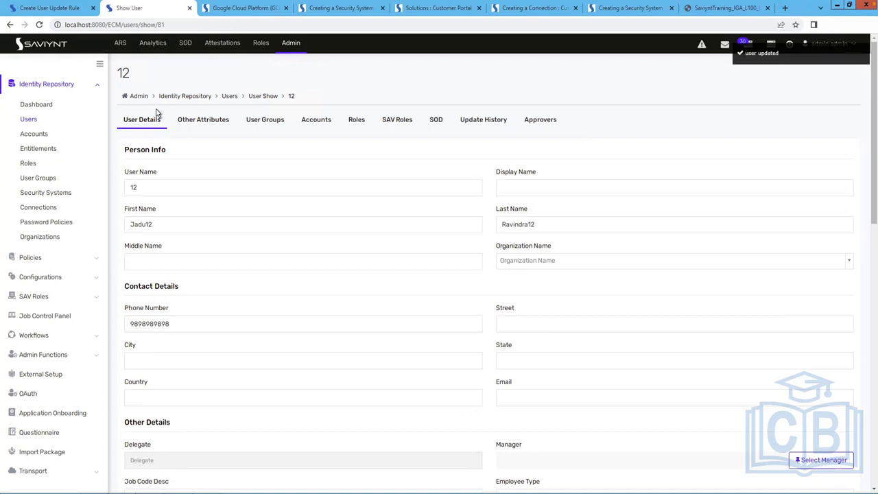
left_click(125, 186)
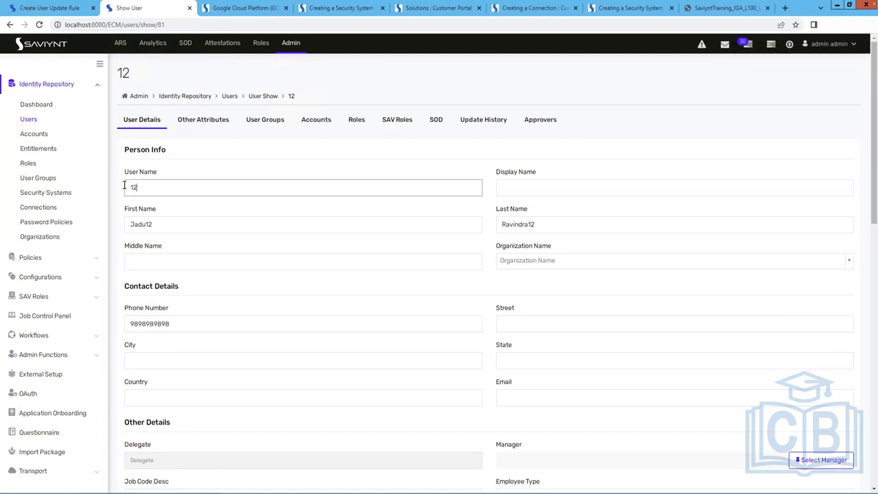
double_click(125, 186)
double_click(128, 209)
left_click_drag(182, 215, 169, 216)
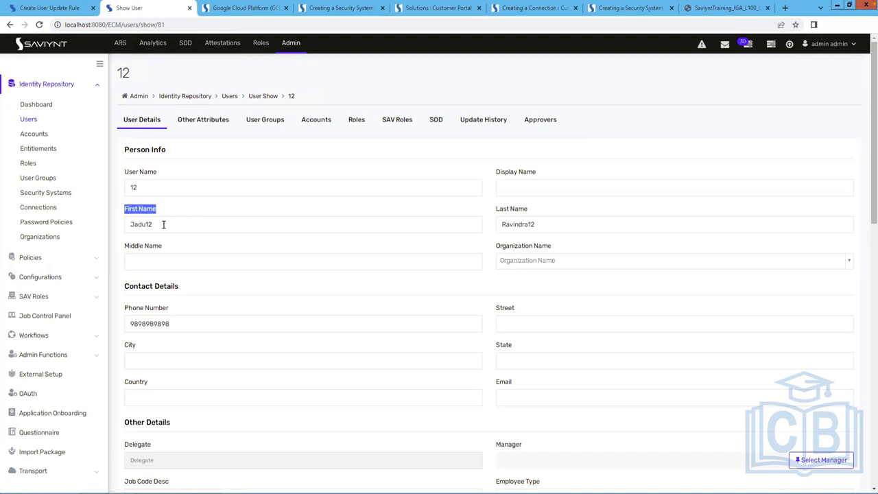
left_click(548, 226)
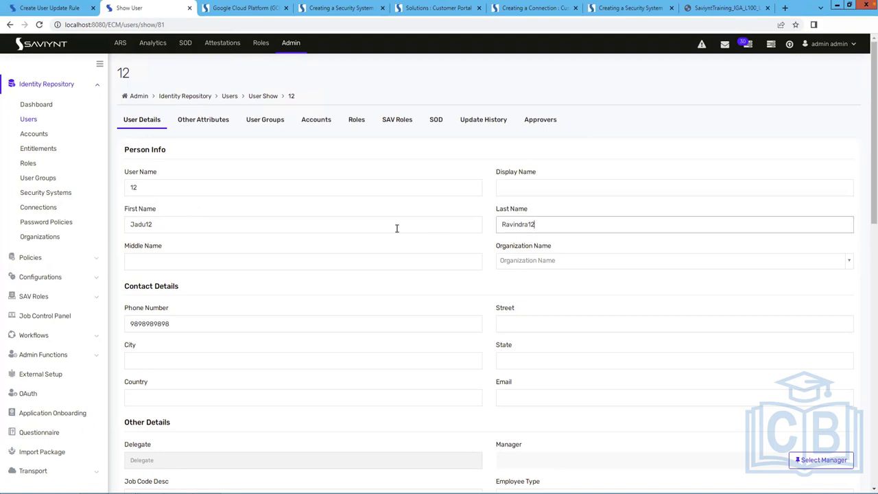
key("ctrl+a")
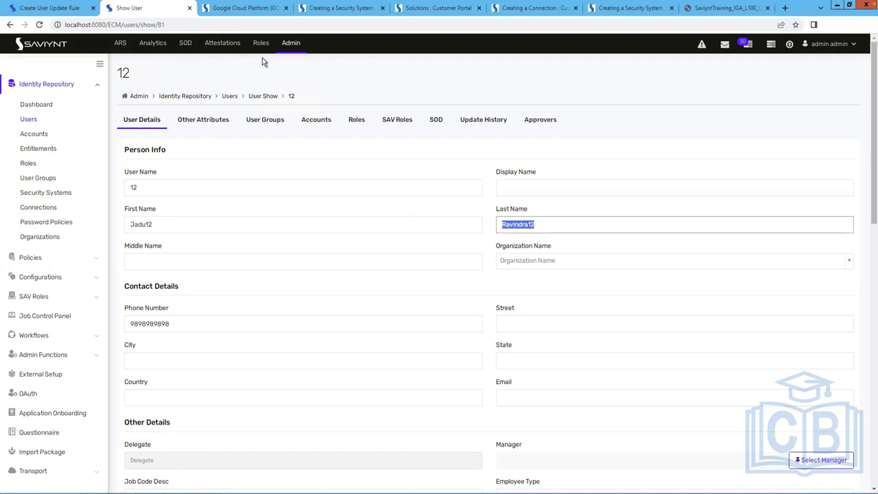
Step: Back on the Test1 creation form, view the Trigger Actions when choices without selecting one
left_click(65, 10)
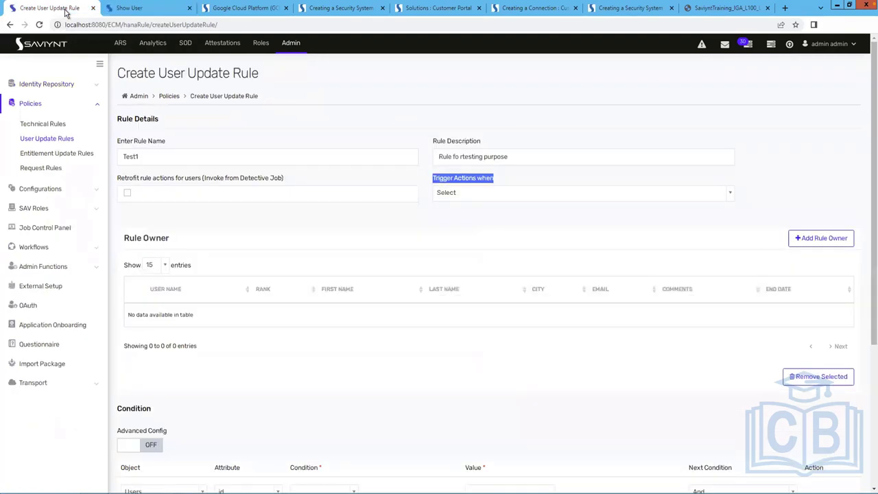
left_click(463, 191)
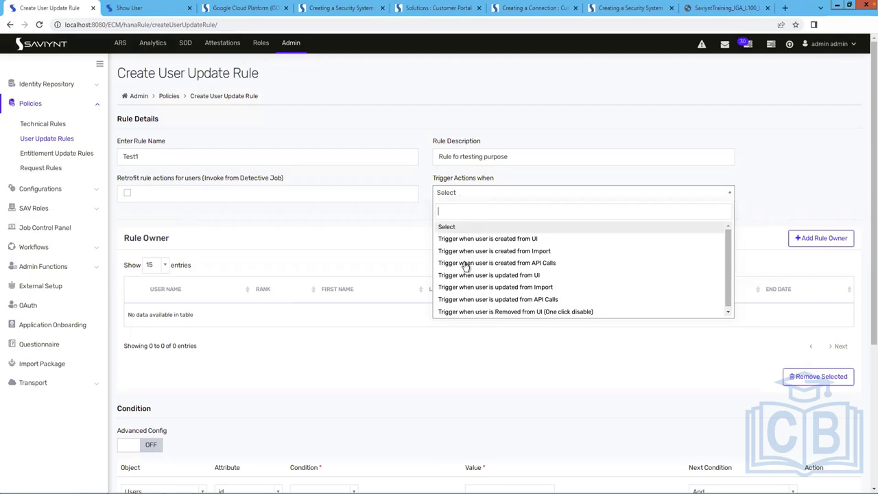
left_click(388, 237)
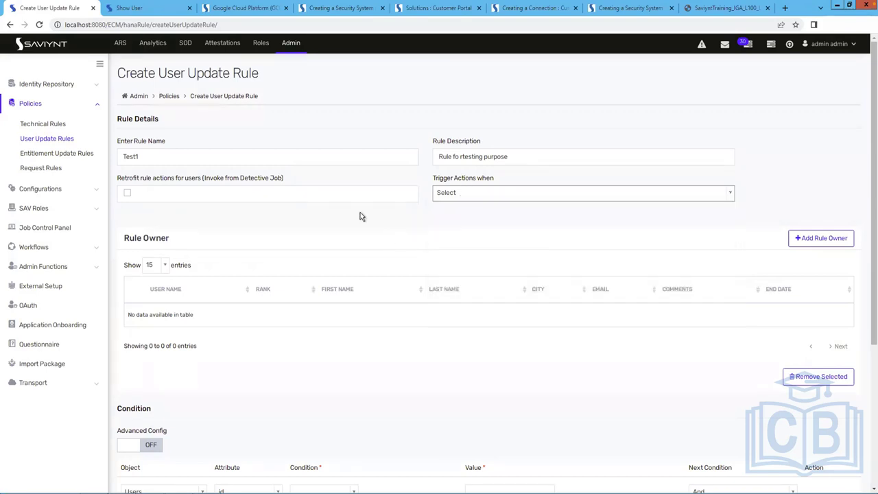
left_click_drag(117, 77, 274, 81)
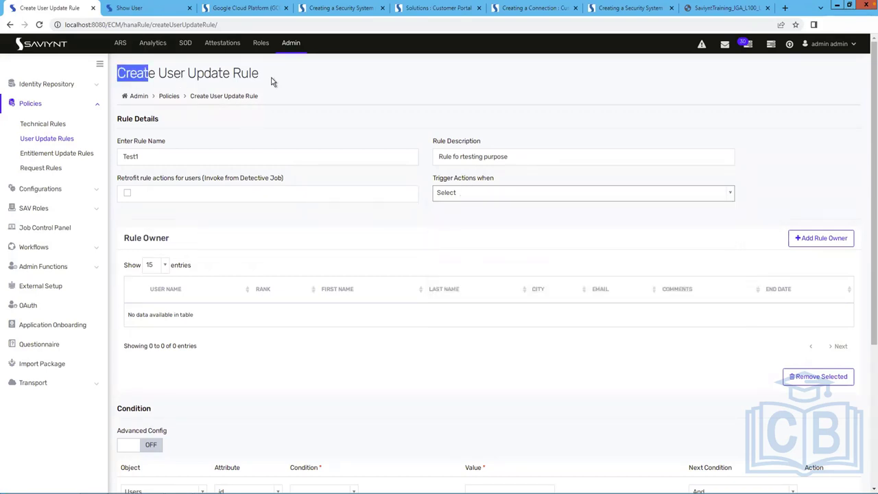
left_click(302, 207)
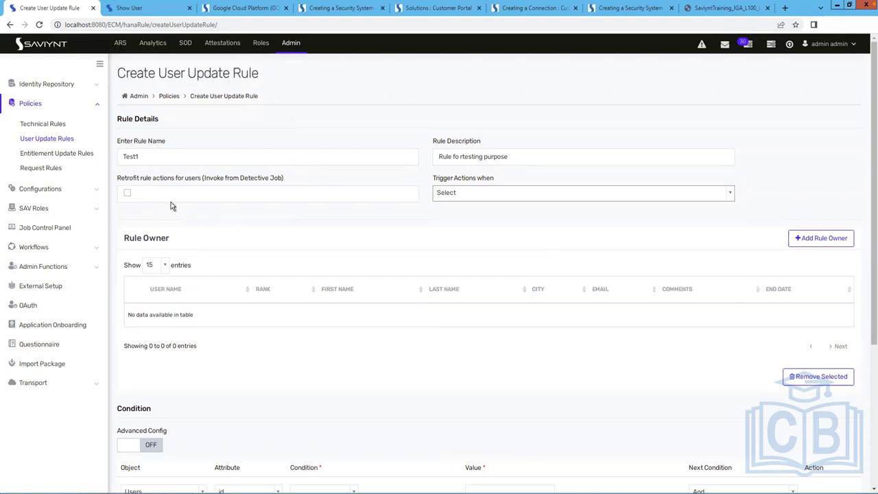
left_click_drag(118, 180, 201, 180)
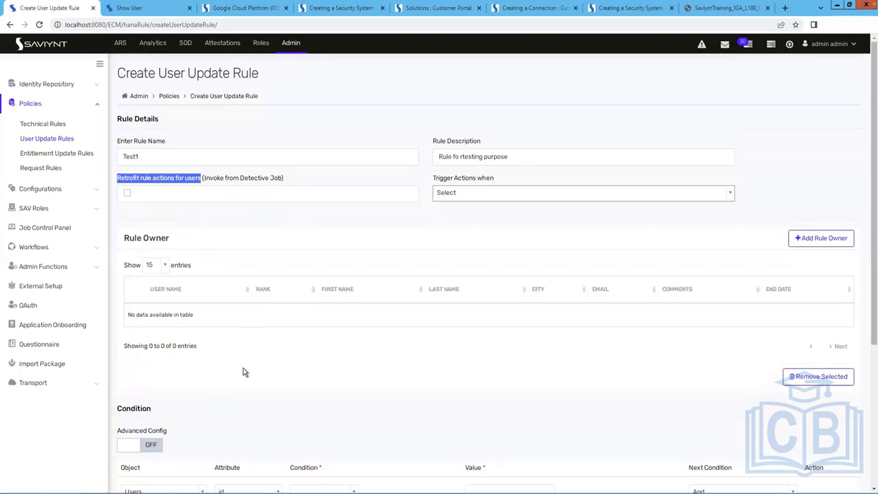
scroll(244, 371, "down", 1)
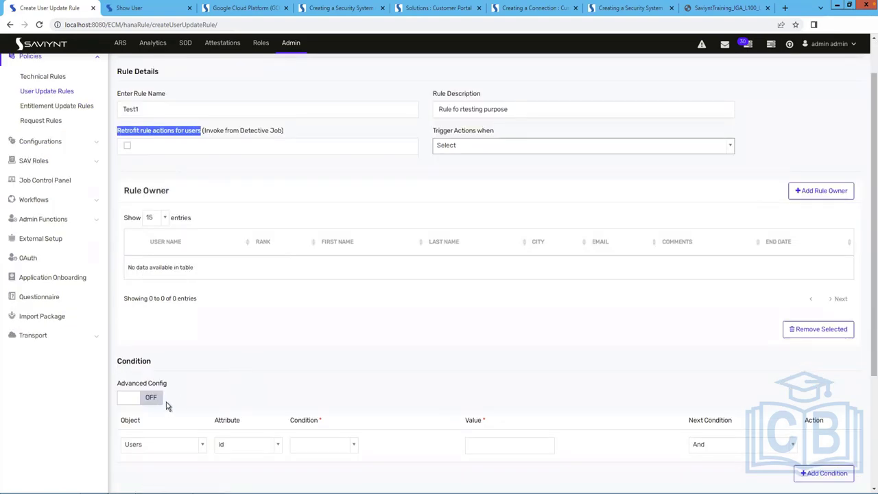
scroll(165, 406, "down", 3)
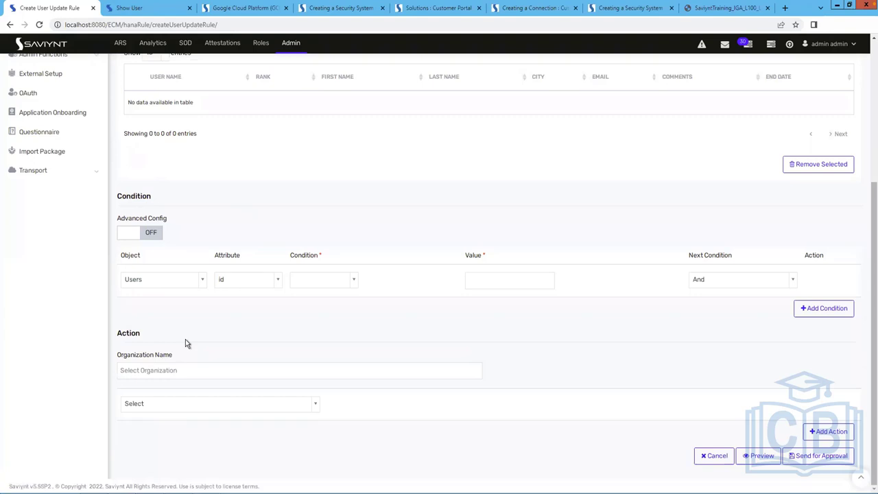
scroll(186, 343, "up", 4)
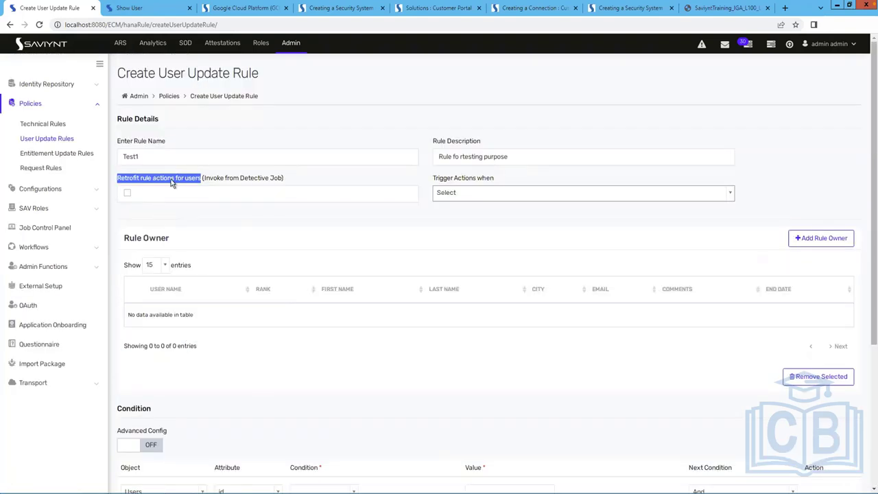
left_click(450, 193)
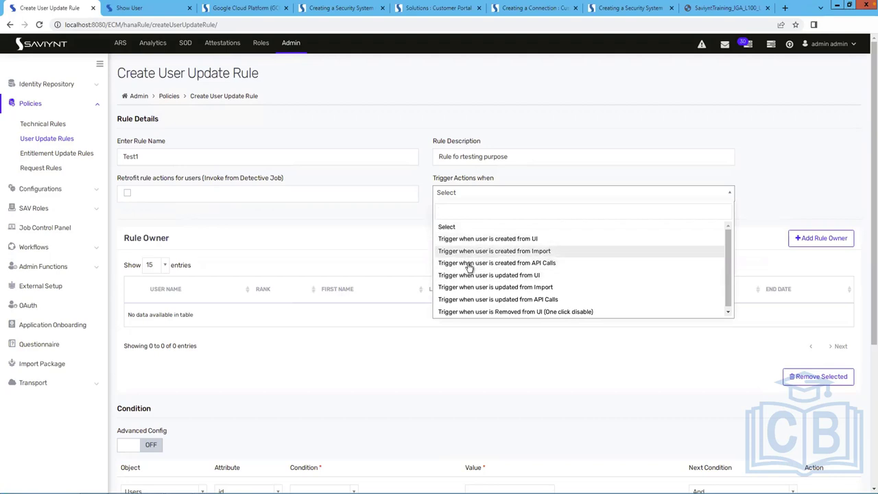
left_click(171, 198)
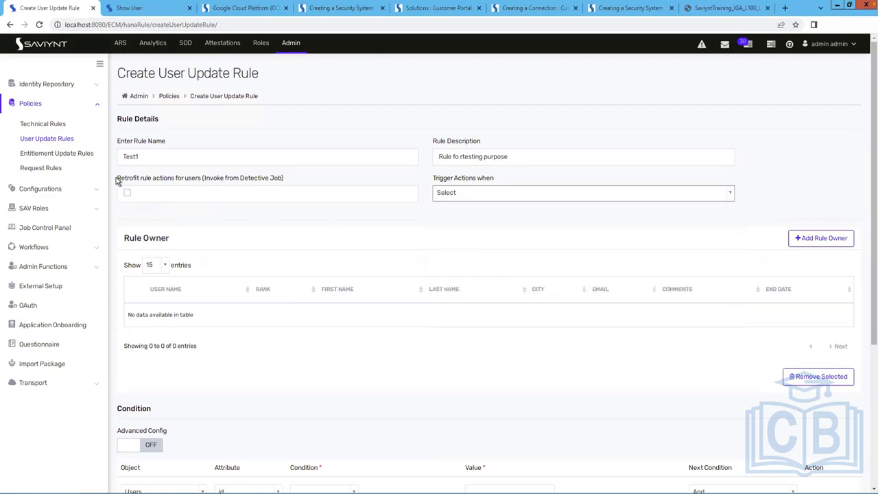
left_click_drag(118, 178, 269, 202)
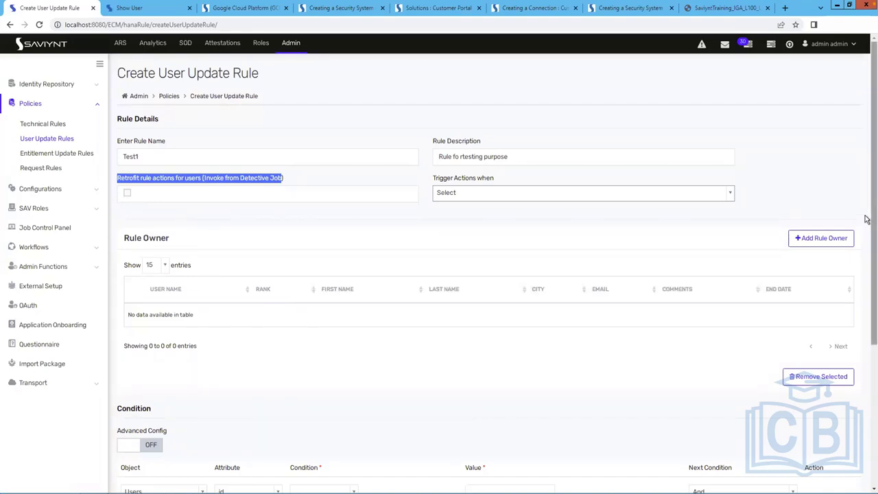
Step: Scroll to the Condition section and look over its Object and Condition fields
scroll(850, 288, "down", 3)
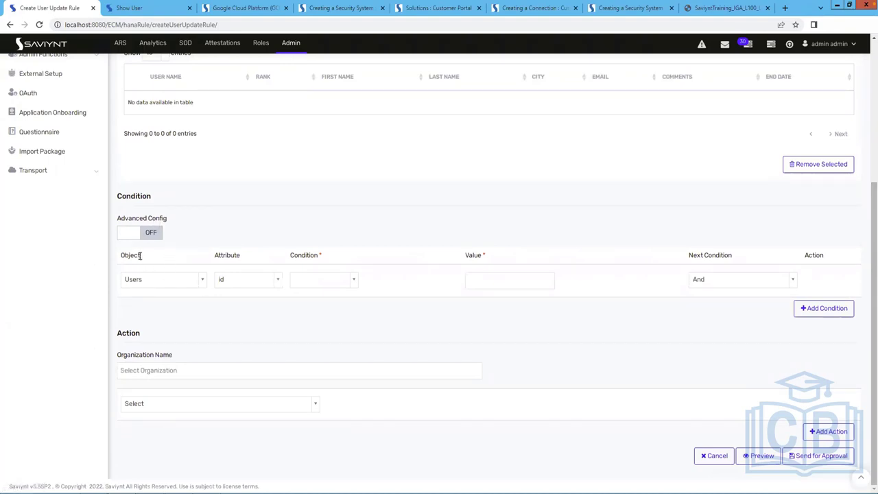
left_click_drag(140, 255, 117, 254)
left_click(326, 286)
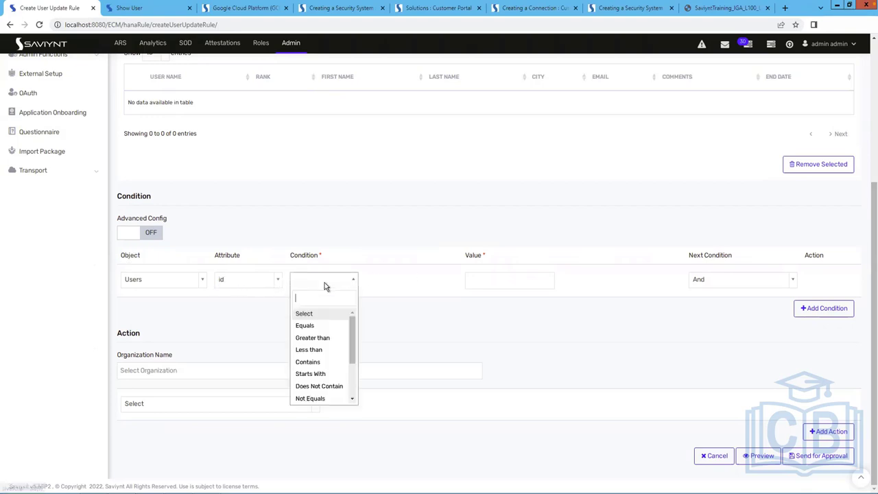
left_click(251, 291)
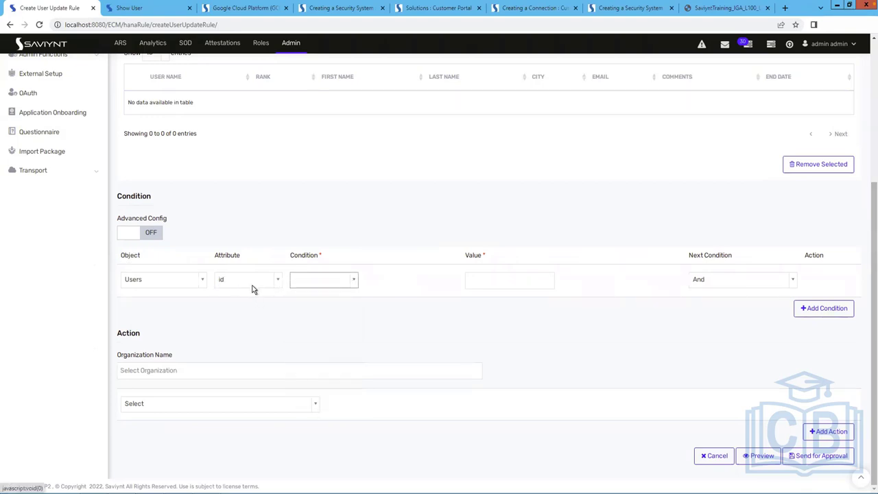
Step: Search the Users attributes for 'date' and pick enddate as the condition attribute
left_click(252, 289)
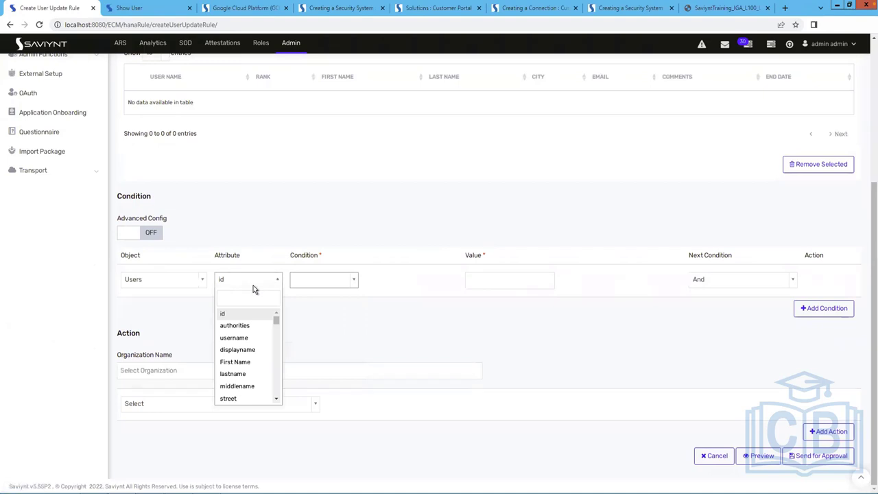
type("sys")
key("BackSpace")
key("BackSpace")
key("BackSpace")
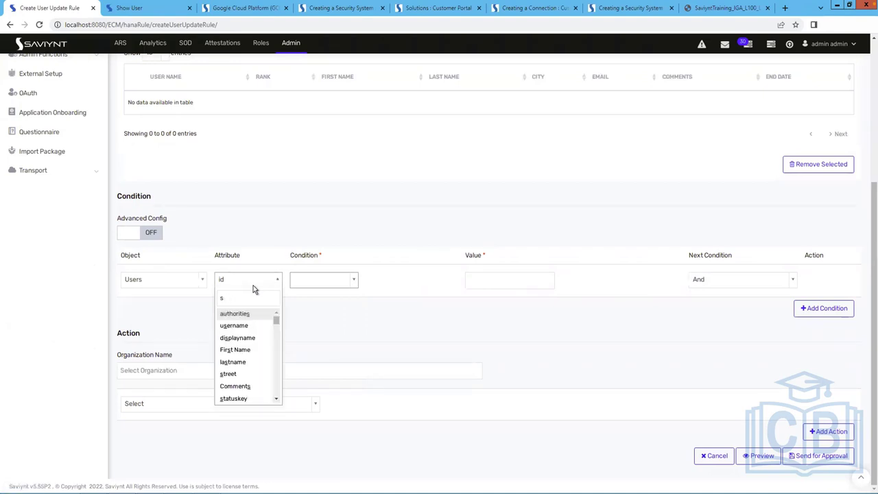
type("date")
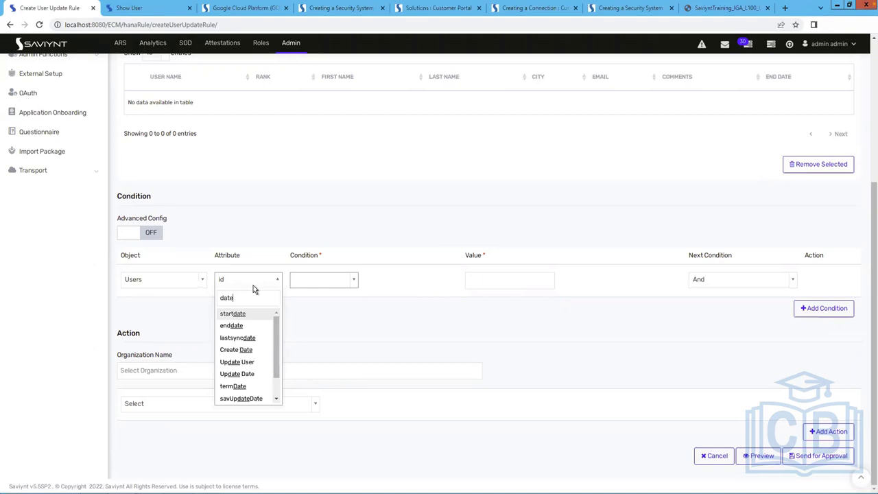
key("Down")
key("Down")
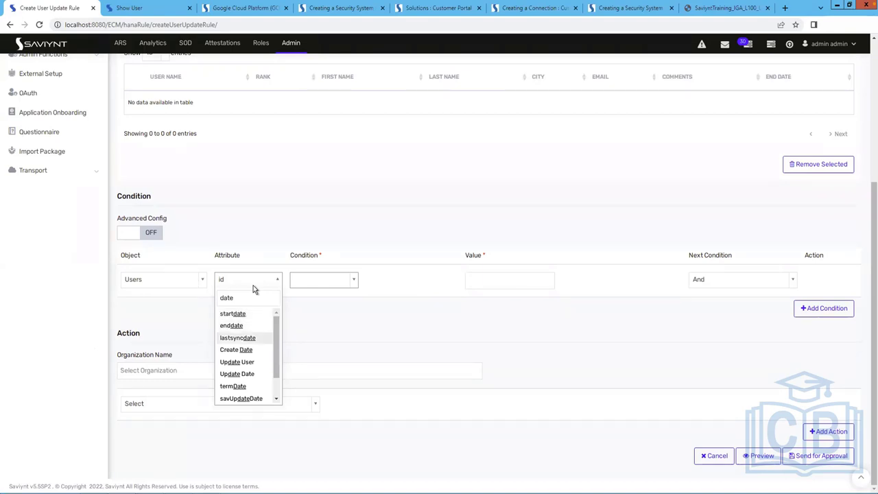
key("Down")
key("Down")
key("Down")
key("Down")
key("Down")
key("Down")
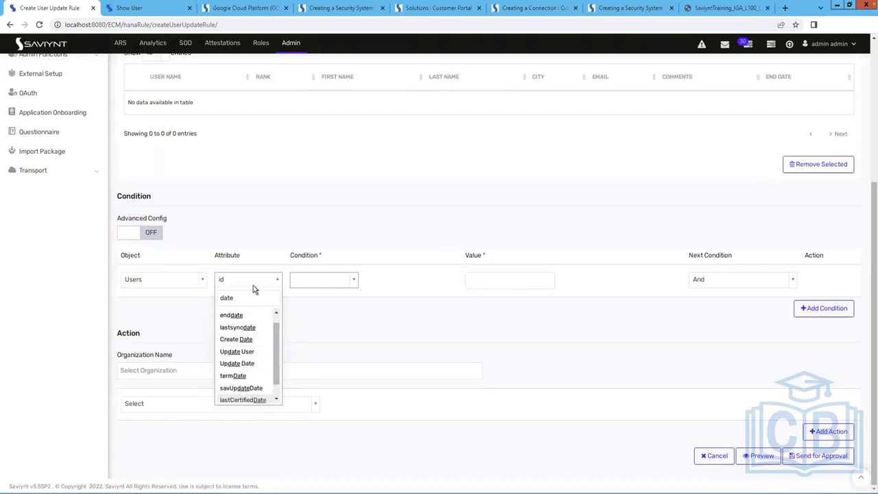
key("Down")
key("Up")
key("Up")
key("Up")
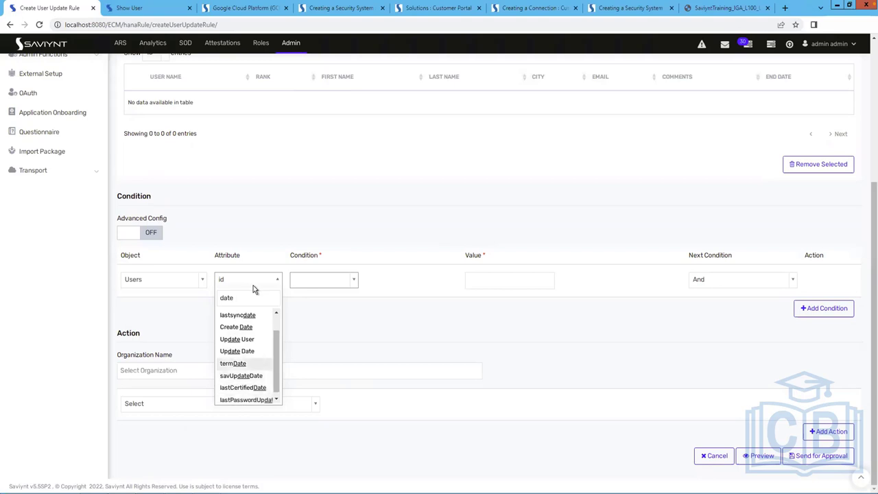
key("Up")
key("Up")
key("Up")
key("Up")
key("Up")
key("Up")
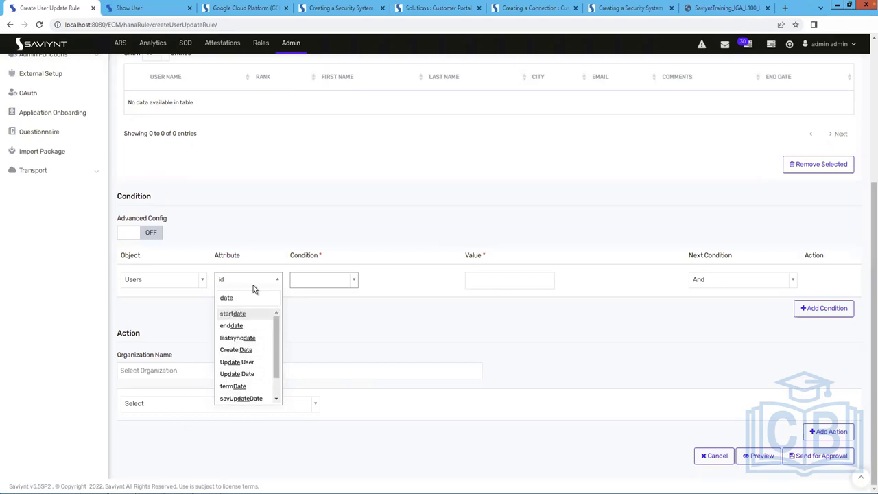
key("Down")
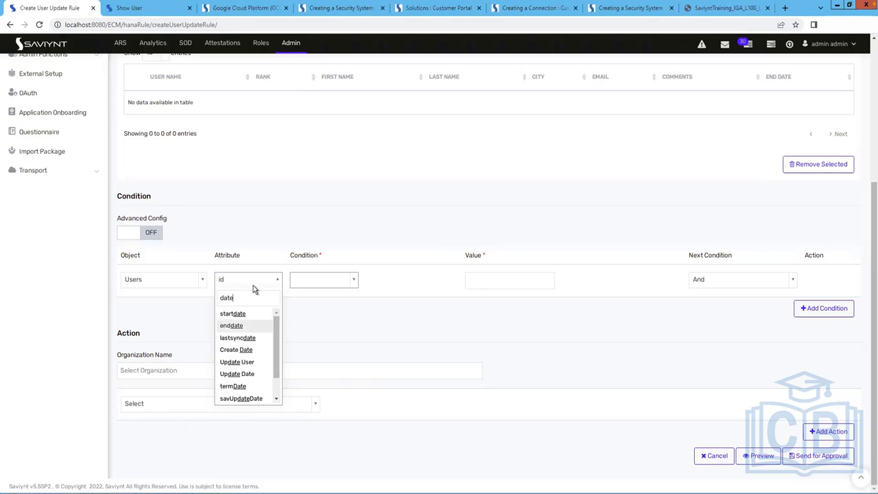
key("Return")
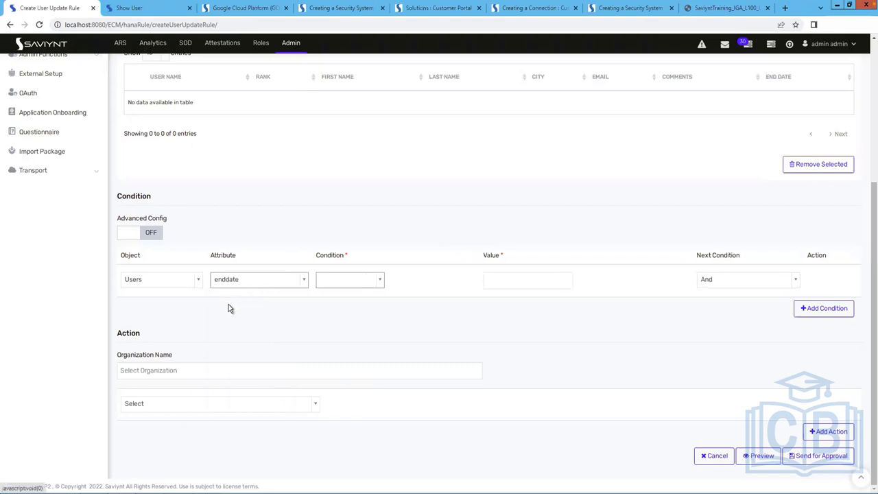
left_click(371, 283)
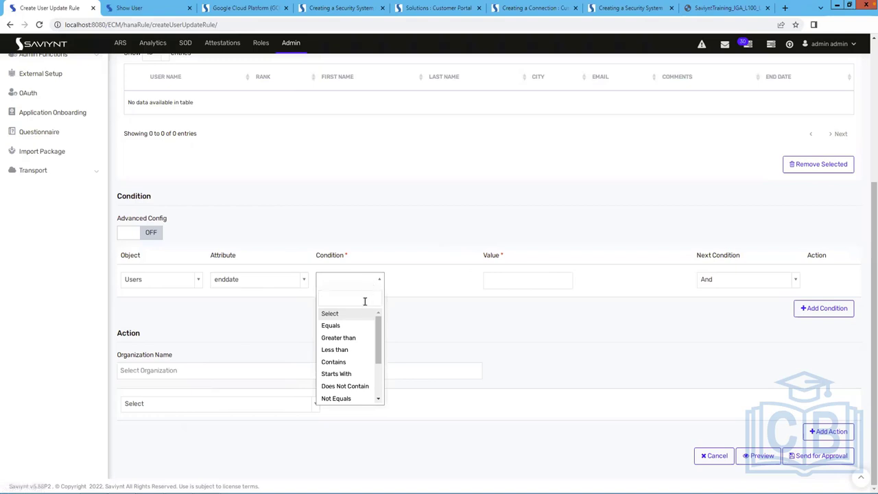
Step: Set the condition operator to Equals and its value to Date()
left_click(361, 326)
left_click(502, 279)
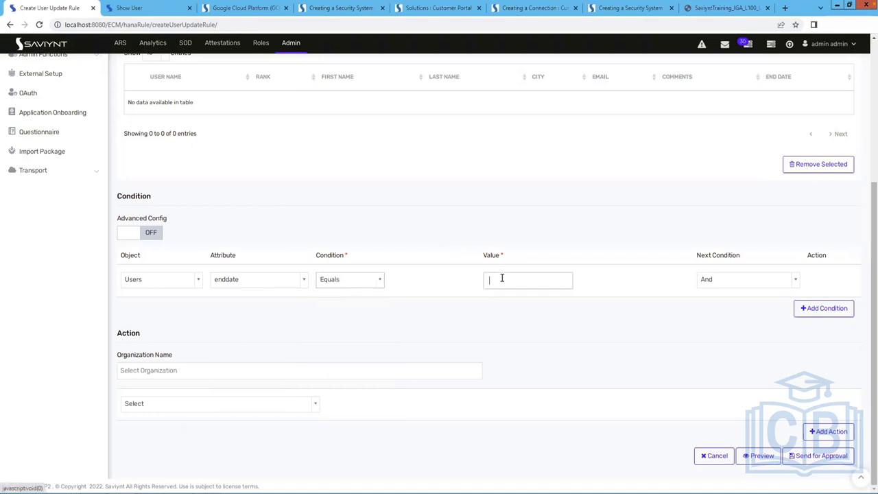
type("Date()")
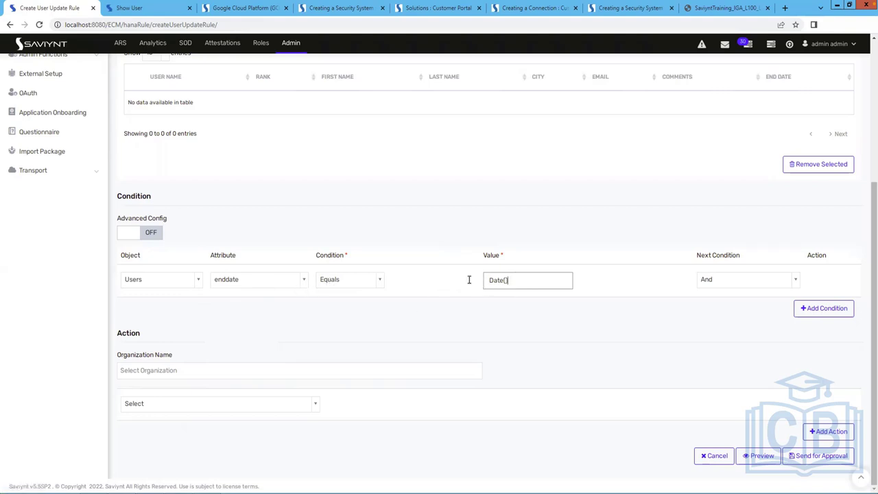
key("ctrl+a")
left_click(190, 407)
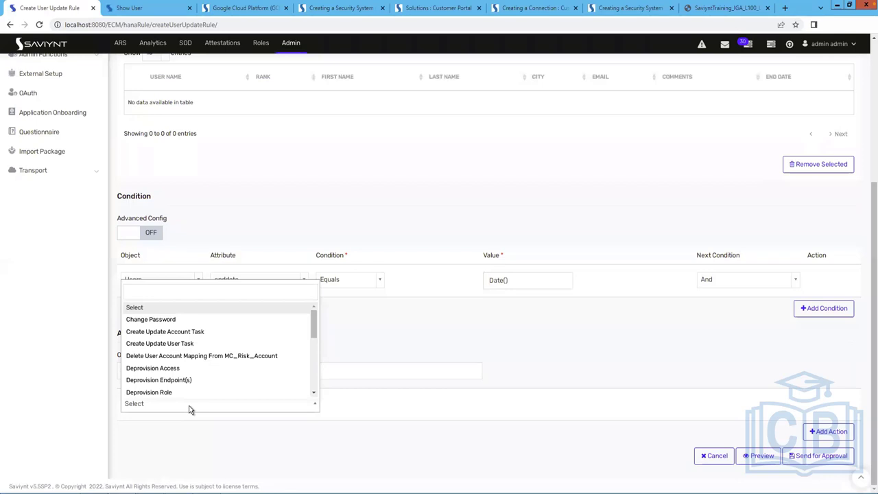
Step: Choose Deprovision Access as the action, with endpoints All and scope Accounts and Accesses
left_click(179, 368)
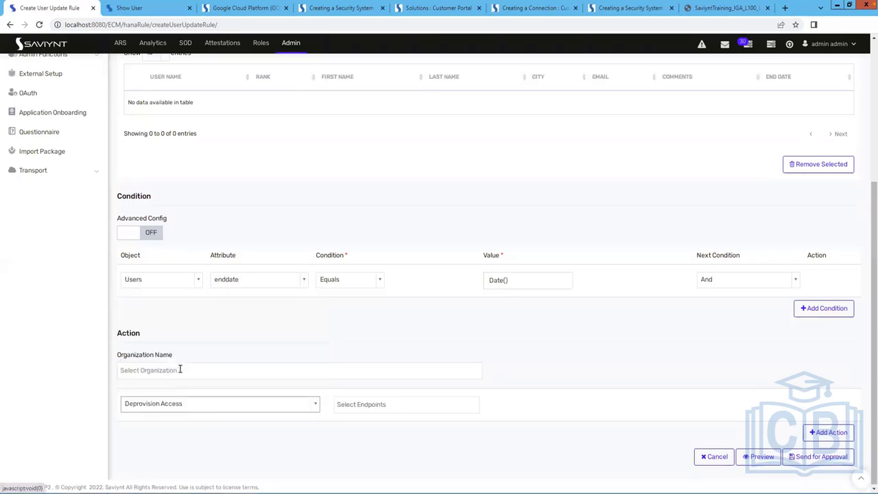
left_click(371, 408)
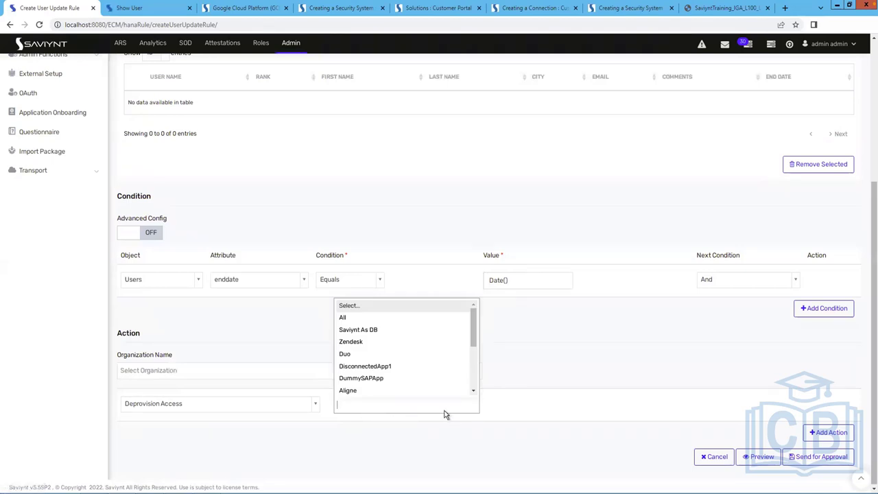
left_click(360, 318)
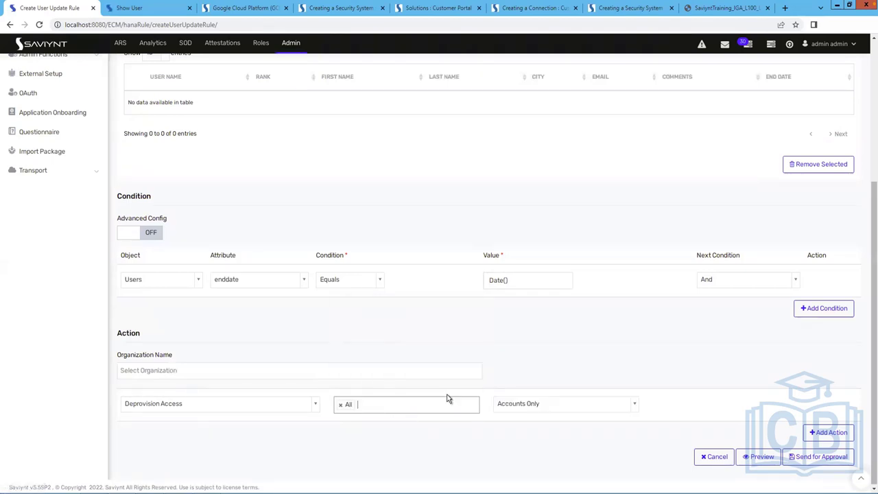
left_click(525, 404)
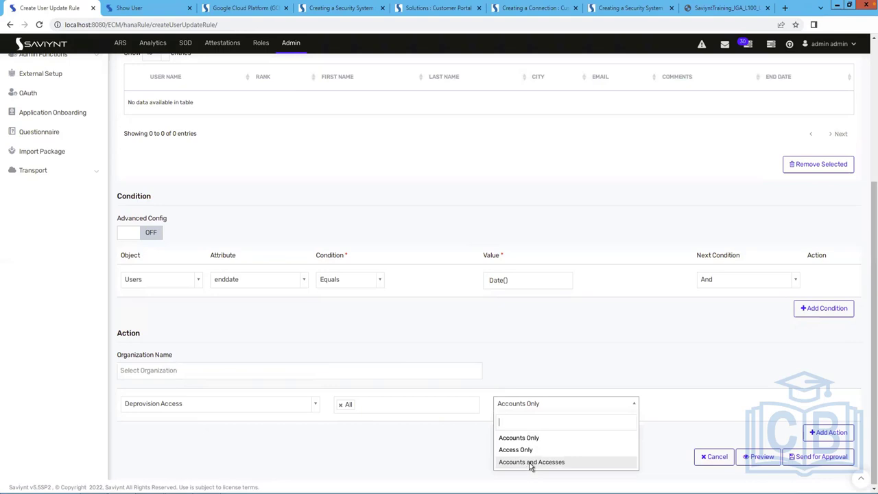
left_click(529, 463)
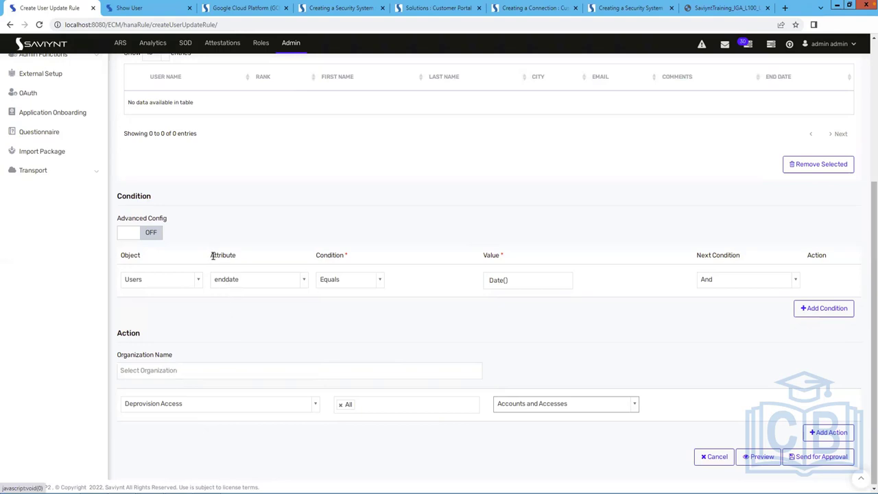
scroll(203, 234, "up", 3)
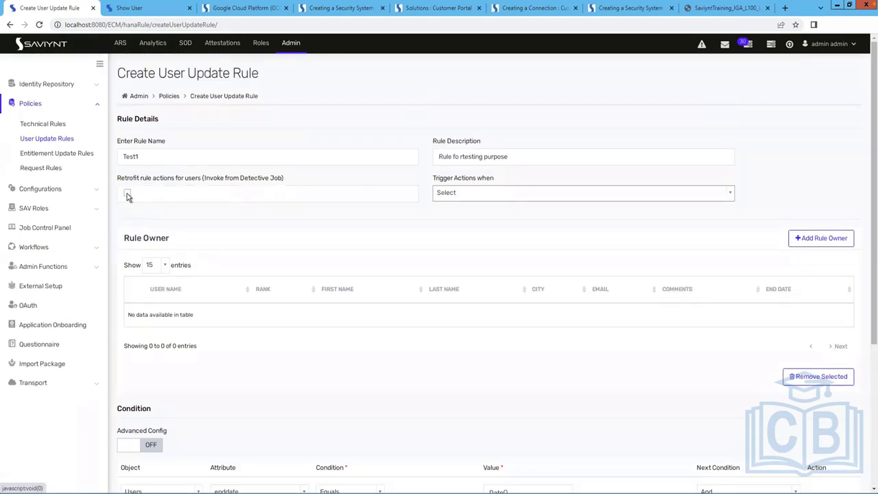
scroll(269, 315, "down", 3)
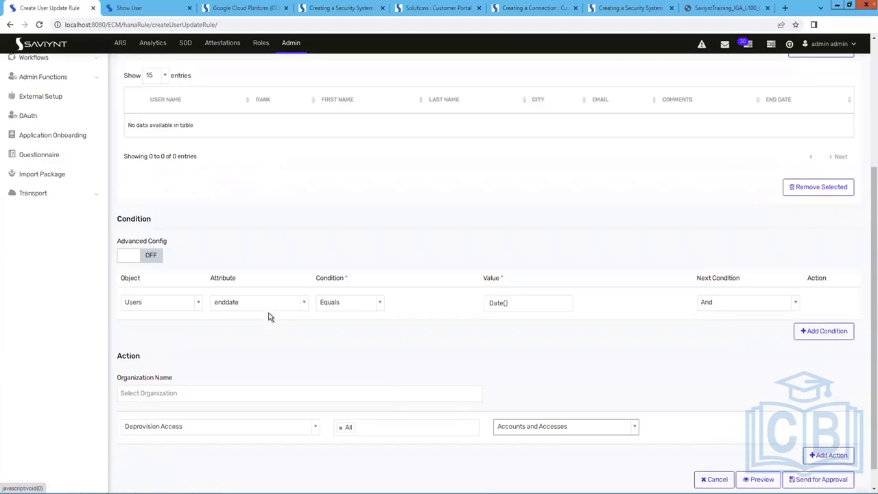
scroll(255, 299, "down", 1)
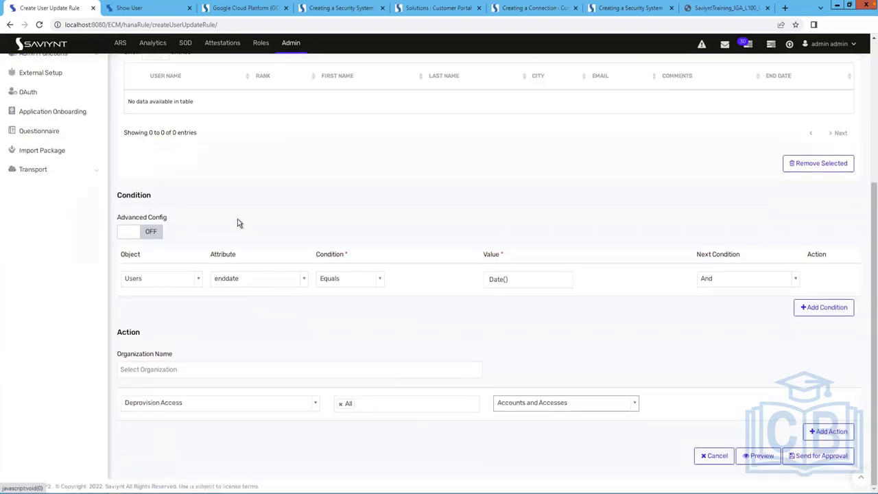
scroll(251, 233, "up", 1)
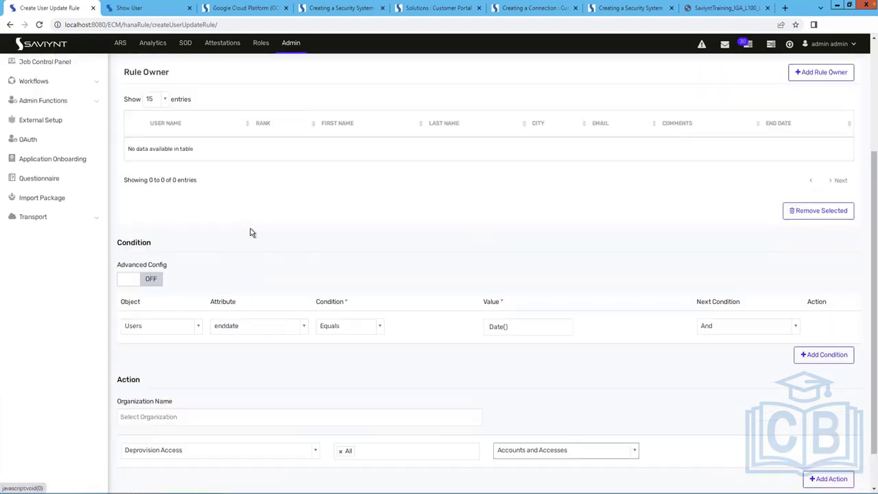
scroll(252, 232, "up", 1)
scroll(251, 232, "down", 2)
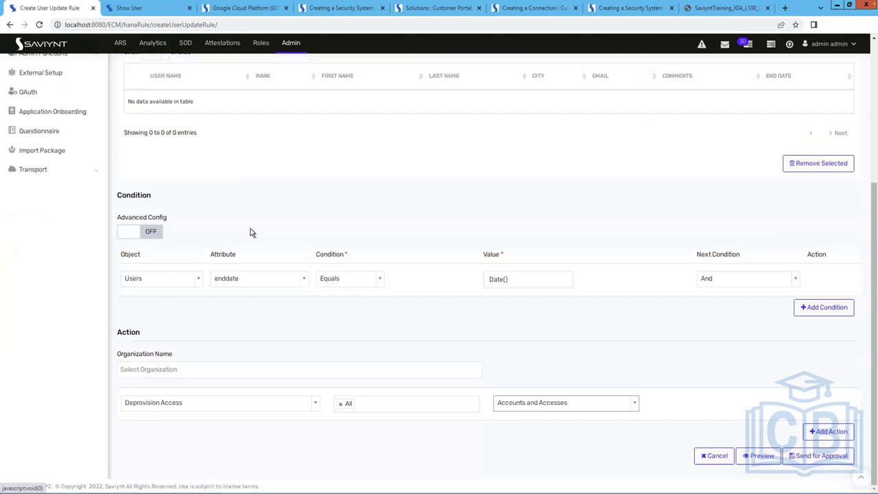
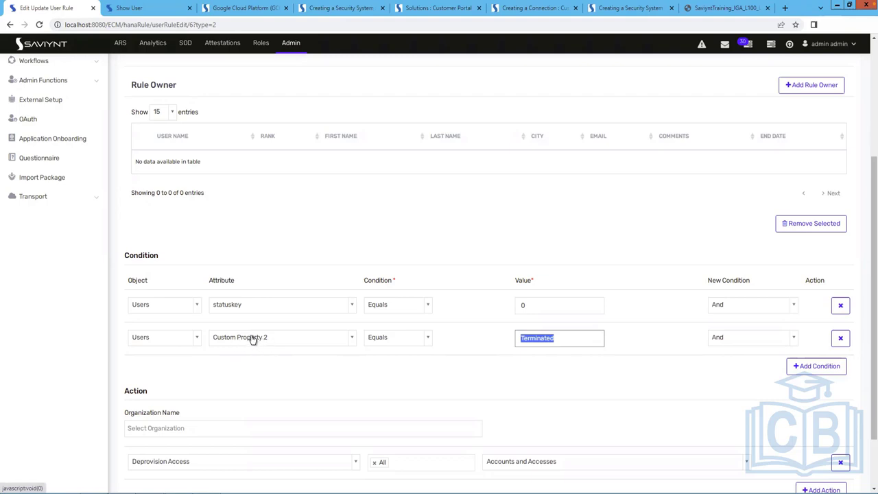
left_click(253, 340)
scroll(336, 370, "up", 1)
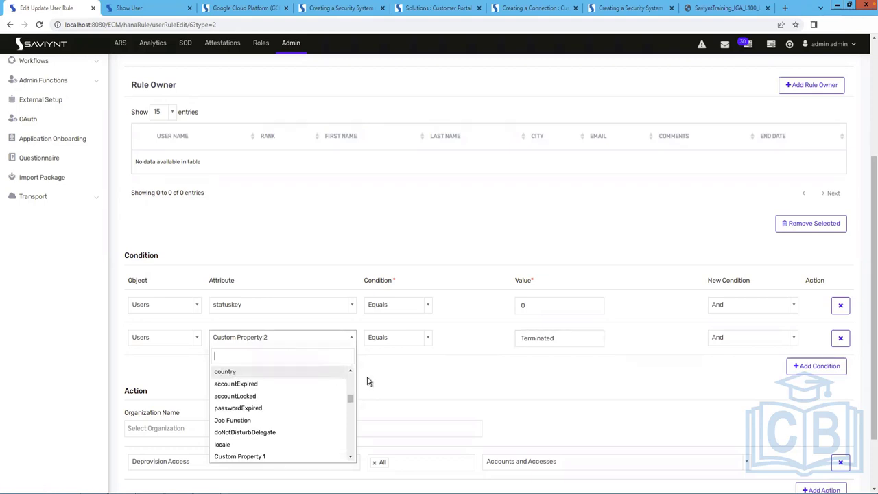
left_click(393, 378)
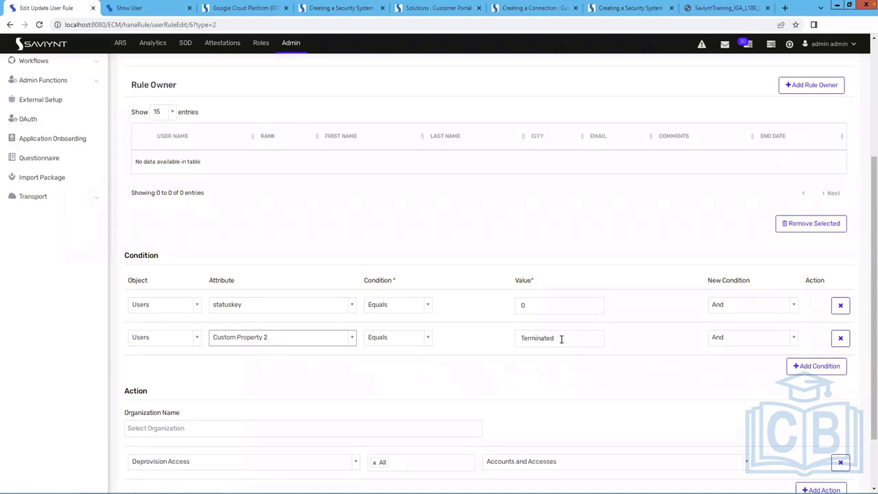
left_click_drag(554, 337, 508, 343)
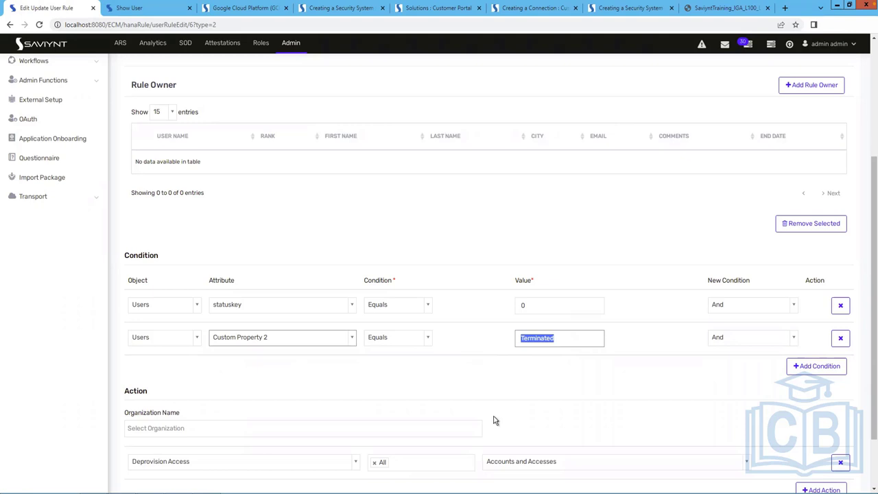
scroll(494, 419, "down", 2)
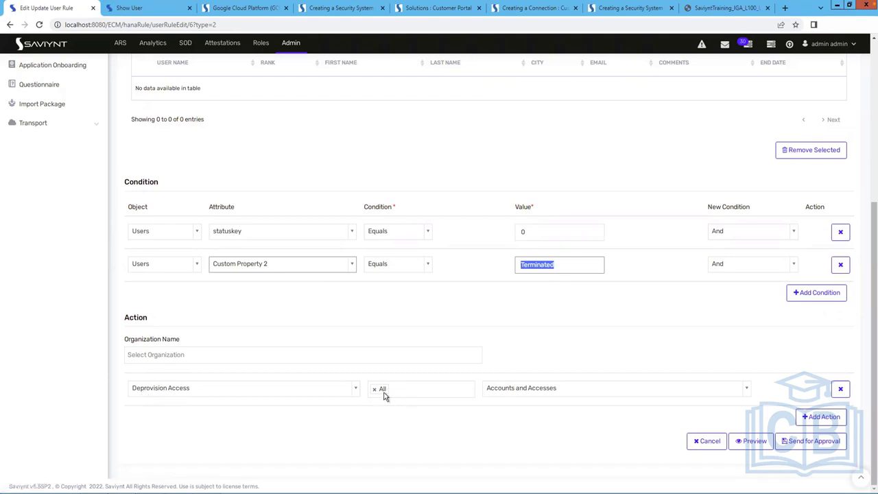
left_click(406, 390)
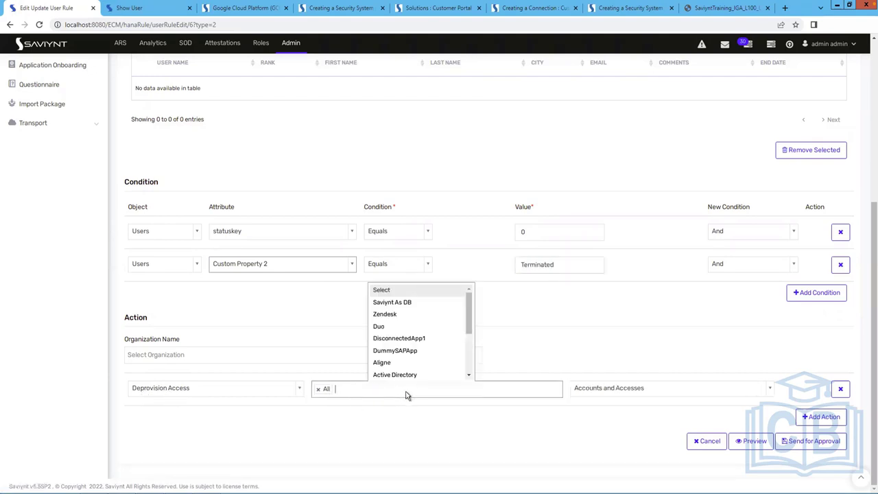
left_click(435, 446)
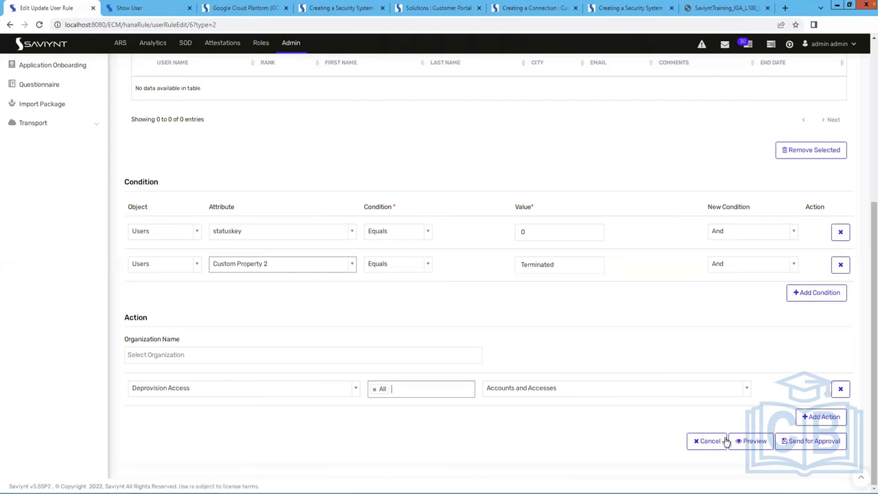
left_click(750, 441)
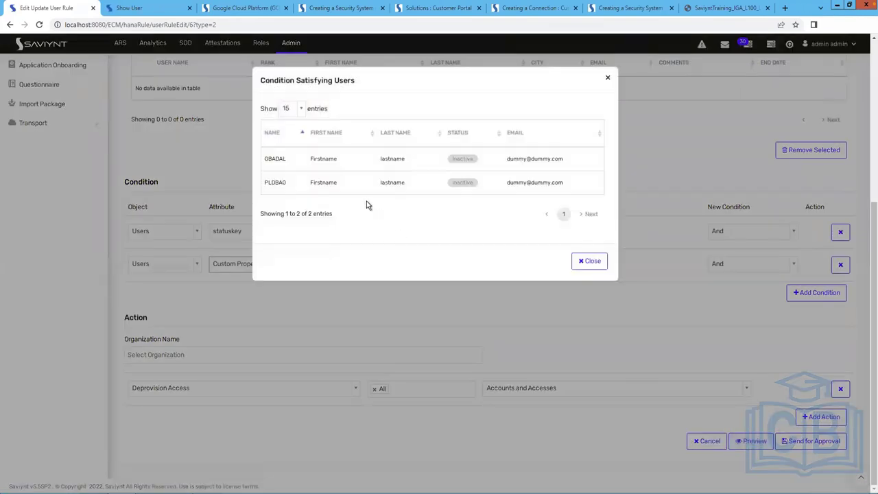
Step: Review the two inactive users listed in Condition Satisfying Users, then close the list
double_click(273, 159)
double_click(278, 182)
double_click(275, 158)
left_click(587, 261)
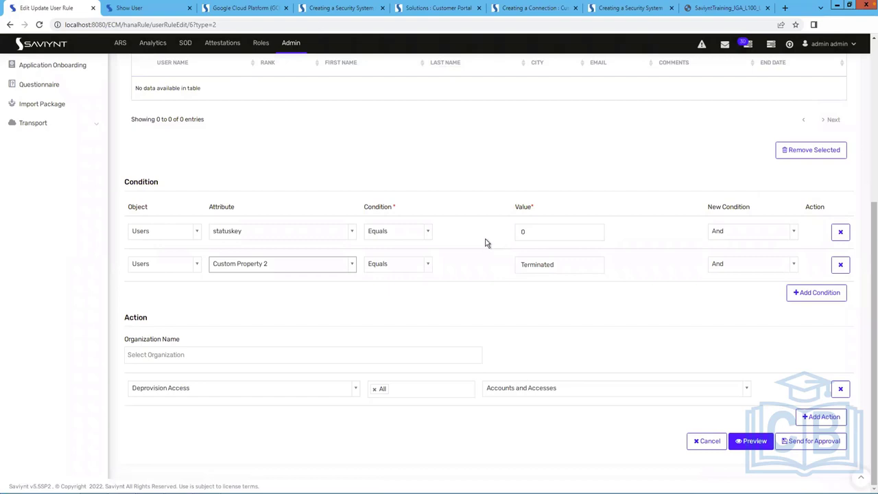
Step: Reopen the matching users, copy the first user's name, and switch to the Show User tab
left_click(754, 441)
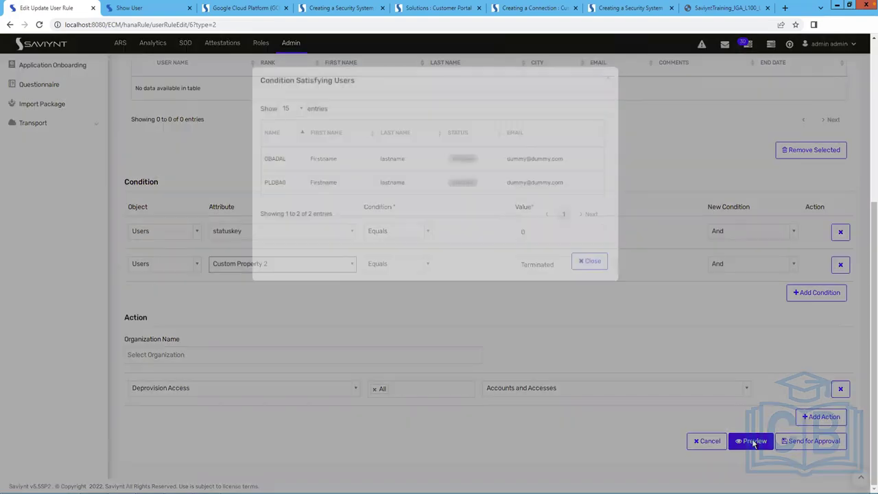
left_click_drag(286, 159, 264, 161)
key("ctrl+c")
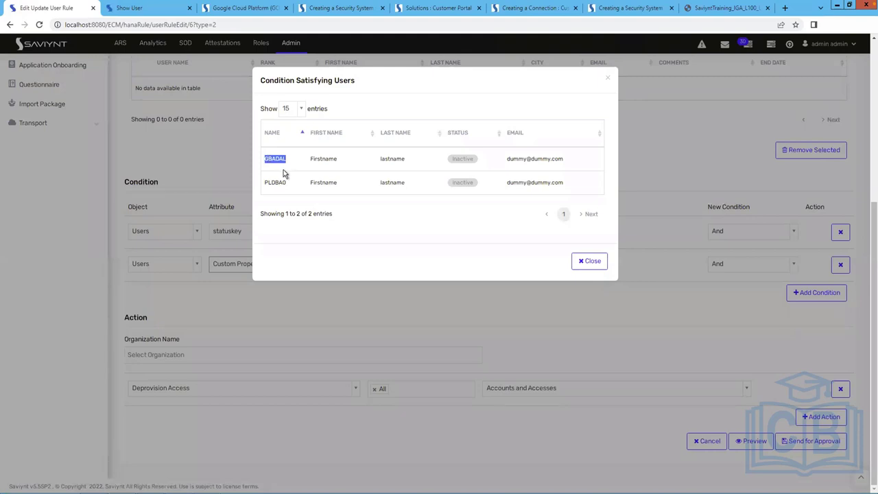
left_click(576, 262)
left_click(173, 9)
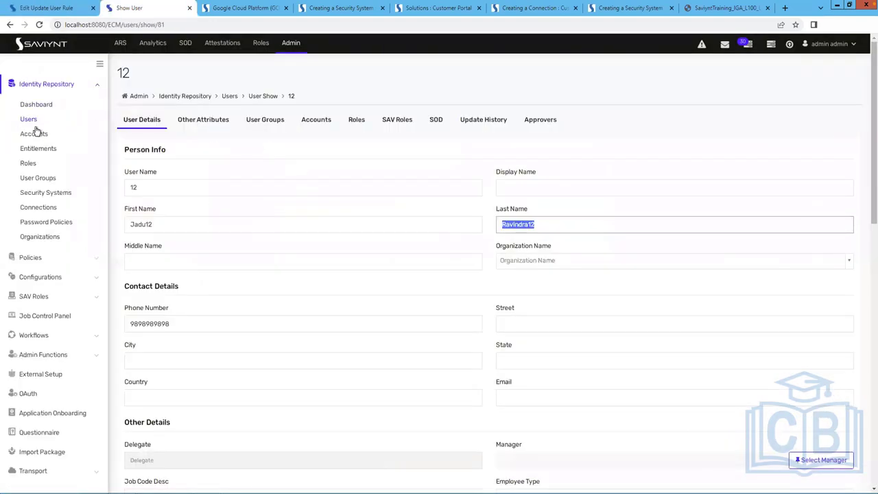
Step: Search the Users list for the copied user name and open that user's record
left_click(28, 118)
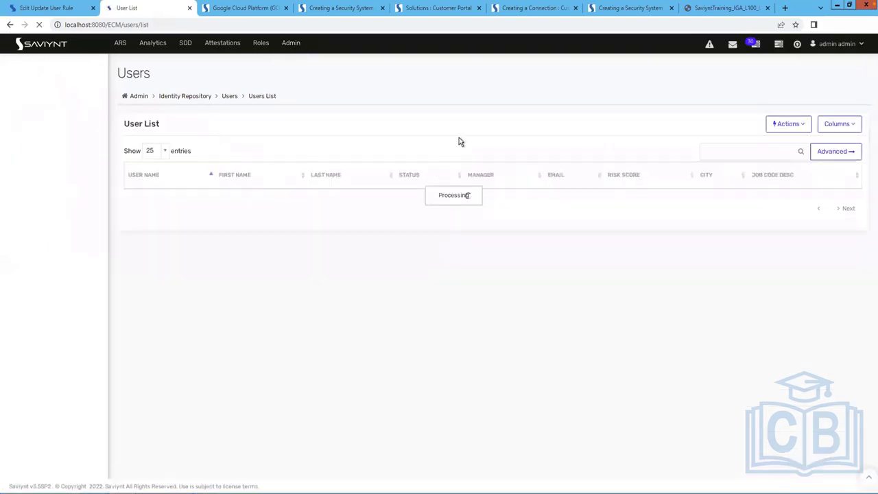
left_click(712, 151)
key("ctrl+v")
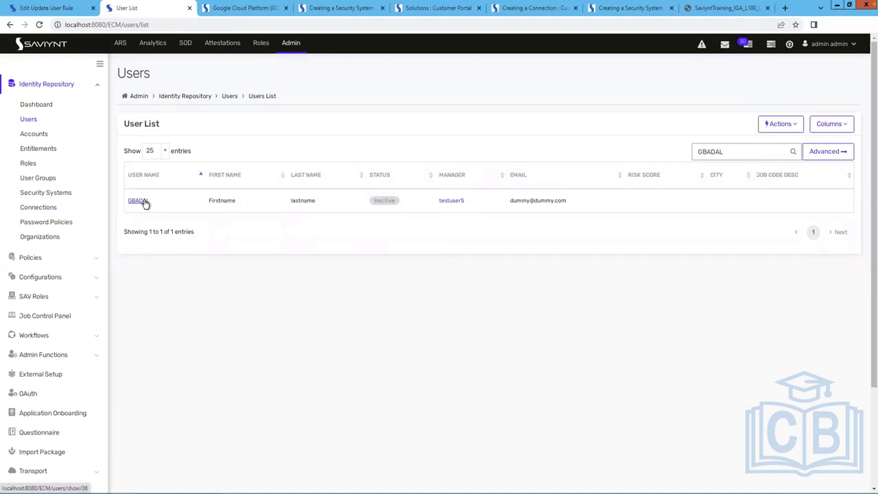
left_click(138, 200)
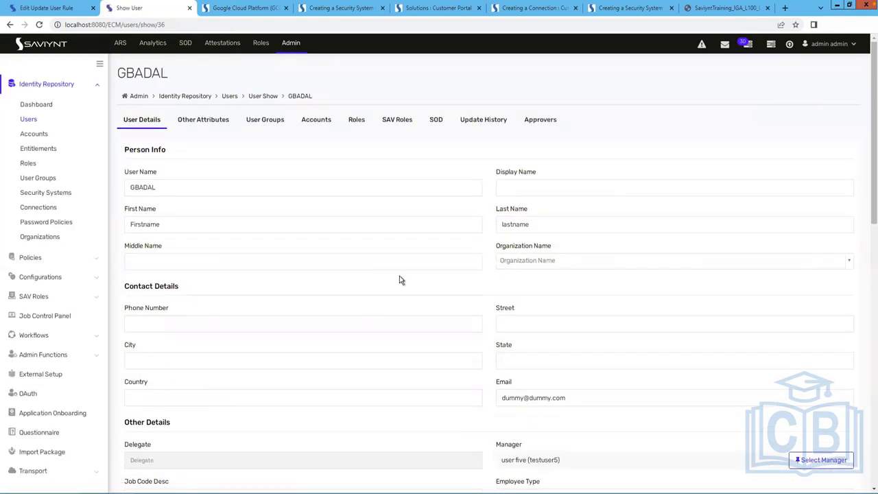
Step: Find the Status field and confirm the user is Inactive
key("ctrl+f")
type("status")
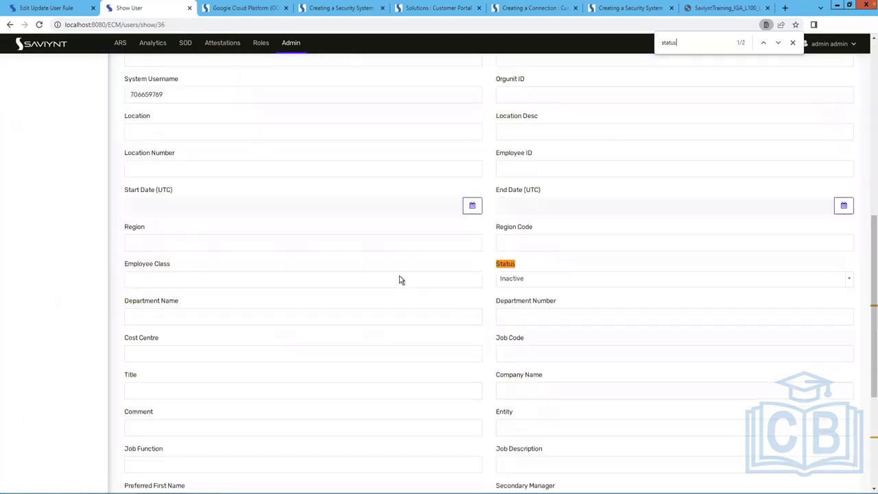
left_click(543, 280)
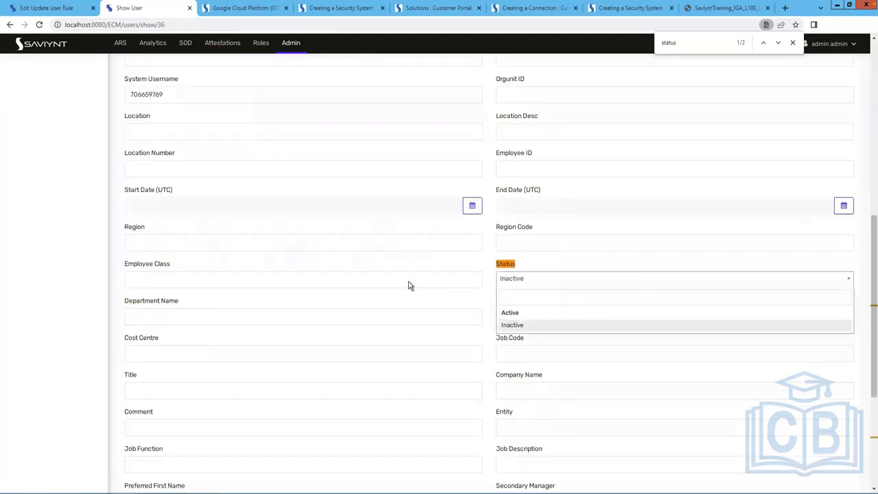
left_click(344, 271)
scroll(344, 271, "up", 10)
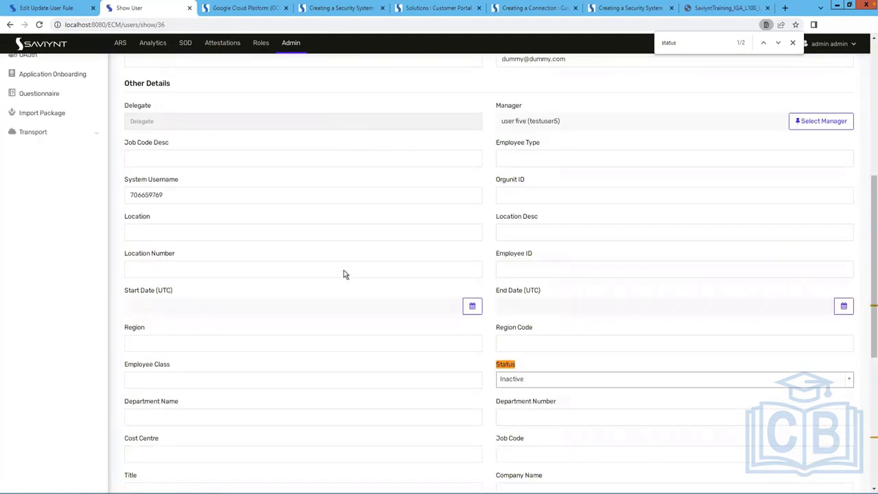
scroll(270, 272, "down", 10)
scroll(270, 272, "up", 8)
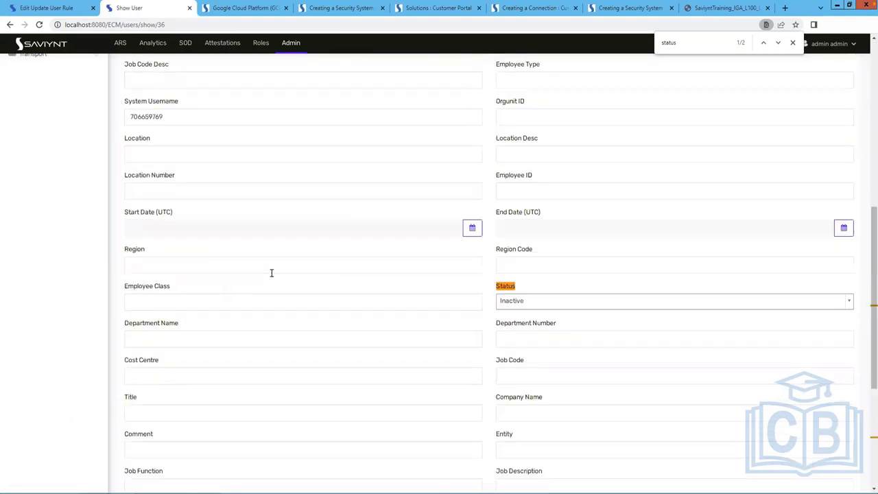
scroll(213, 166, "down", 10)
scroll(207, 148, "up", 10)
Step: Confirm Custom Property 2 shows Terminated under Other Attributes, then return to the Edit Update User Rule tab
left_click(203, 118)
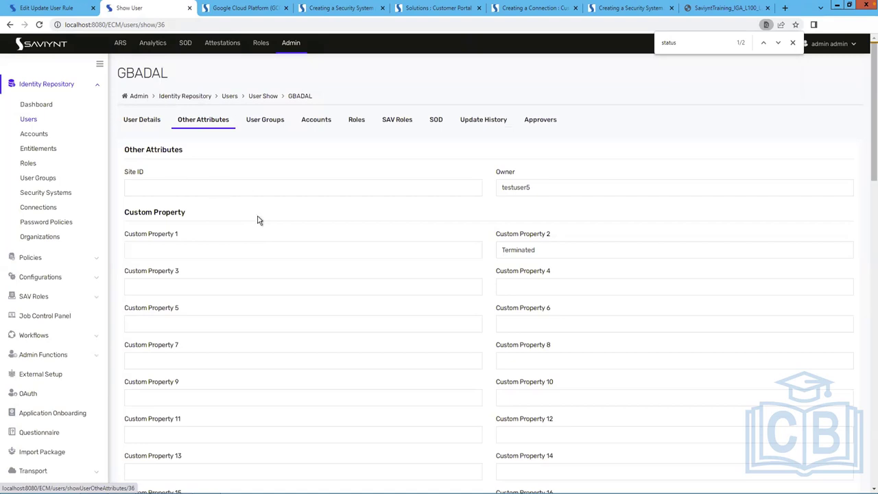
left_click_drag(546, 249, 453, 288)
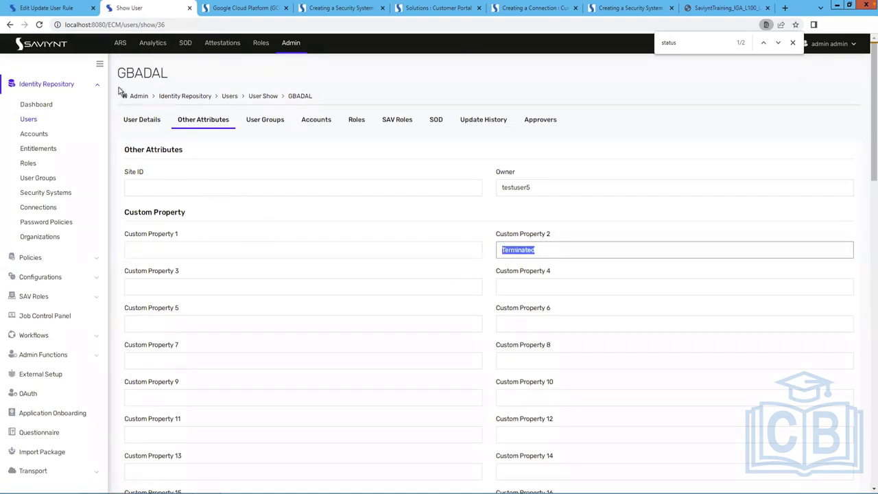
left_click(45, 9)
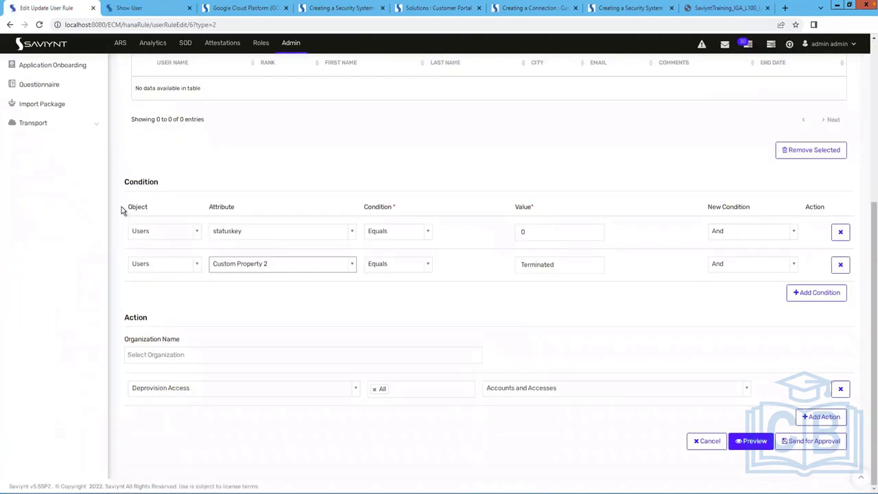
Step: Leave the rule editor and open Policies > Entitlement Update Rules from the sidebar
left_click_drag(125, 185, 161, 192)
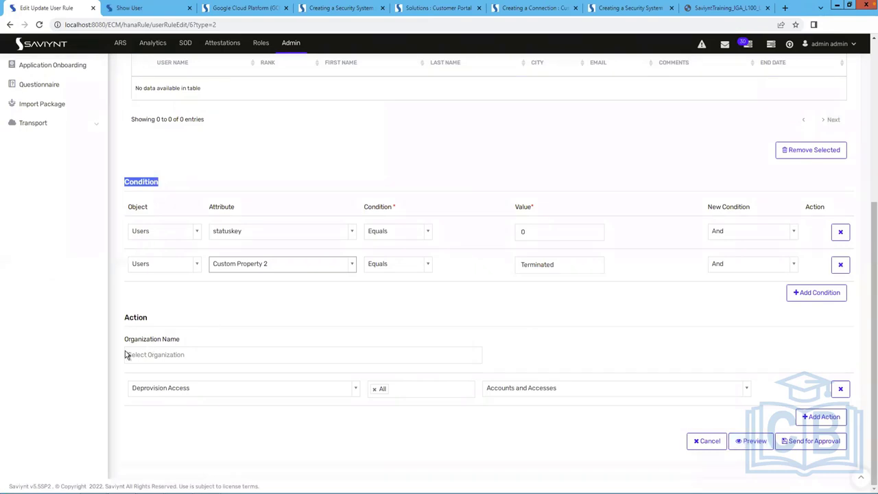
scroll(9, 343, "up", 4)
left_click(35, 154)
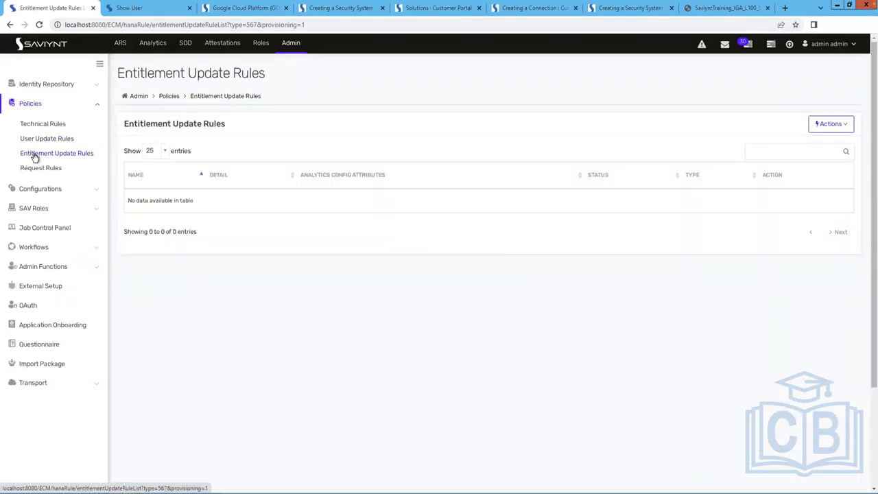
Step: Create a new entitlement update rule with action type GoogleApps
left_click(825, 131)
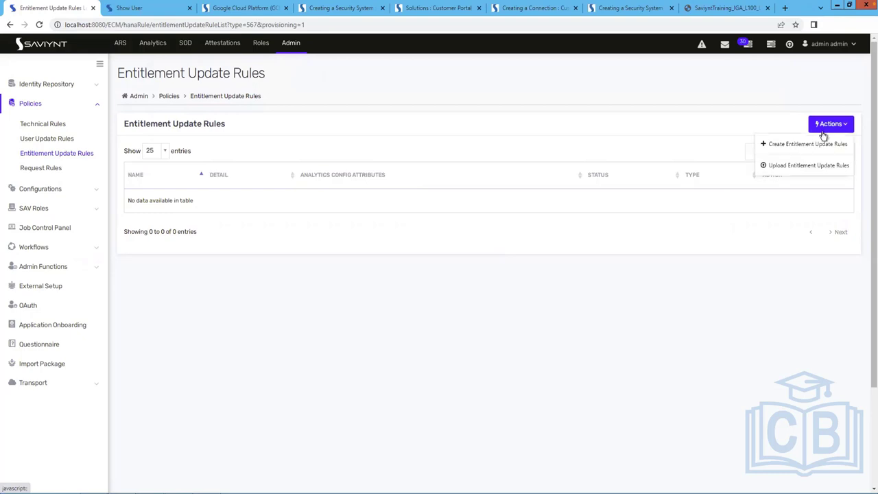
left_click(810, 144)
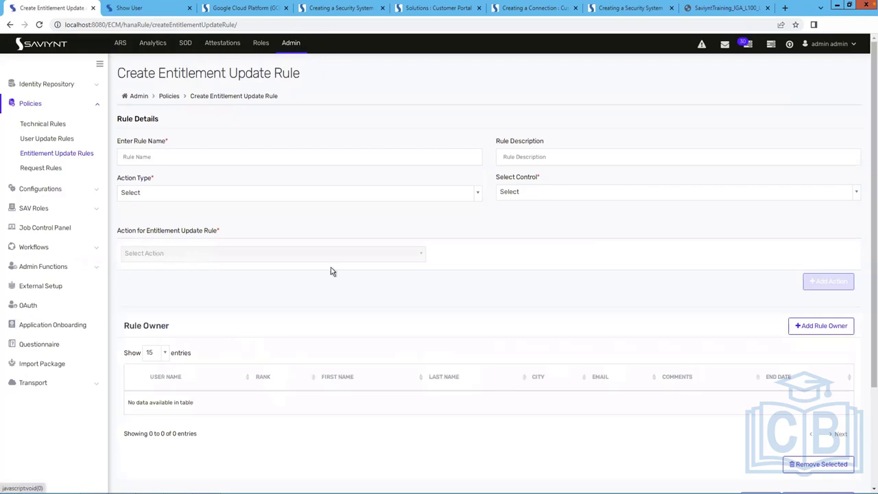
scroll(206, 349, "down", 3)
scroll(205, 349, "up", 3)
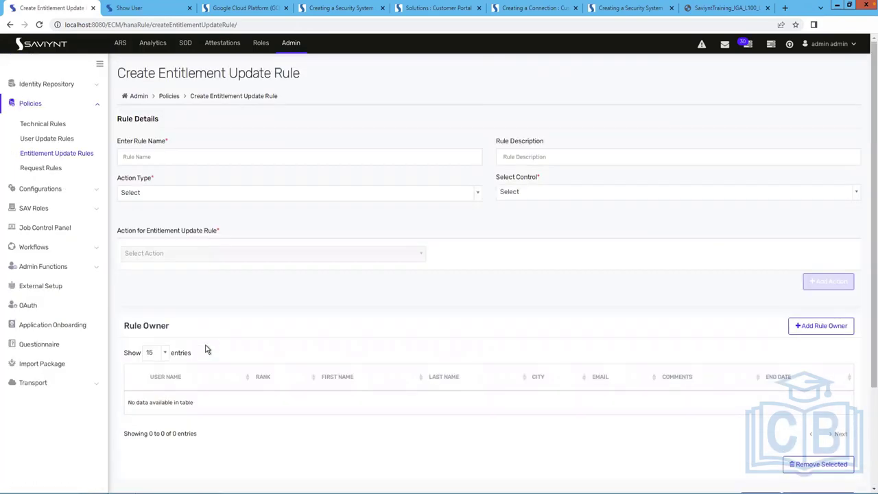
left_click(541, 194)
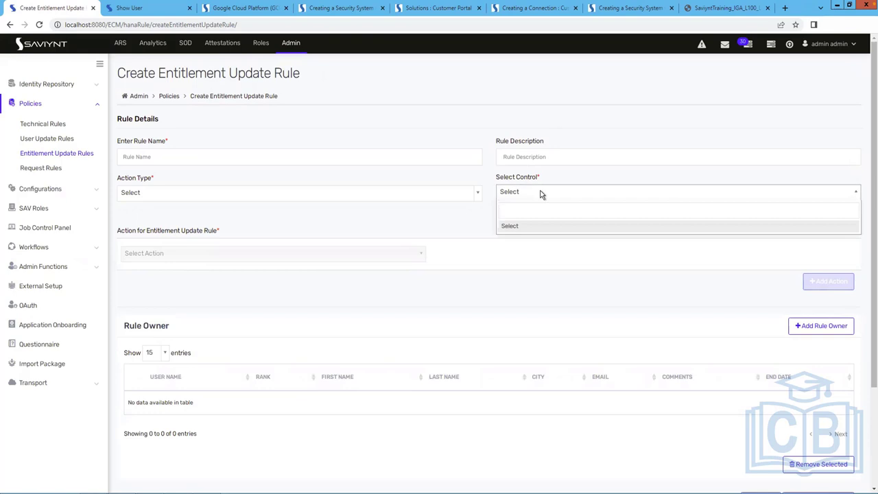
left_click(458, 192)
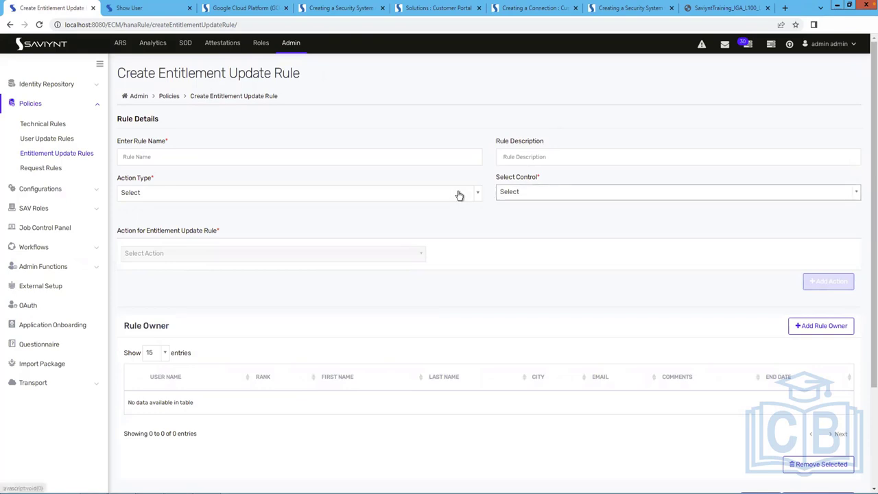
left_click(480, 196)
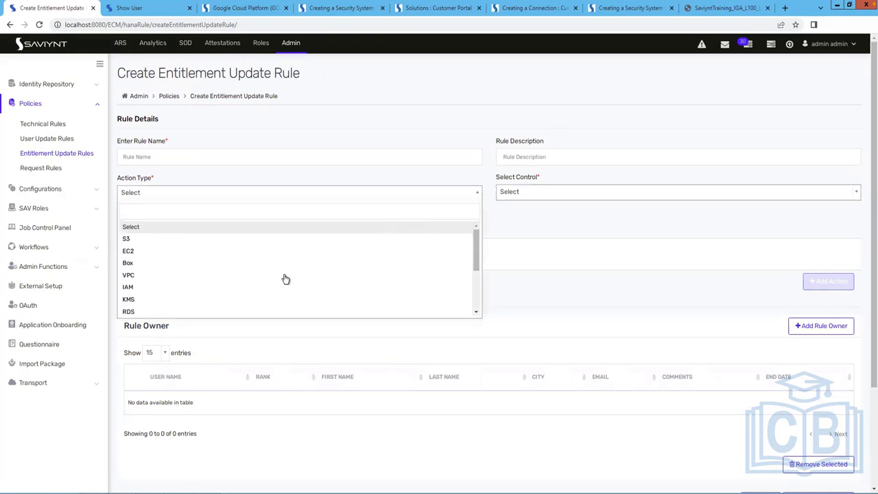
scroll(285, 279, "down", 1)
scroll(285, 279, "down", 1)
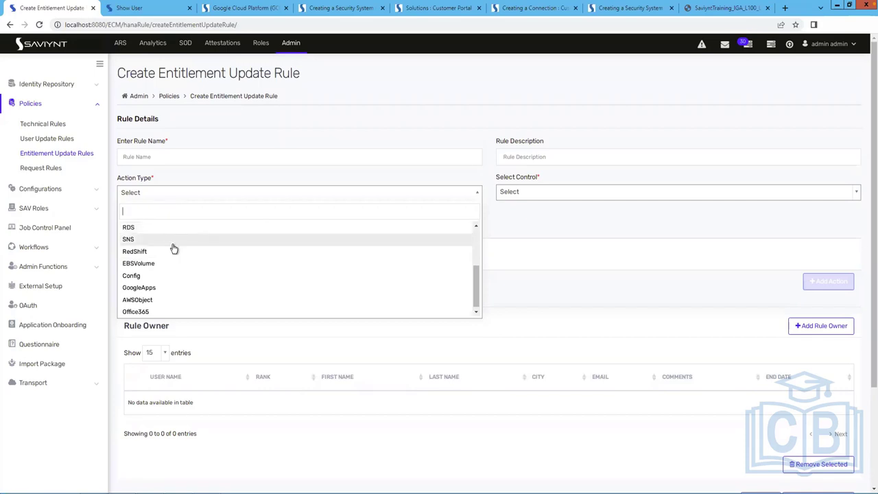
left_click(172, 289)
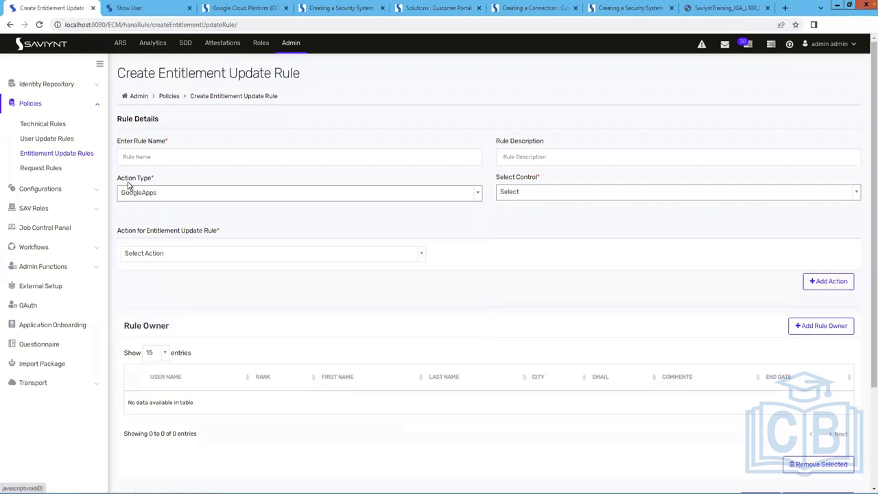
Step: Check the empty controls list, then set the rule's action to Notify as Email
left_click(528, 197)
left_click(511, 194)
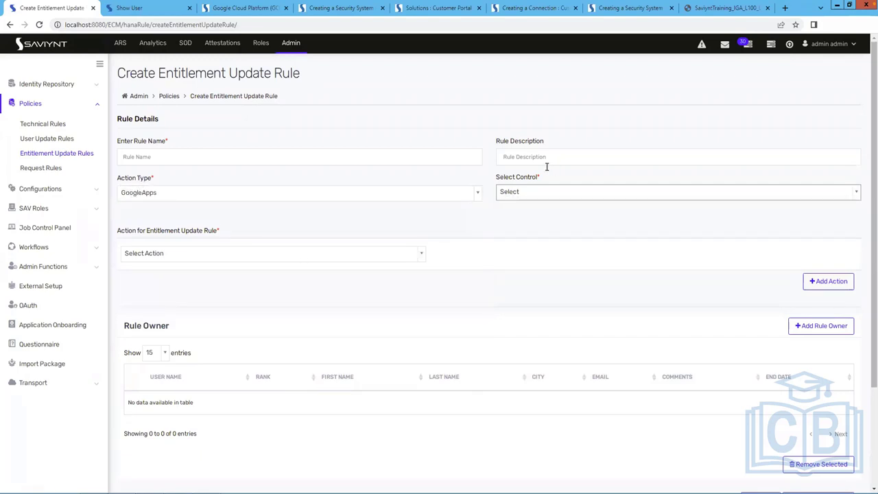
left_click(539, 192)
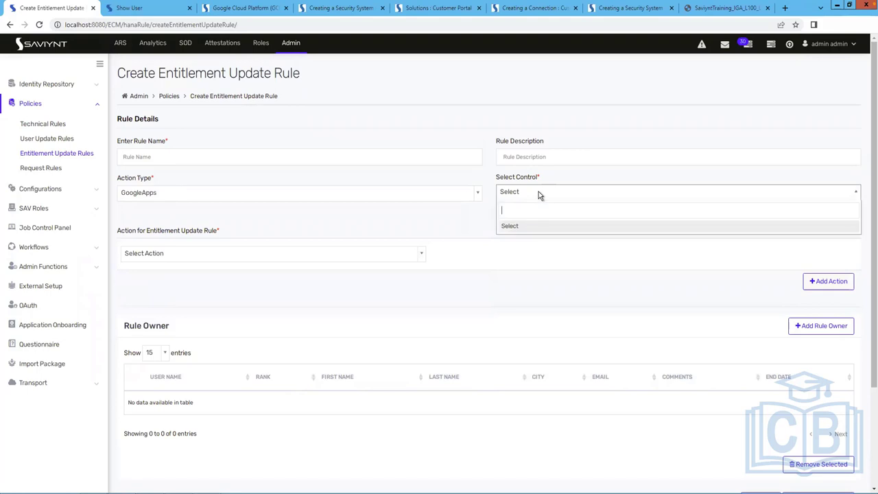
left_click(393, 213)
left_click(309, 252)
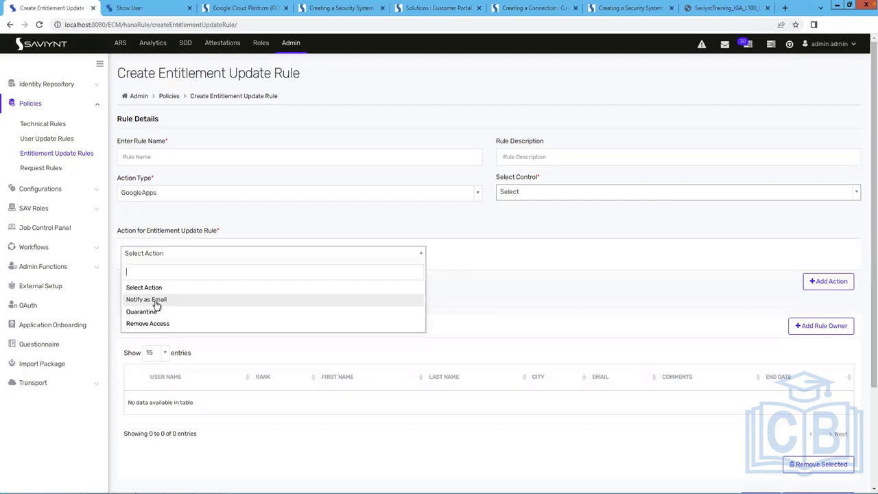
left_click(157, 302)
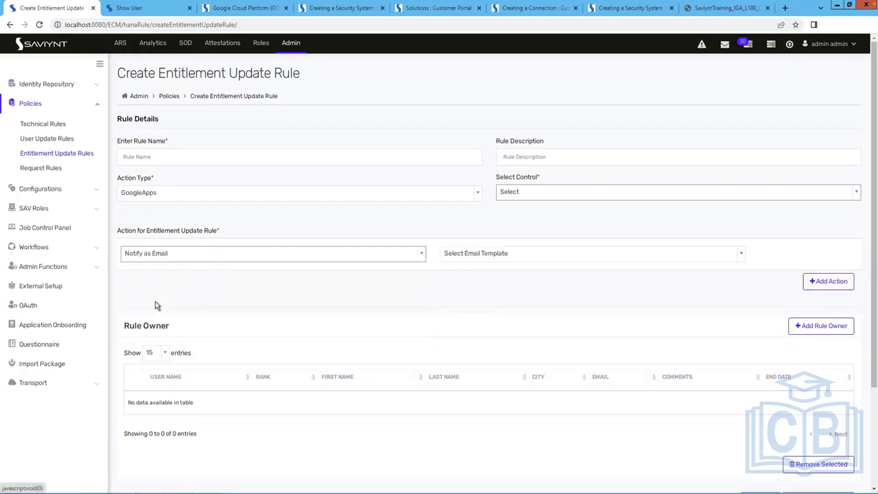
Step: Choose the User JobCode Change Activity email template for the notification
left_click(460, 255)
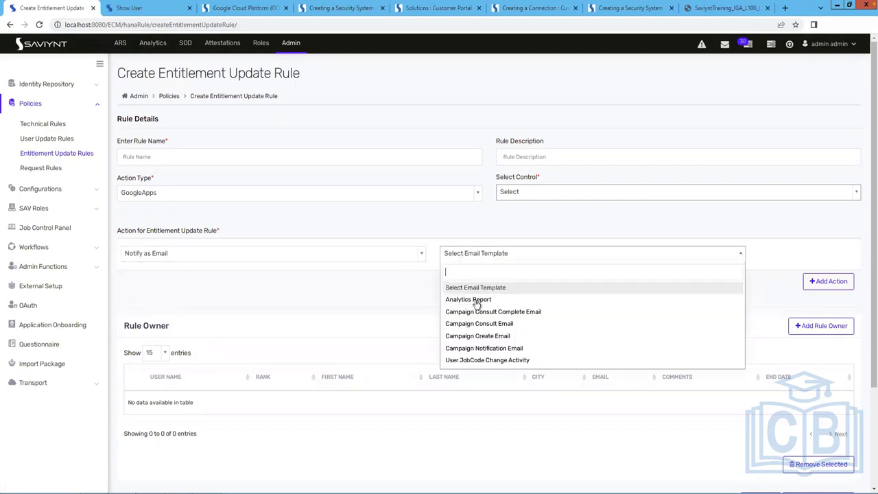
scroll(492, 349, "down", 2)
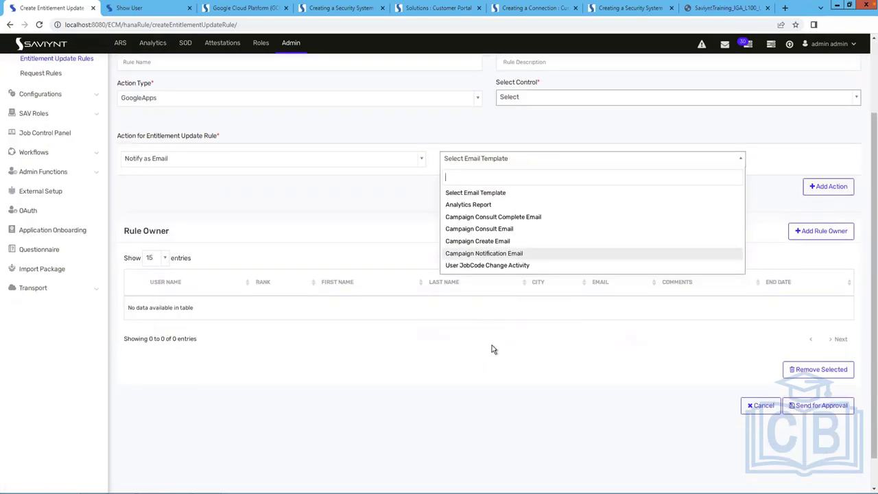
scroll(492, 349, "up", 1)
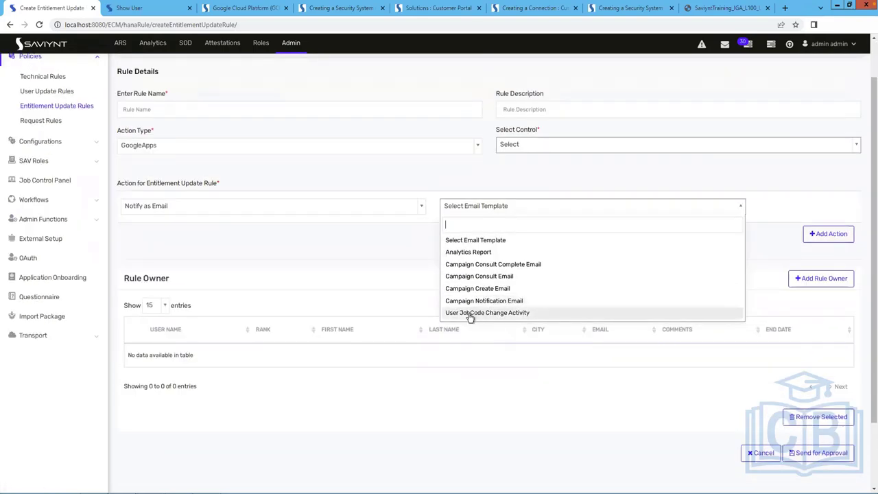
left_click(471, 314)
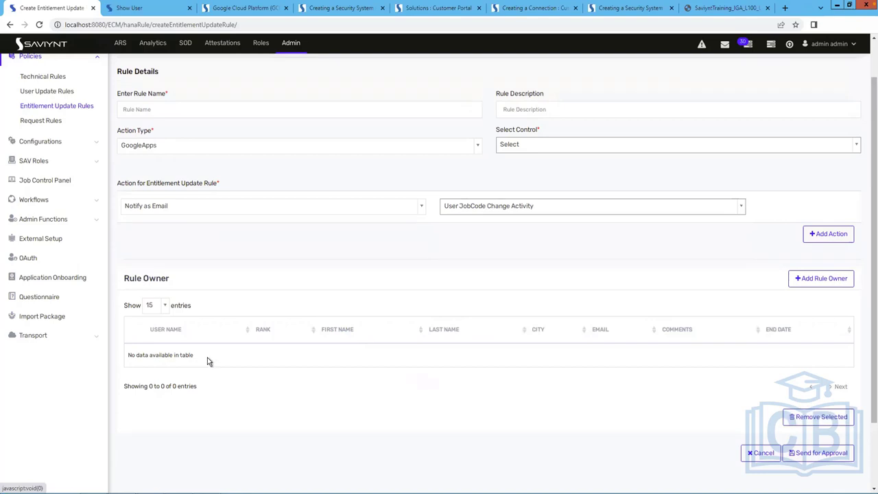
left_click_drag(123, 278, 170, 278)
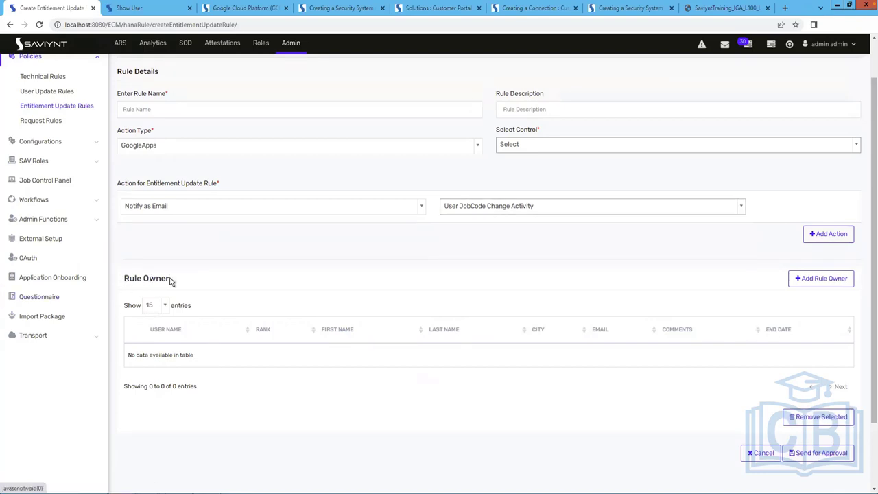
Step: Try adding 'admin' as a rule owner, then cancel without adding
left_click(821, 278)
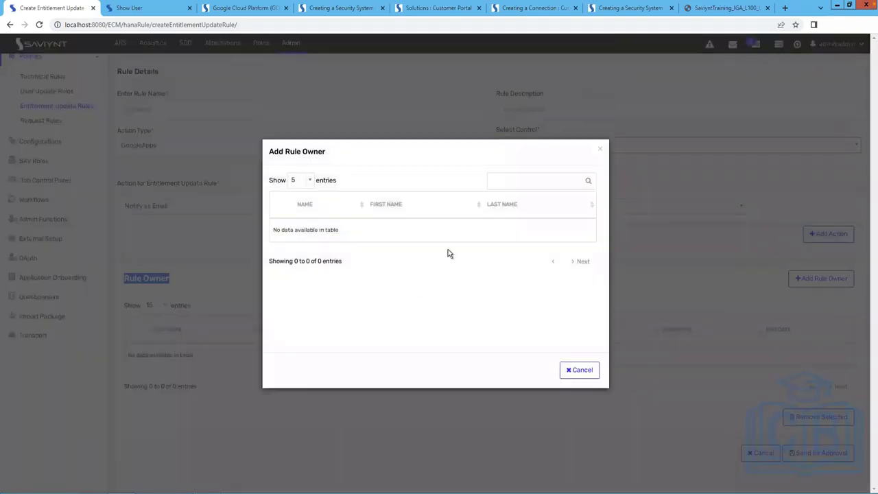
left_click(507, 181)
type("admin")
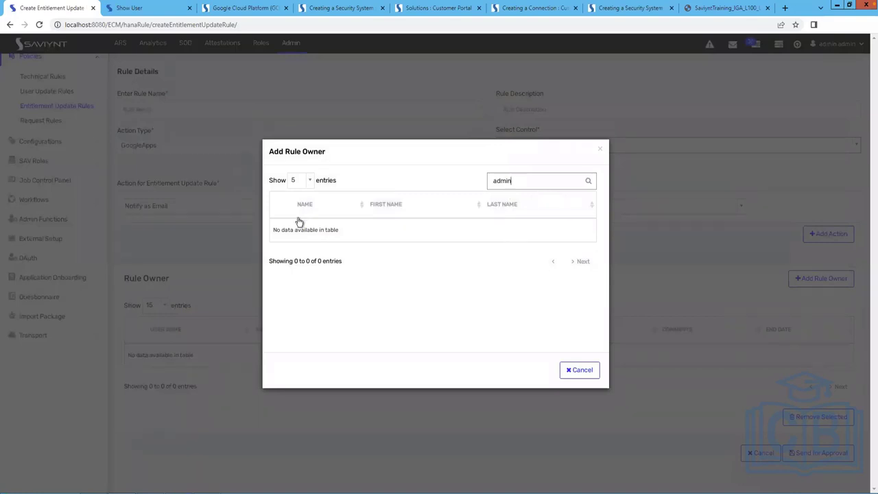
left_click(574, 371)
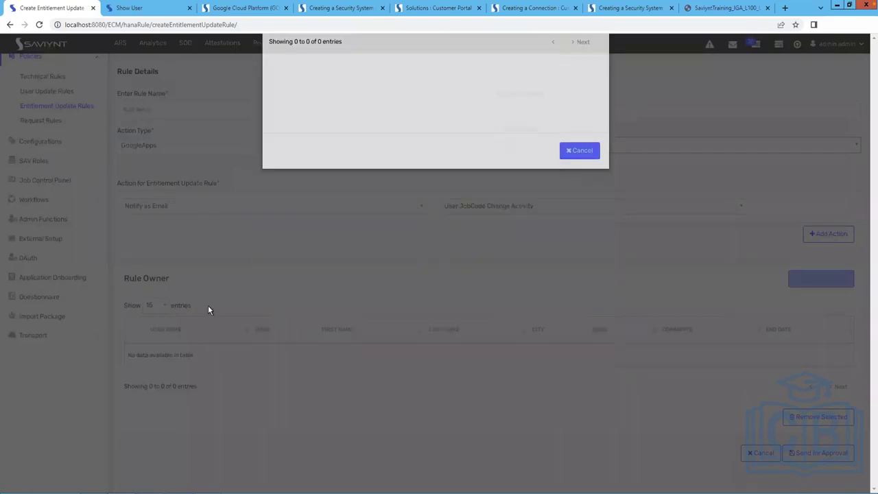
Step: Browse the Action Type list, keeping GoogleApps selected
left_click(143, 149)
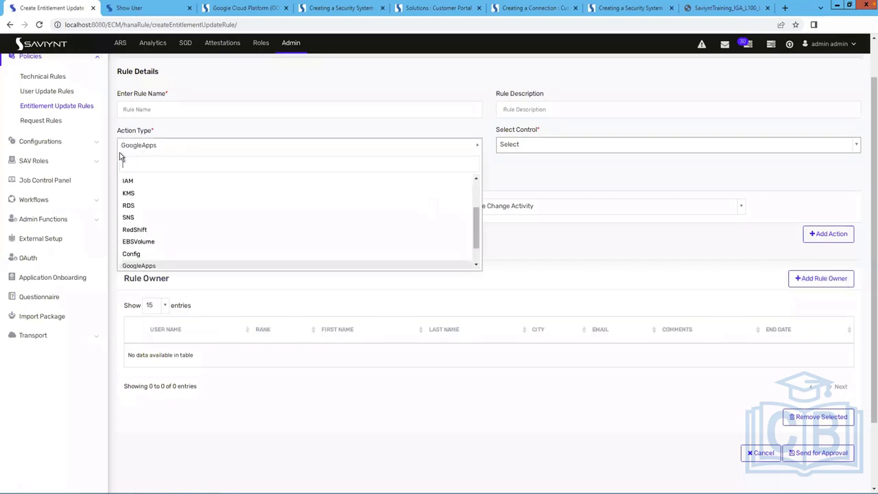
left_click(568, 246)
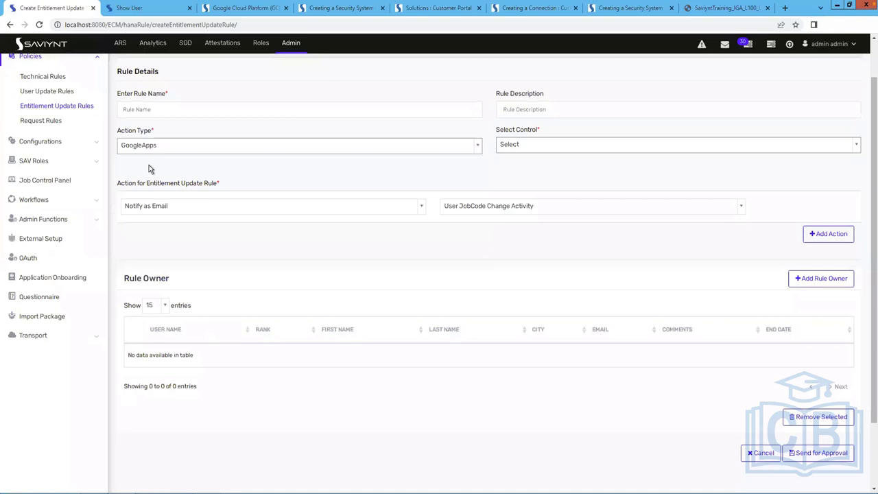
left_click(152, 144)
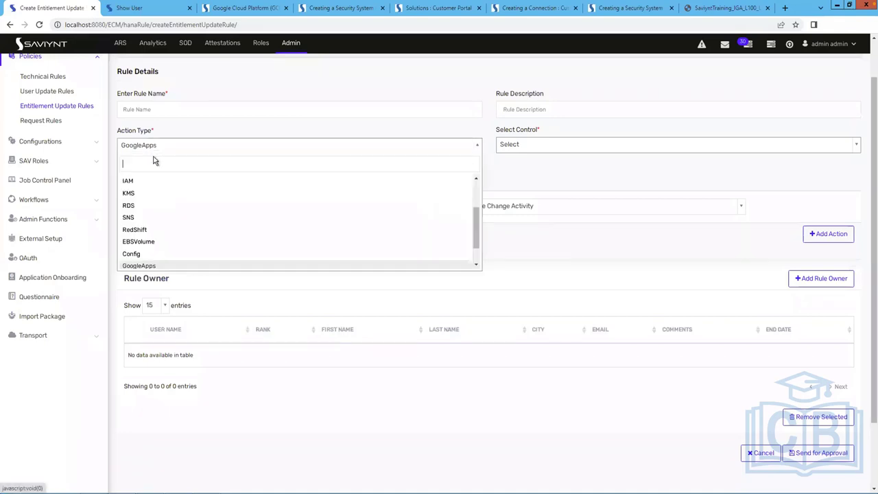
scroll(177, 229, "down", 1)
scroll(177, 229, "down", 2)
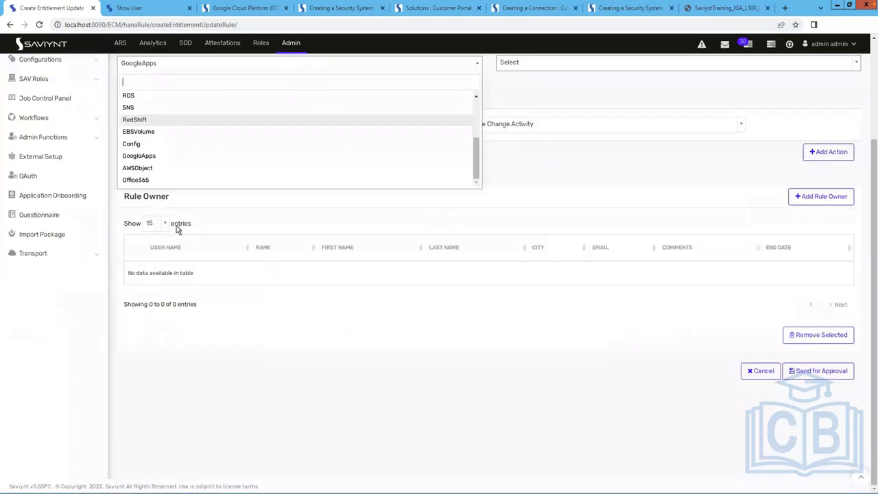
scroll(176, 225, "up", 3)
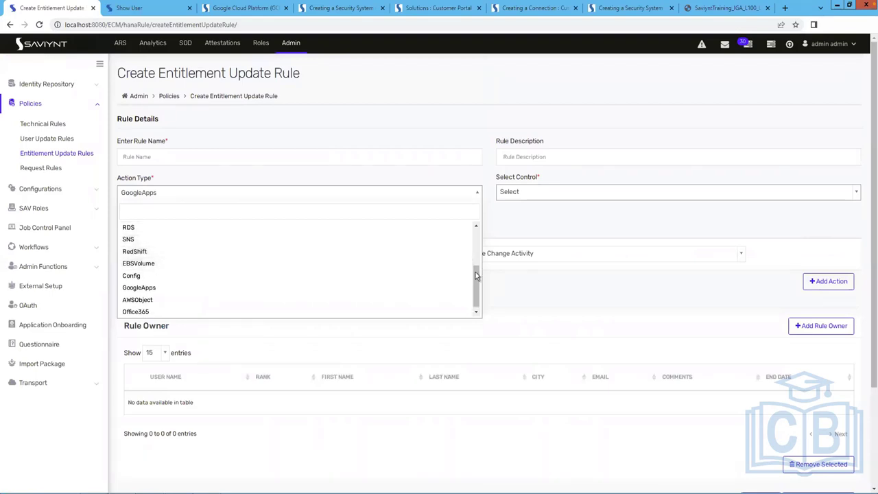
left_click_drag(477, 274, 480, 236)
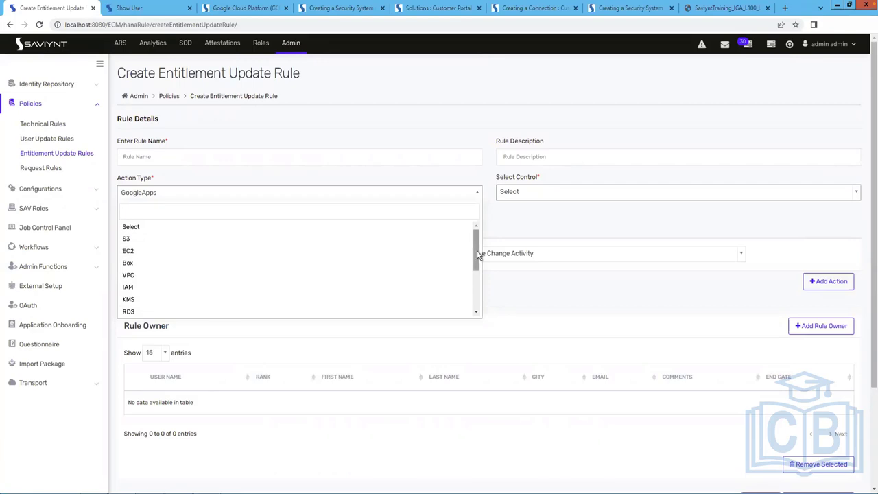
left_click_drag(476, 249, 477, 308)
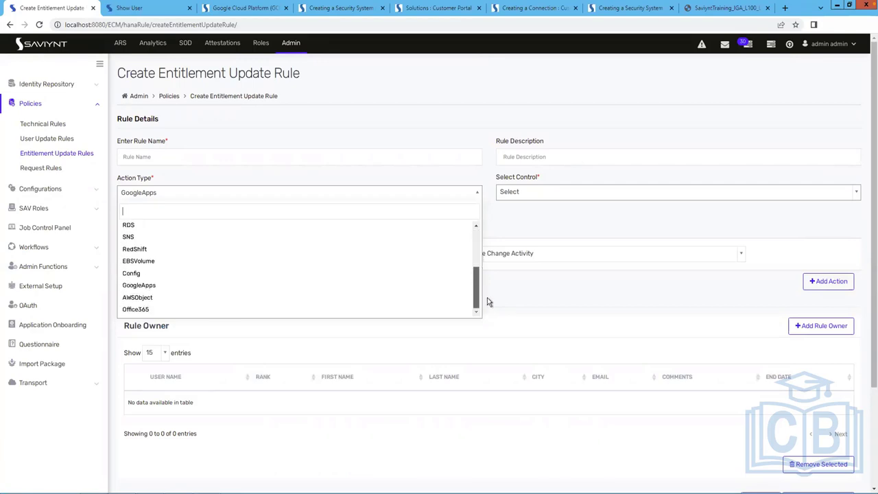
left_click(536, 304)
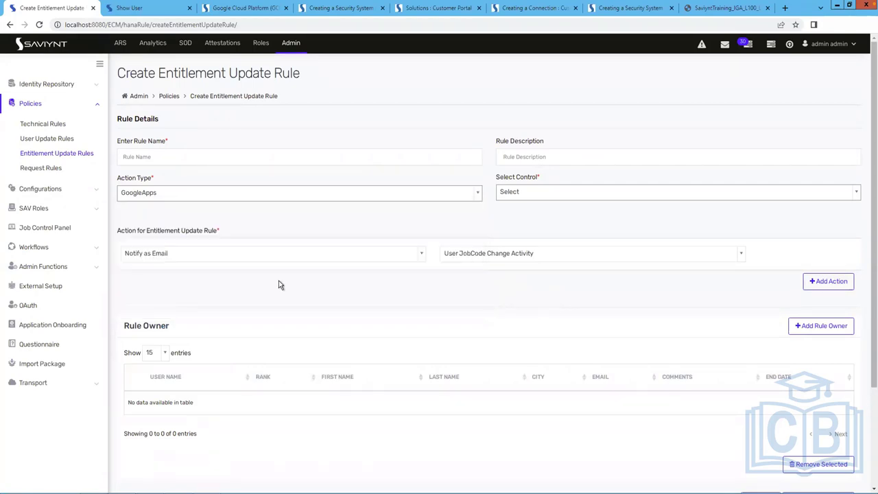
Step: Choose Remove Access as the rule action, then change the action type to RedShift
left_click(229, 256)
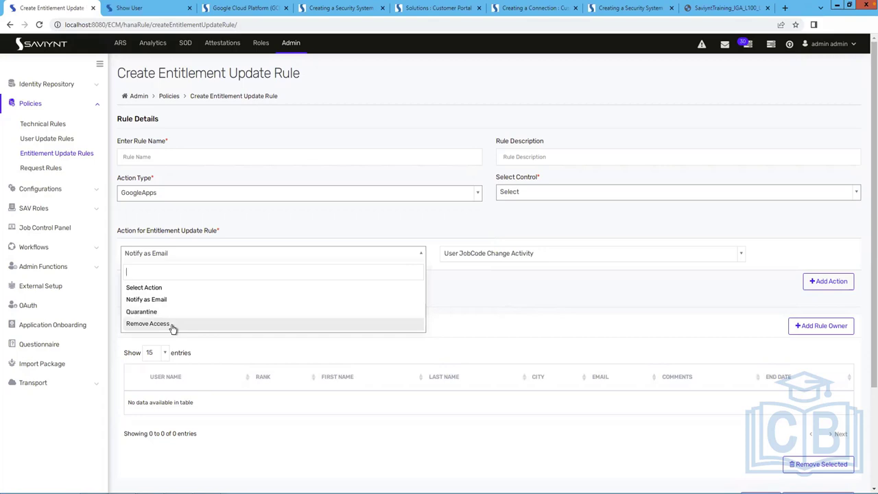
left_click(172, 325)
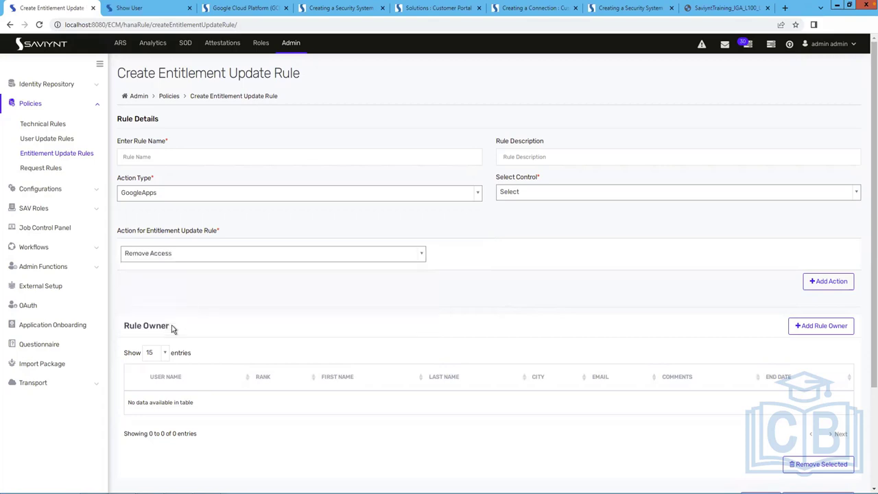
left_click(175, 258)
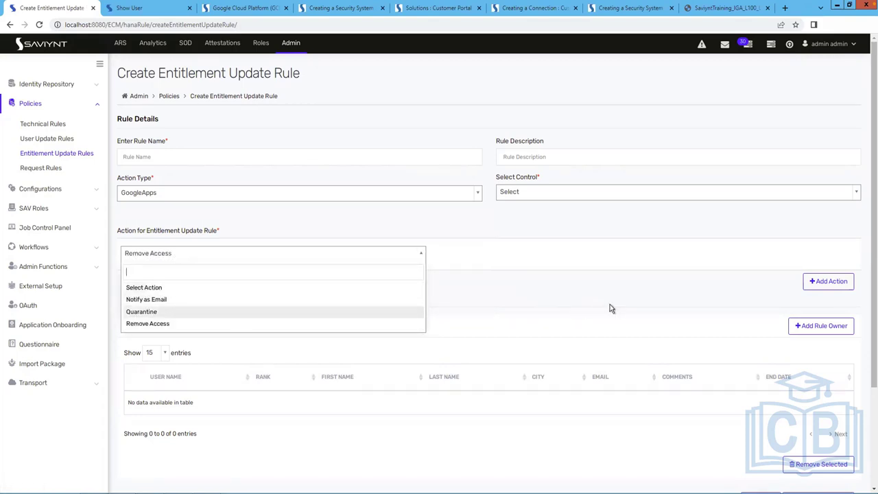
left_click(506, 312)
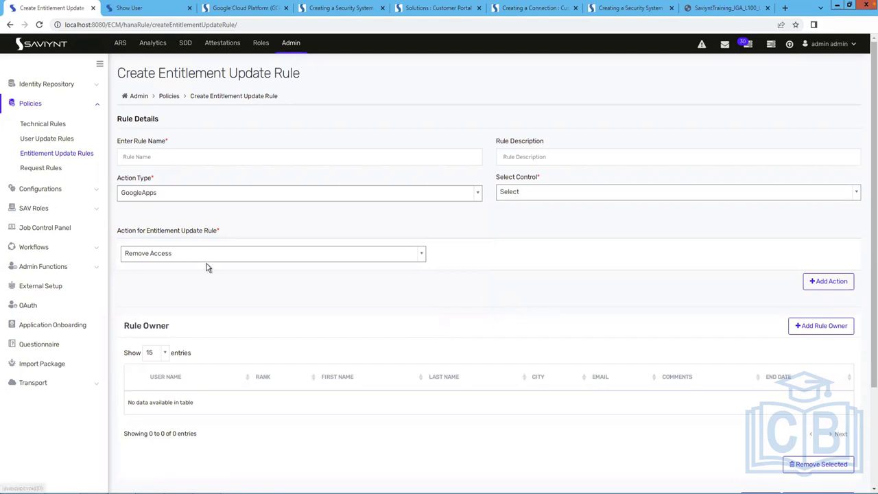
left_click(174, 197)
scroll(163, 264, "down", 2)
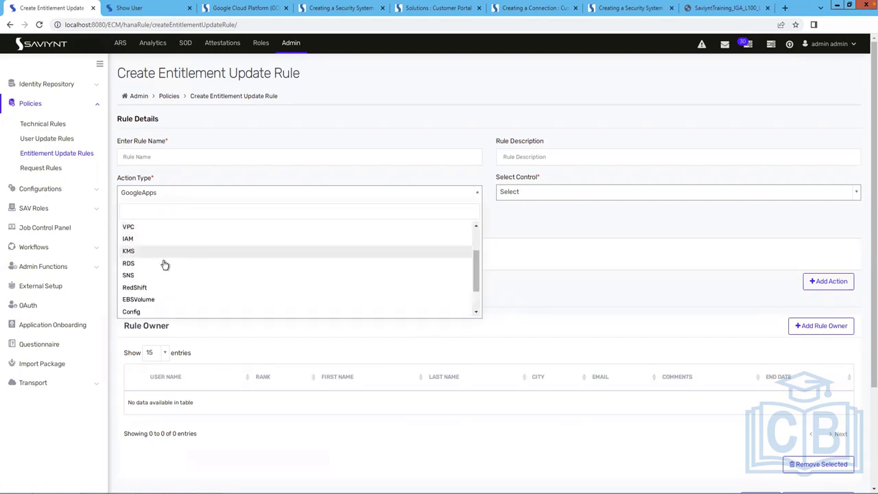
left_click(168, 287)
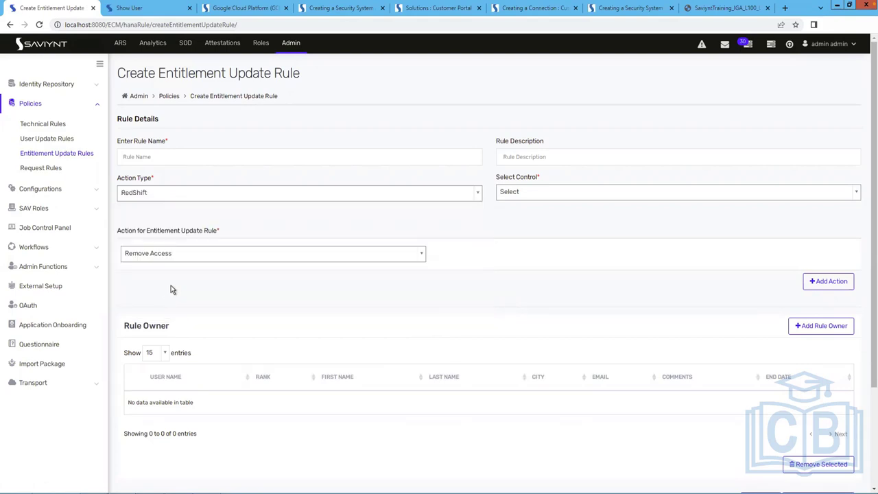
Step: Review RedShift's action options and the Action Type list, then open Policies > Request Rules
left_click(185, 254)
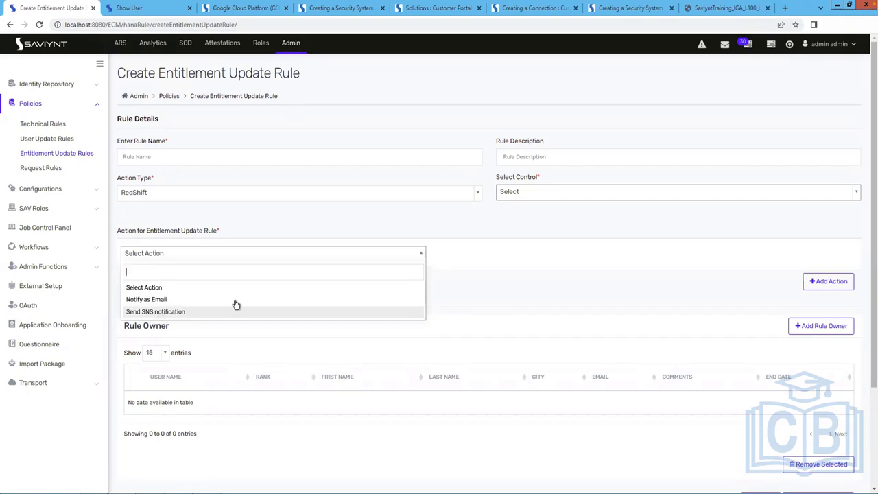
left_click(527, 265)
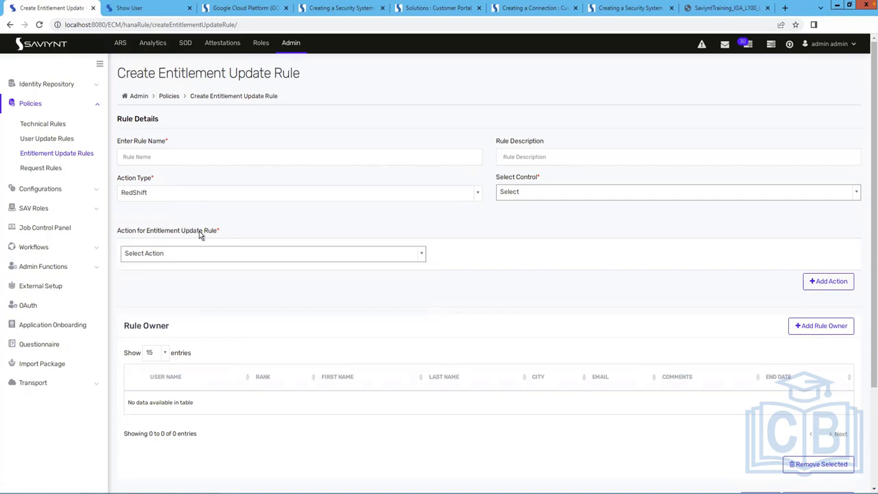
left_click(186, 199)
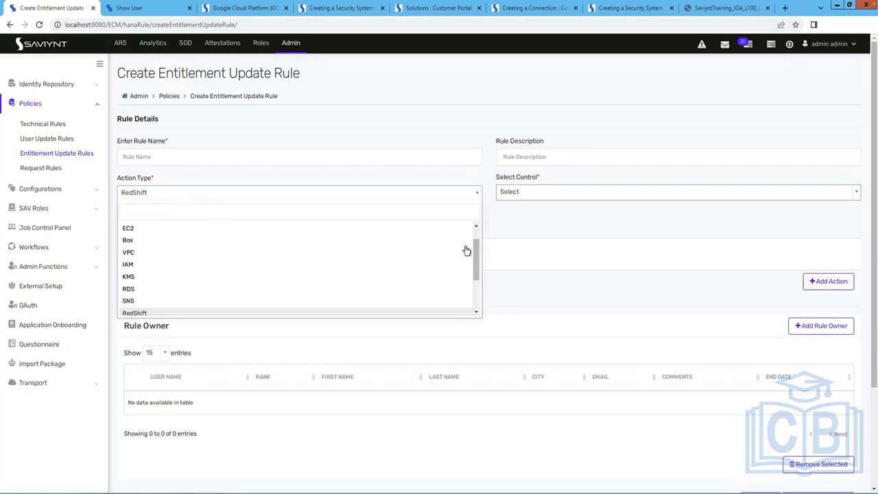
left_click_drag(477, 242, 478, 295)
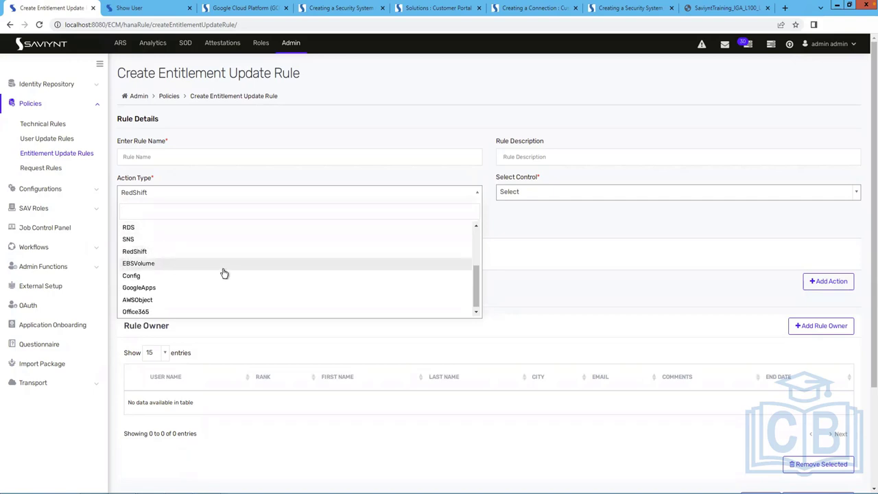
left_click(600, 239)
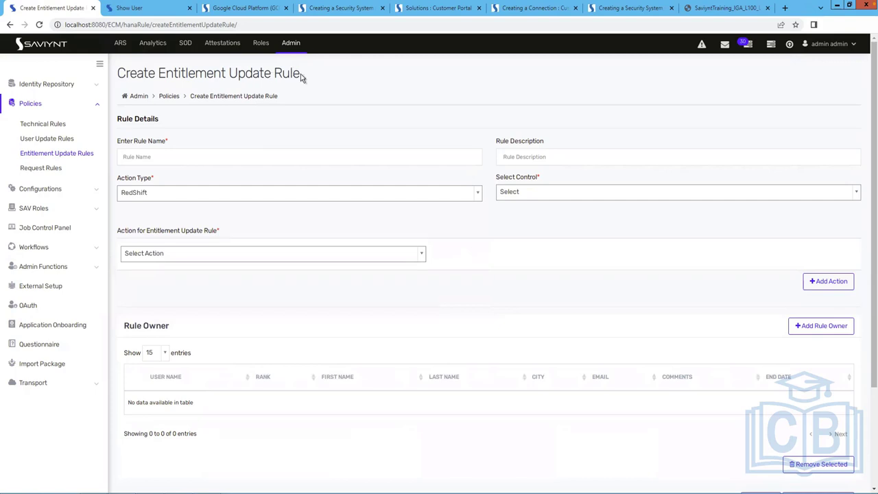
left_click_drag(301, 76, 159, 77)
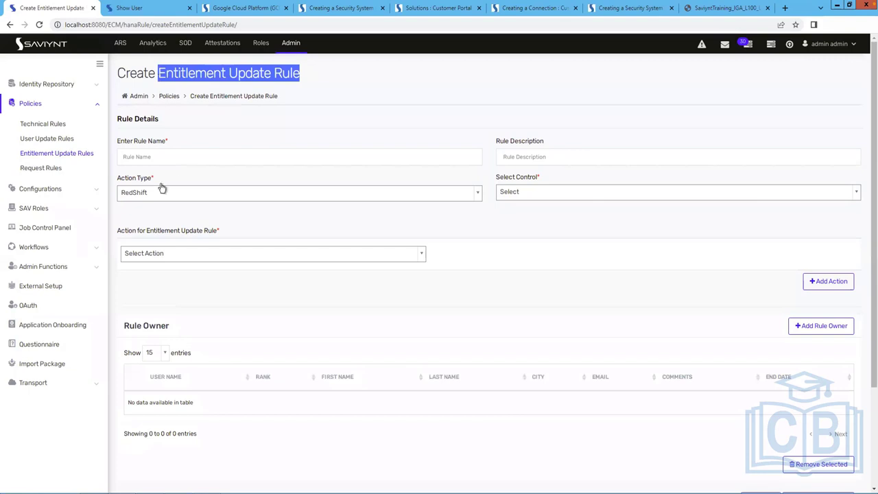
left_click(22, 168)
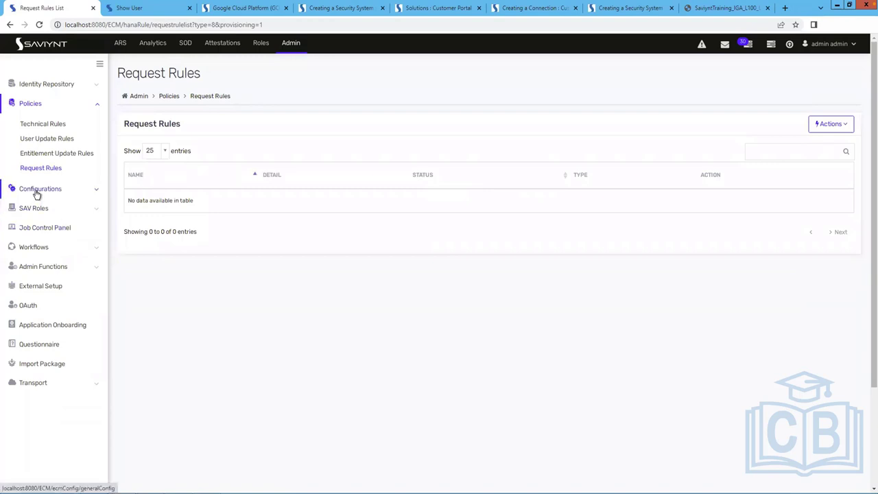
Step: Collapse Policies and expand Configurations to show Global Configurations and SMTP
left_click(98, 105)
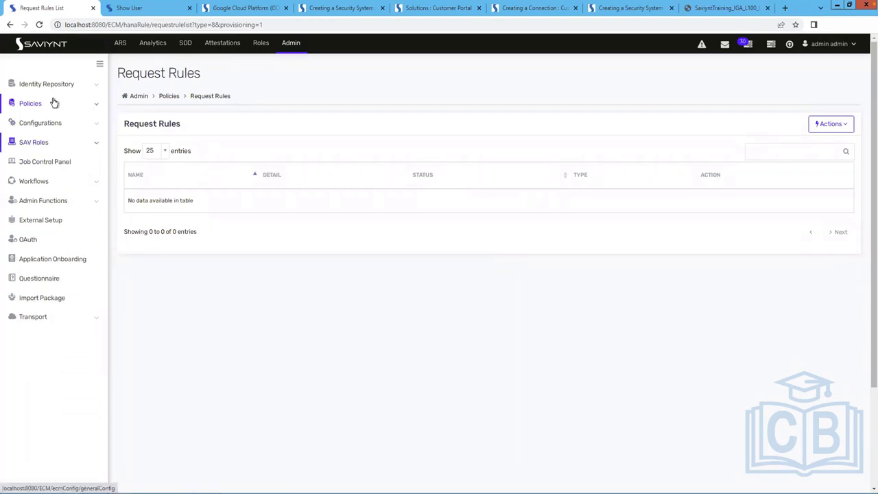
left_click(81, 126)
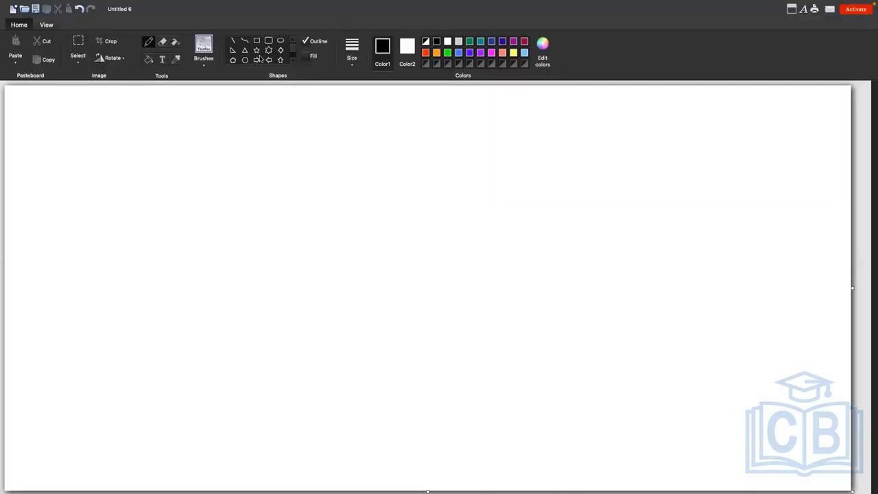
Step: Draw a tall rectangle on the left side of the canvas
left_click(257, 42)
mouse_move(146, 193)
left_mouse_down()
mouse_move(185, 240)
mouse_move(207, 296)
left_mouse_up()
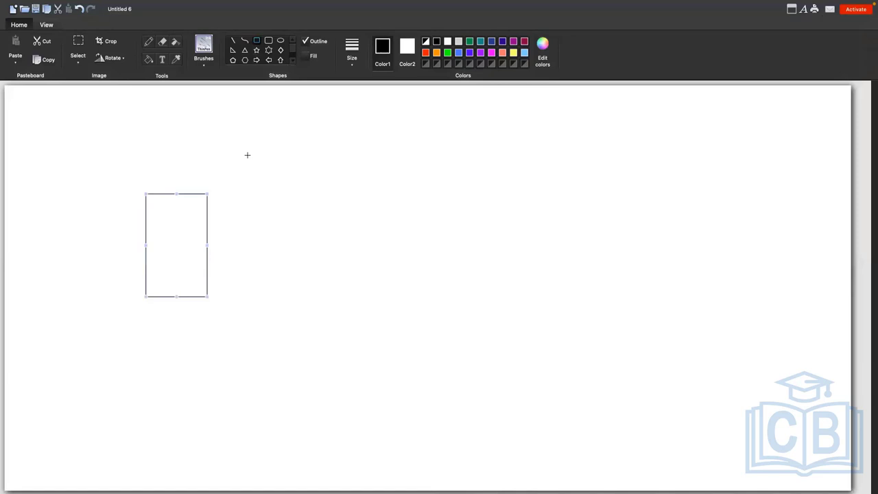
left_click(247, 155)
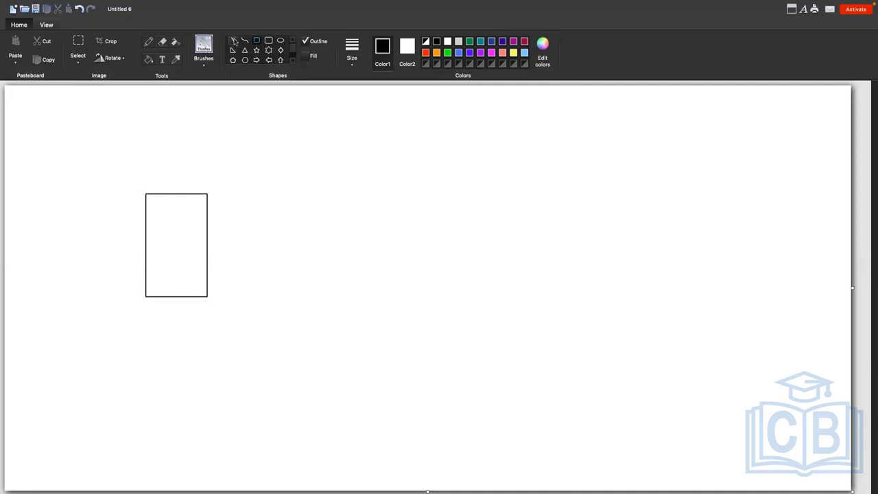
Step: Draw an elbow arrow from the rectangle's right side upward, with a text box at its tip
left_click(234, 41)
mouse_move(208, 206)
left_mouse_down()
mouse_move(254, 206)
mouse_move(254, 153)
left_mouse_up()
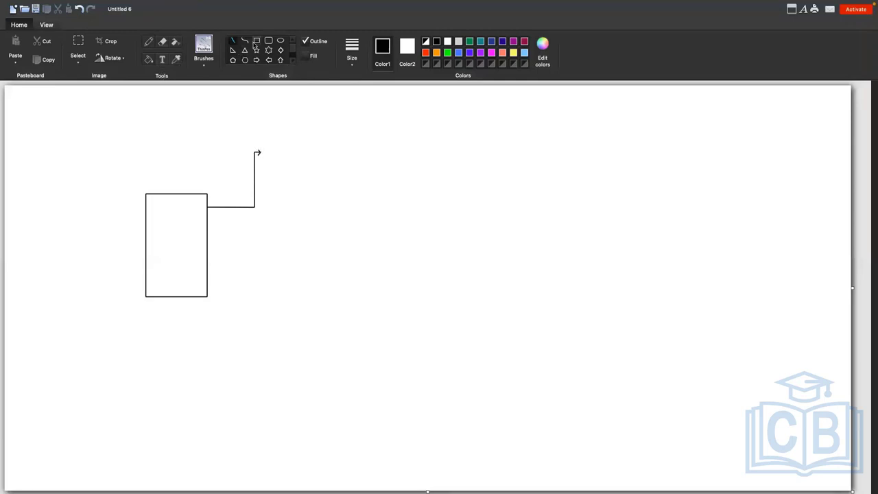
left_click(162, 59)
left_click_drag(258, 133, 309, 163)
Step: Label the arrow's target 'SMTP Server' and draw a box around it
type("SMT")
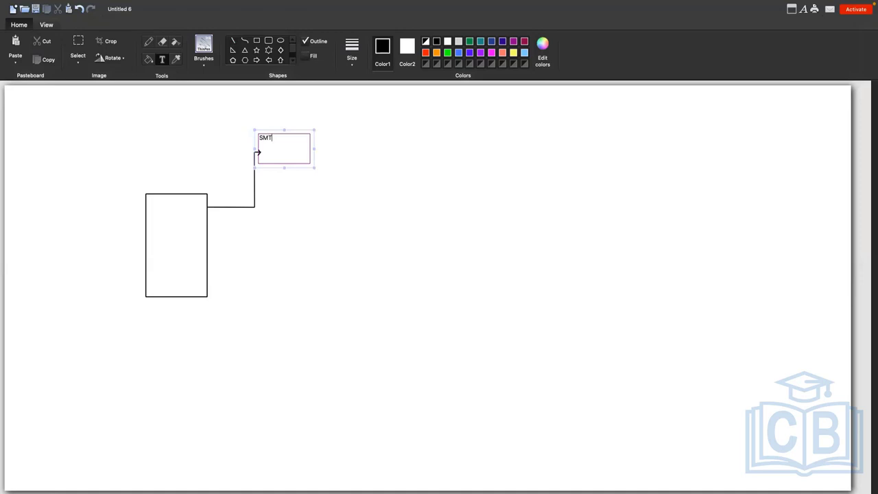
type("P Server")
left_click_drag(302, 133, 305, 136)
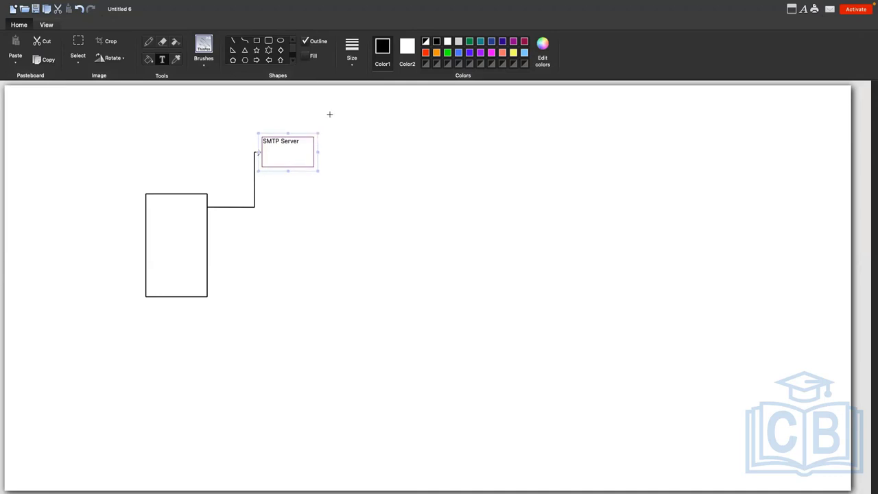
left_click(256, 41)
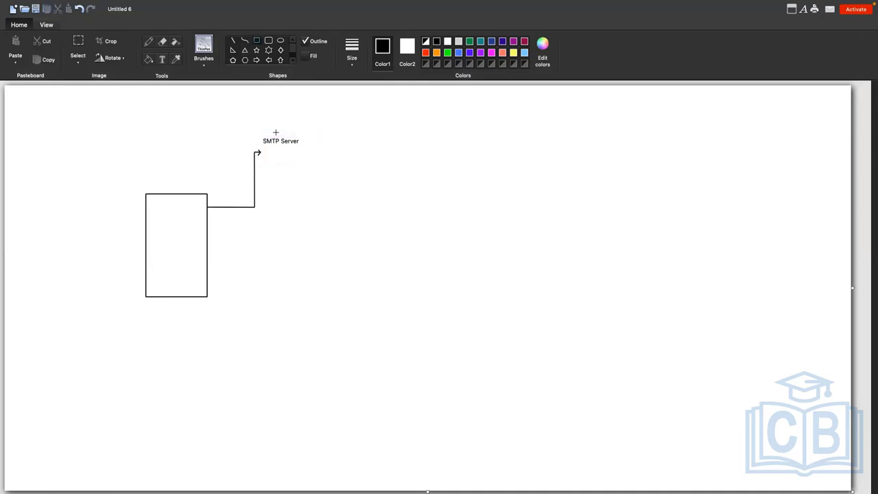
mouse_move(263, 131)
left_mouse_down()
mouse_move(316, 158)
mouse_move(304, 135)
left_mouse_up()
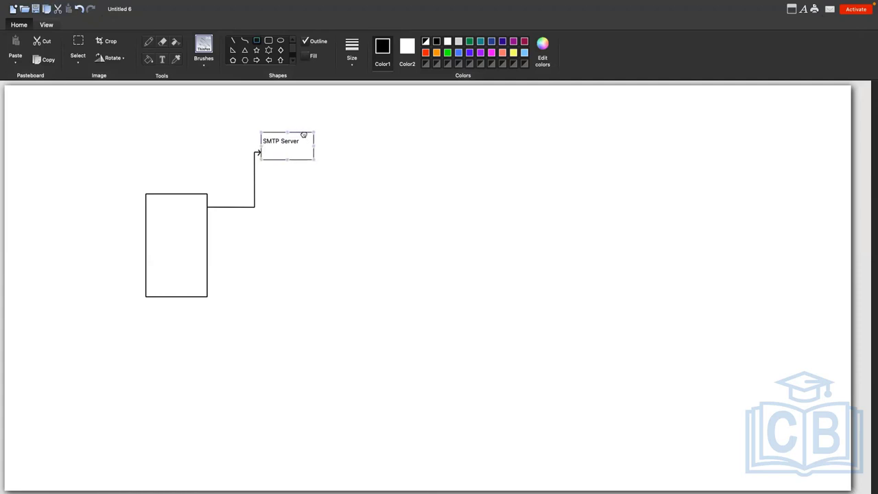
left_click(325, 200)
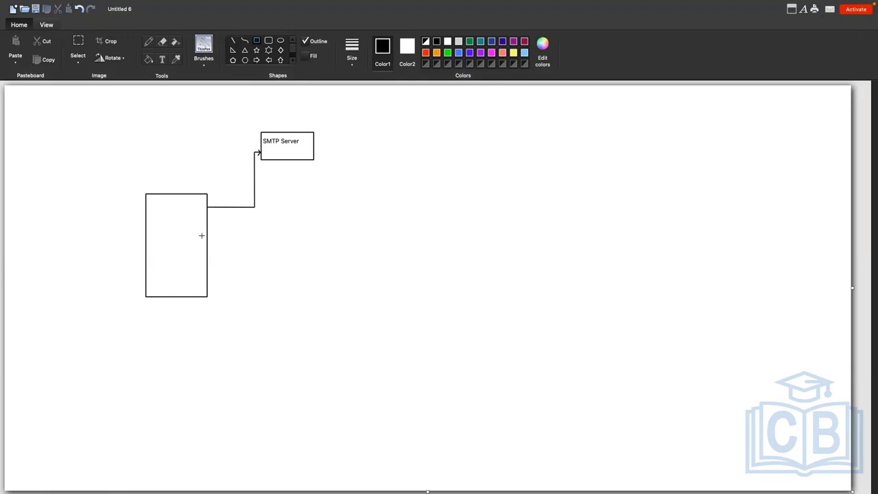
Step: Draw a small rectangle above the tall box and write a centred 'Saviynt' label inside it
left_click_drag(158, 178, 195, 187)
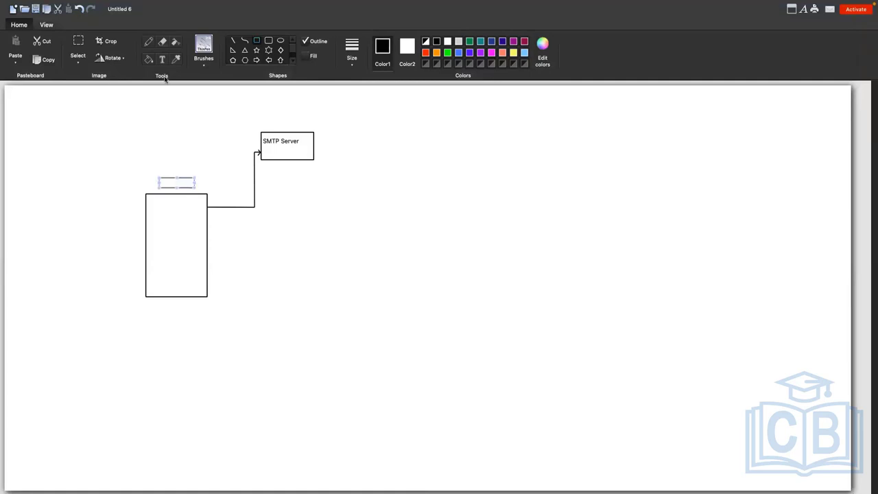
left_click(163, 62)
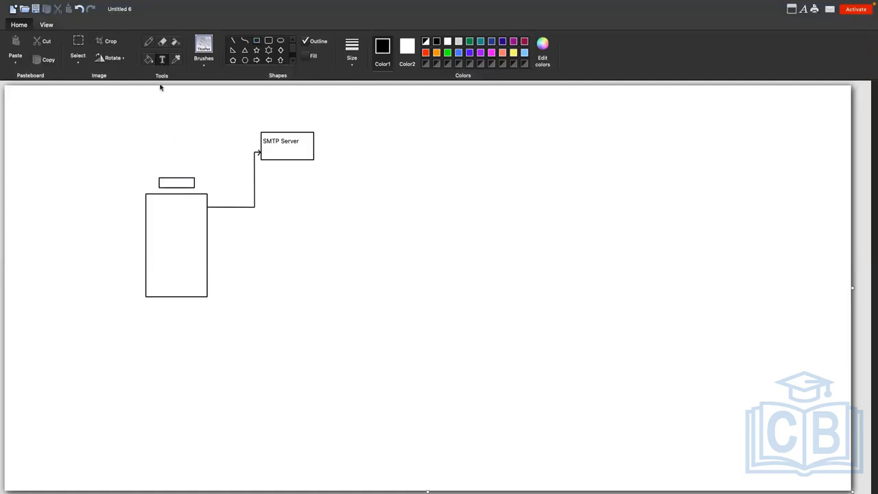
left_click_drag(160, 179, 194, 187)
type("Saviynt")
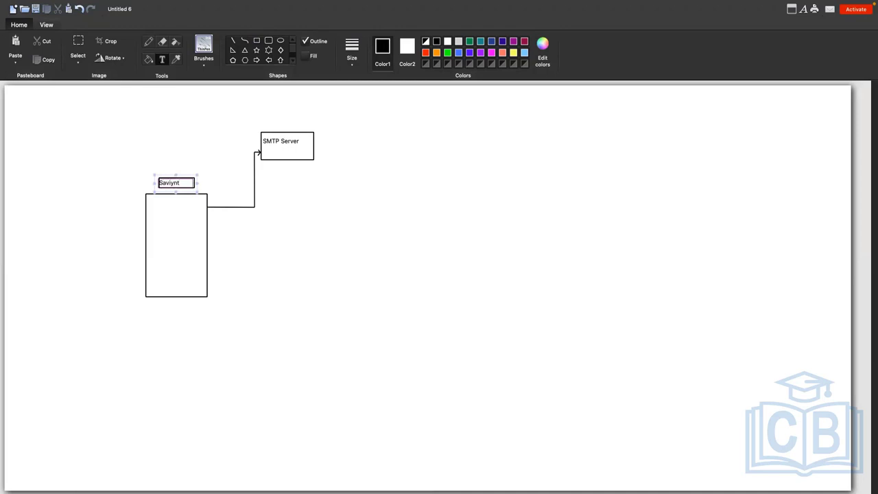
left_click(195, 176)
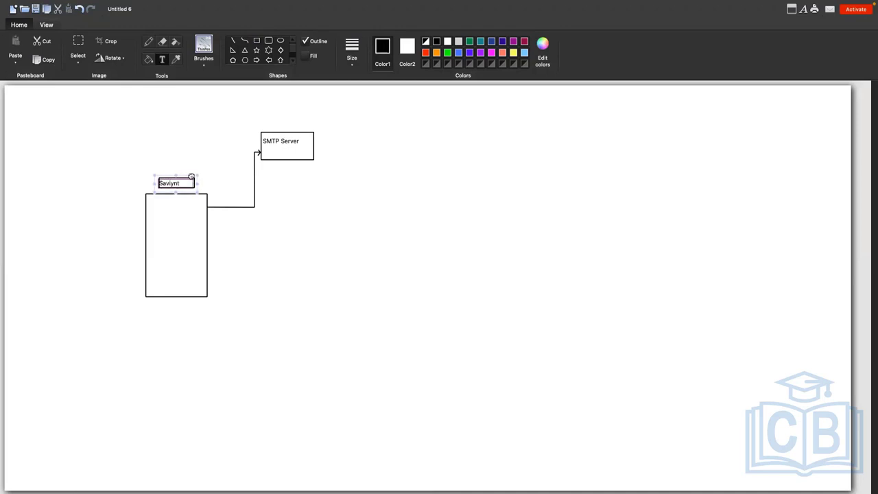
left_click_drag(194, 176, 203, 176)
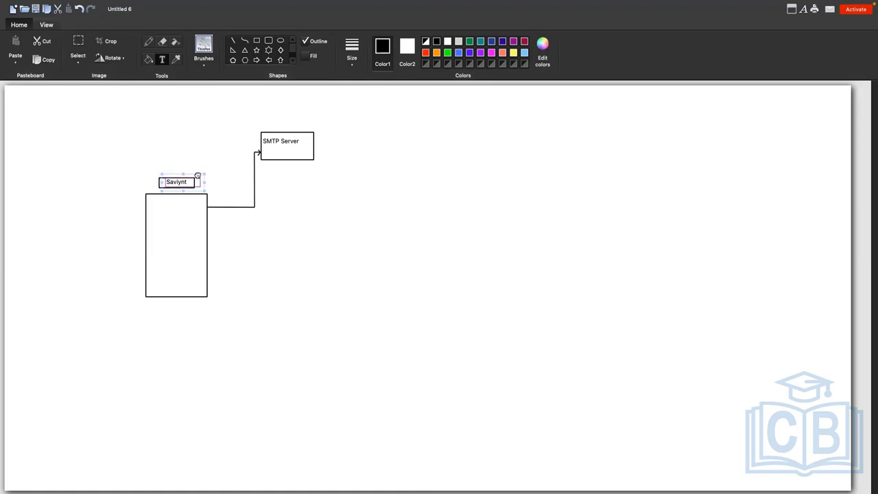
left_click(347, 295)
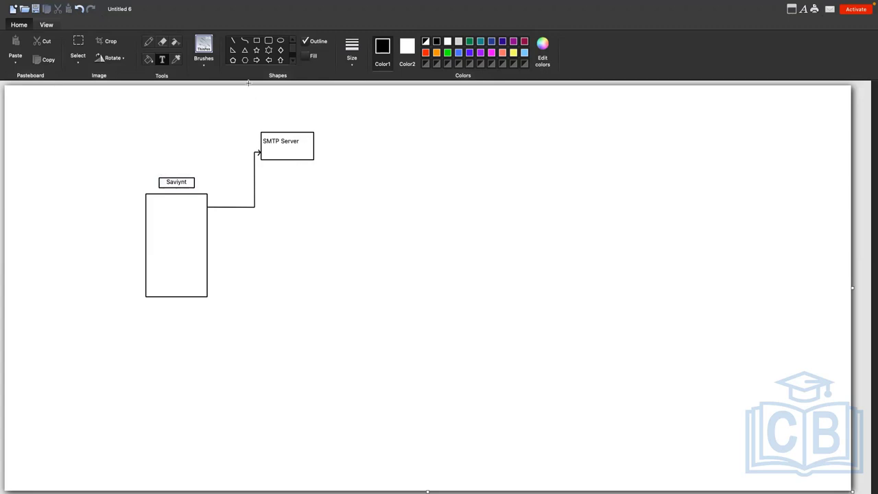
Step: Draw a horizontal line out from the SMTP Server box's right edge
left_click(232, 40)
left_click_drag(315, 146, 377, 149)
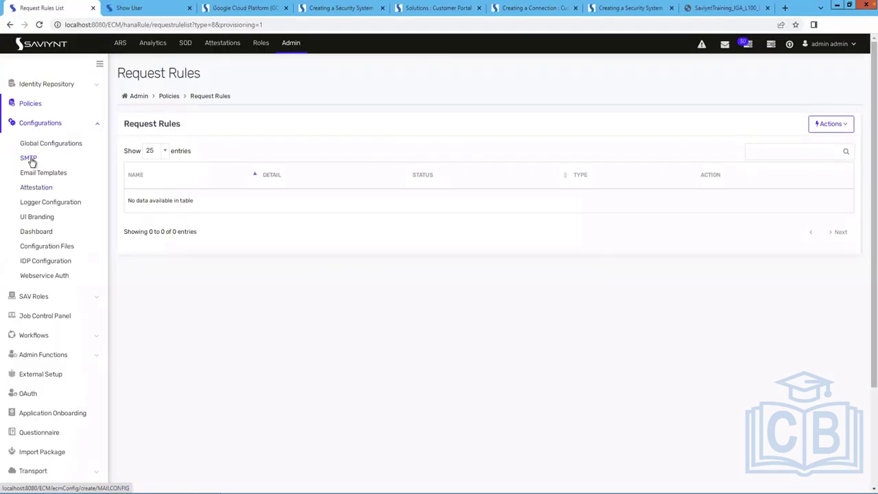
Step: Check the SMTP server name, port, sender address and trusted hosts, then list the email templates
left_click(29, 159)
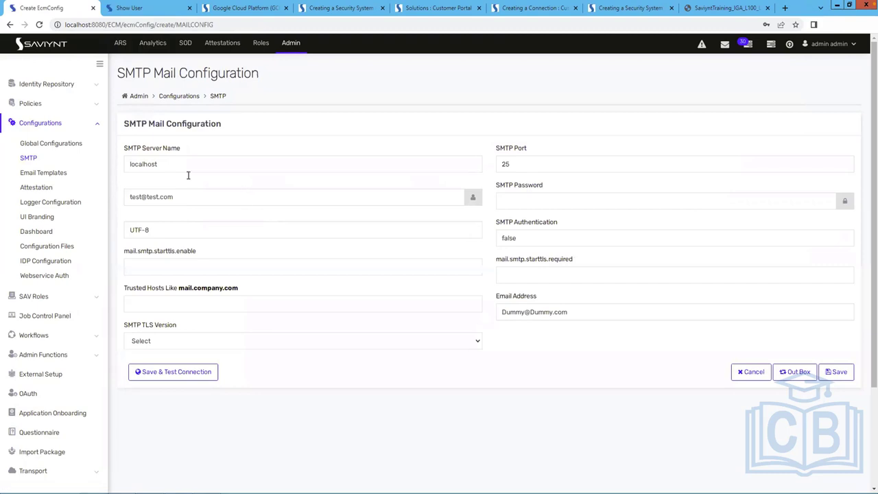
double_click(165, 163)
key("Tab")
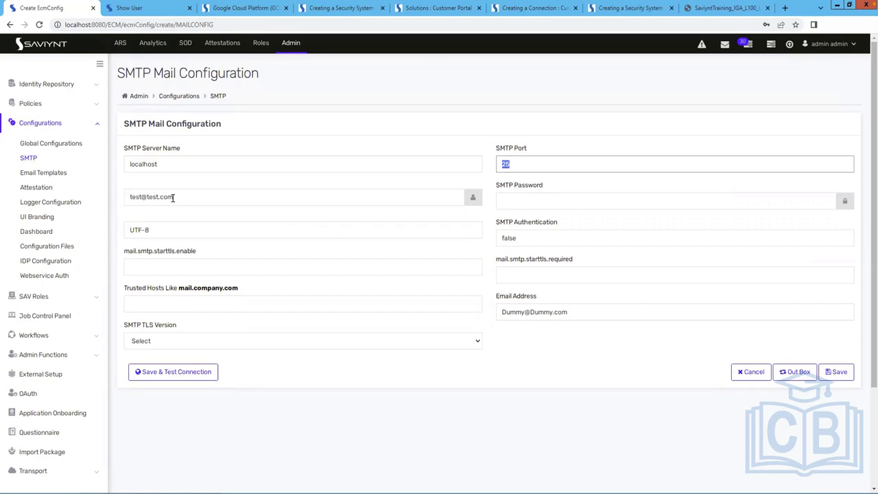
triple_click(173, 197)
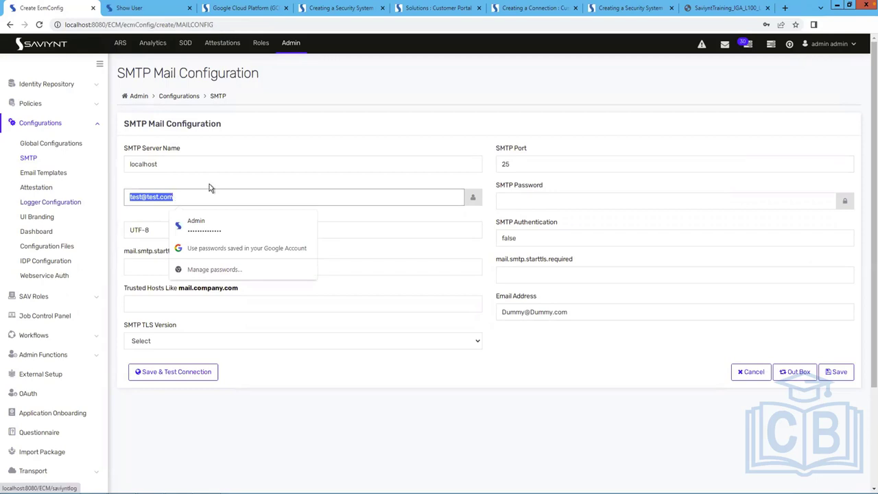
left_click(234, 183)
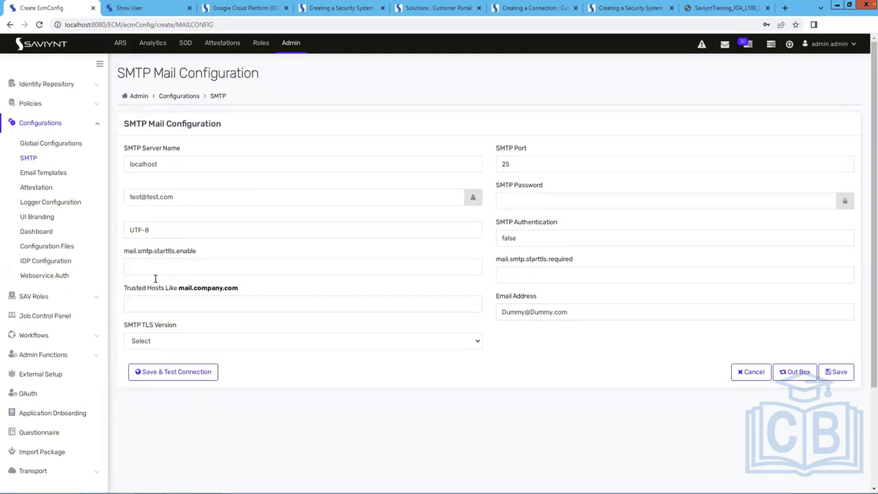
left_click_drag(125, 290, 237, 291)
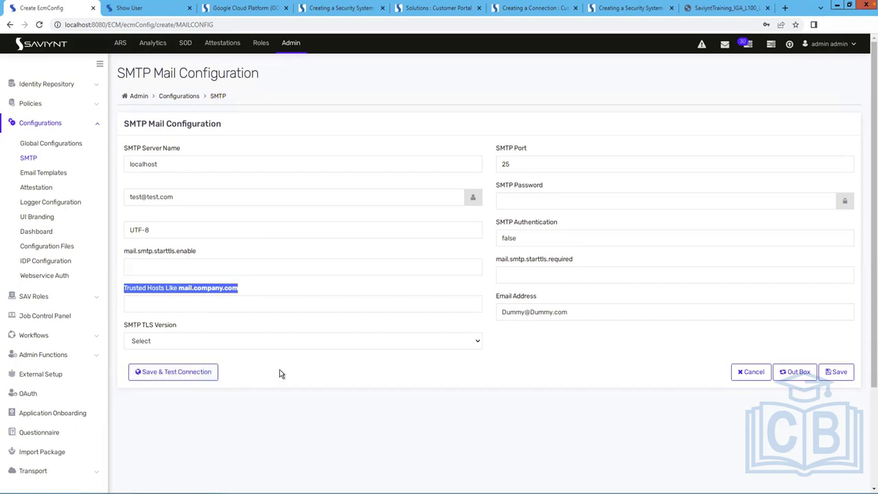
left_click(40, 173)
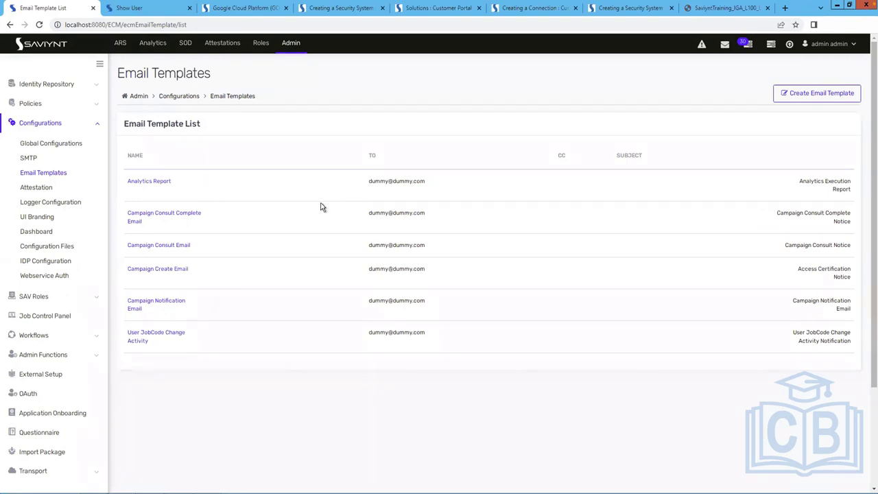
Step: Open the Analytics Report template, review its body text, and switch it to edit mode
left_click(149, 181)
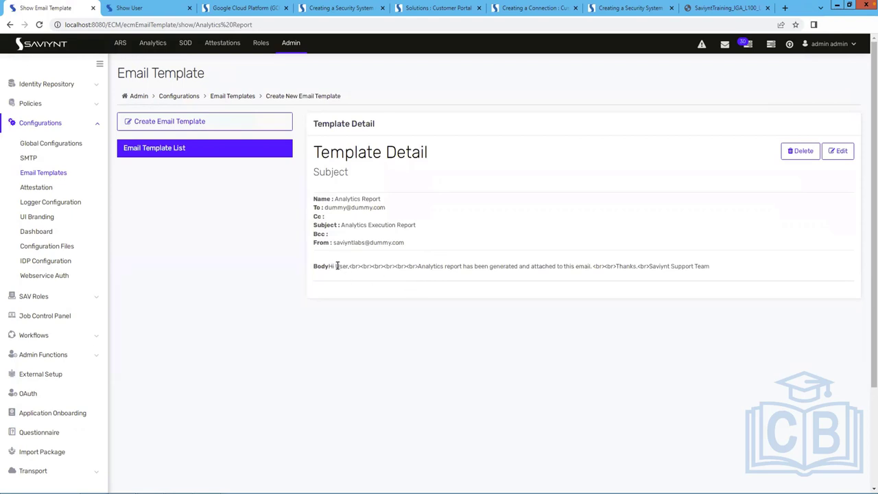
left_click_drag(329, 266, 594, 267)
left_click(838, 152)
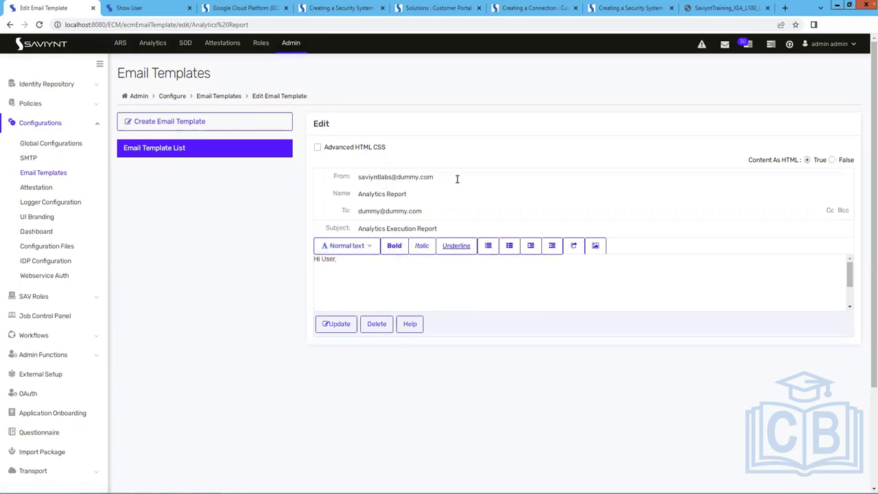
Step: Inspect the Analytics Report From, Name and To fields, then leave without saving changes
left_click_drag(441, 176, 325, 177)
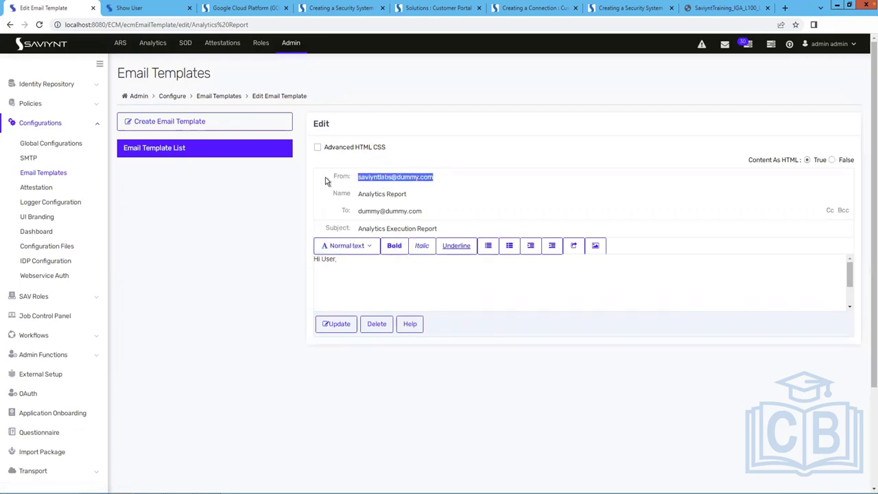
left_click(376, 177)
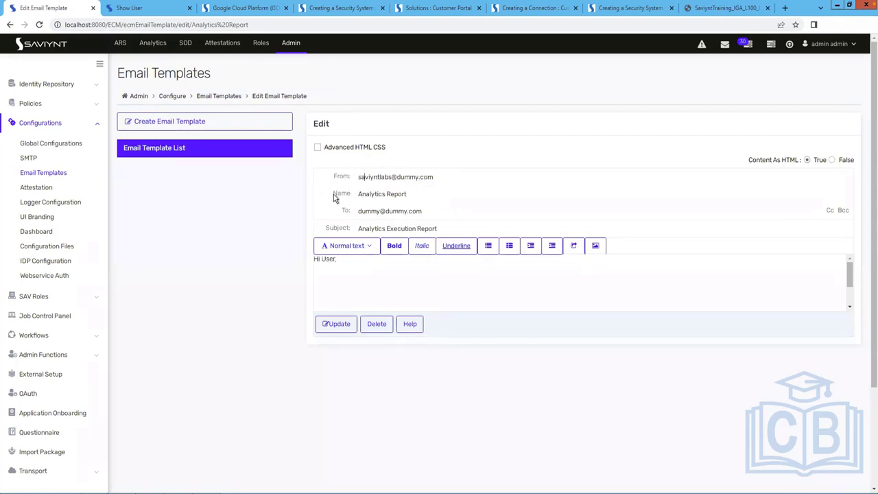
left_click_drag(334, 197, 355, 194)
left_click_drag(427, 194, 355, 195)
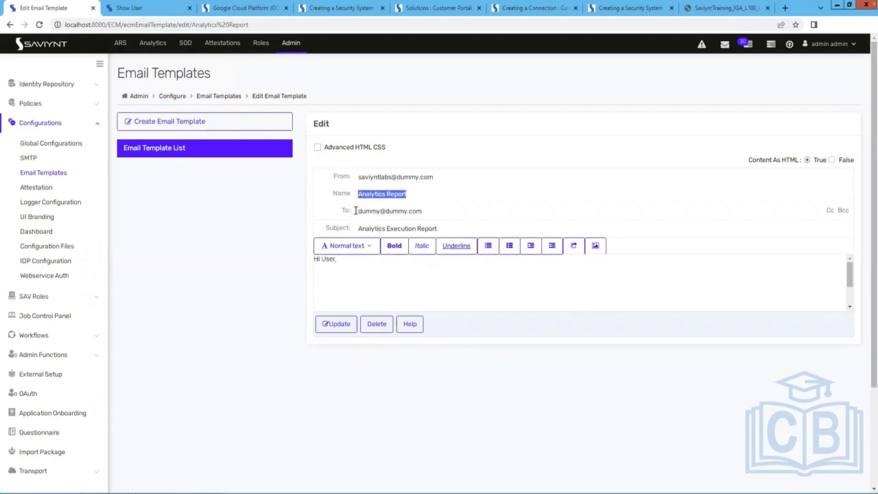
left_click_drag(357, 211, 451, 215)
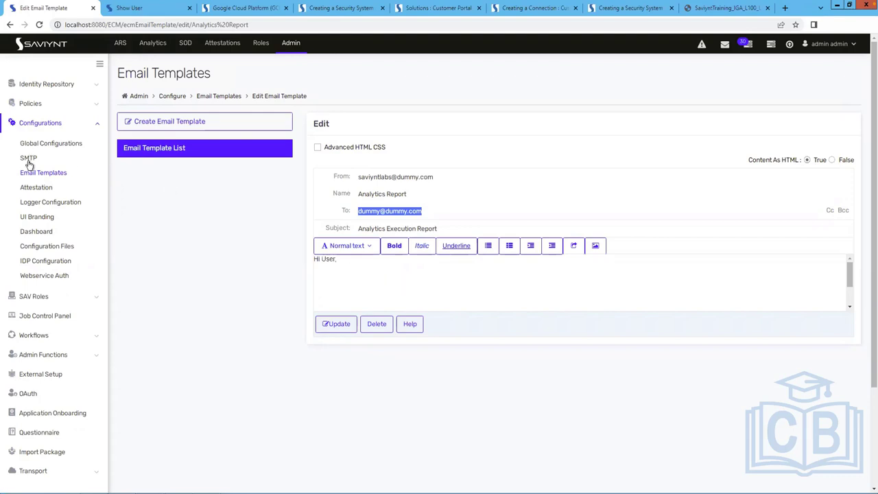
left_click(45, 175)
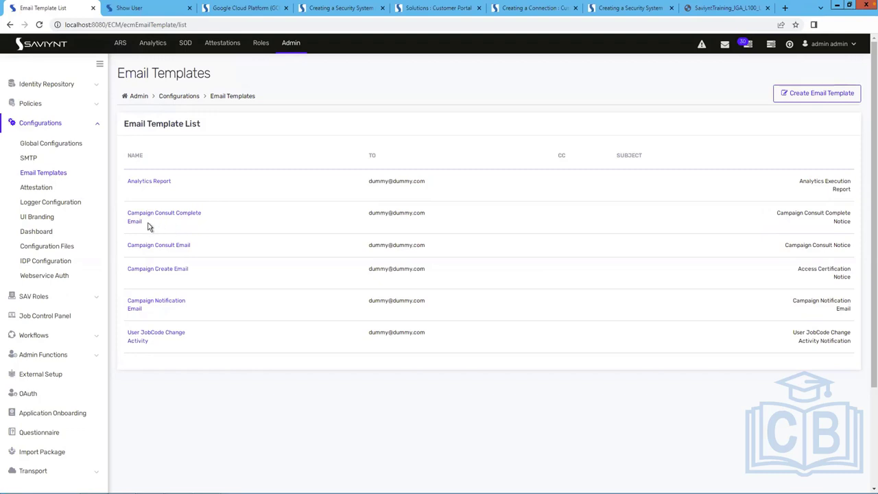
Step: View the Campaign Consult Complete Email template, with subject Campaign Consult Complete Notice
left_click_drag(127, 213, 206, 221)
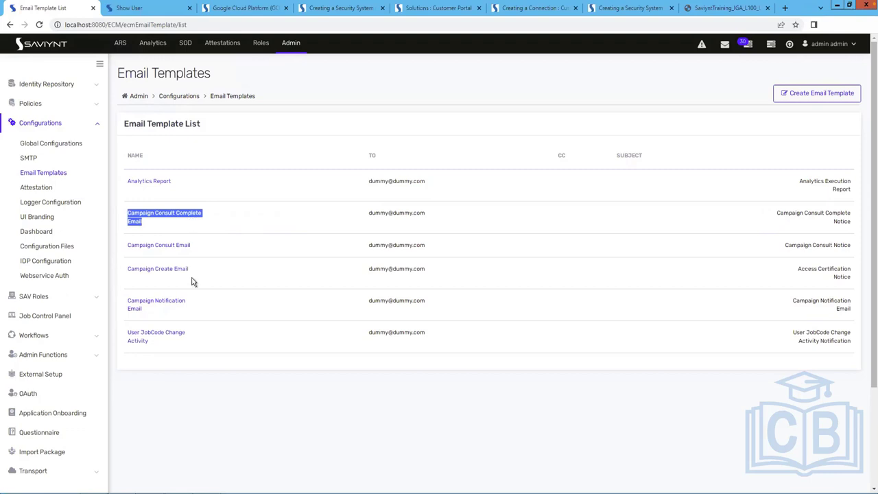
left_click(151, 224)
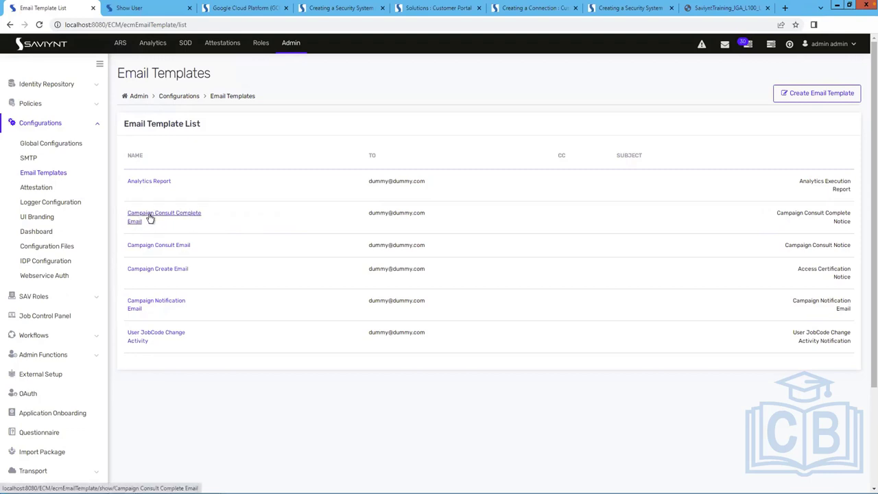
left_click(150, 218)
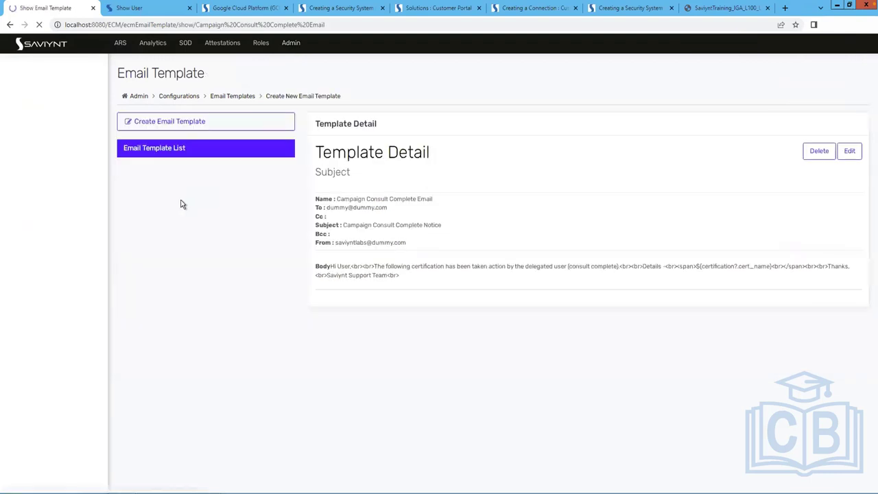